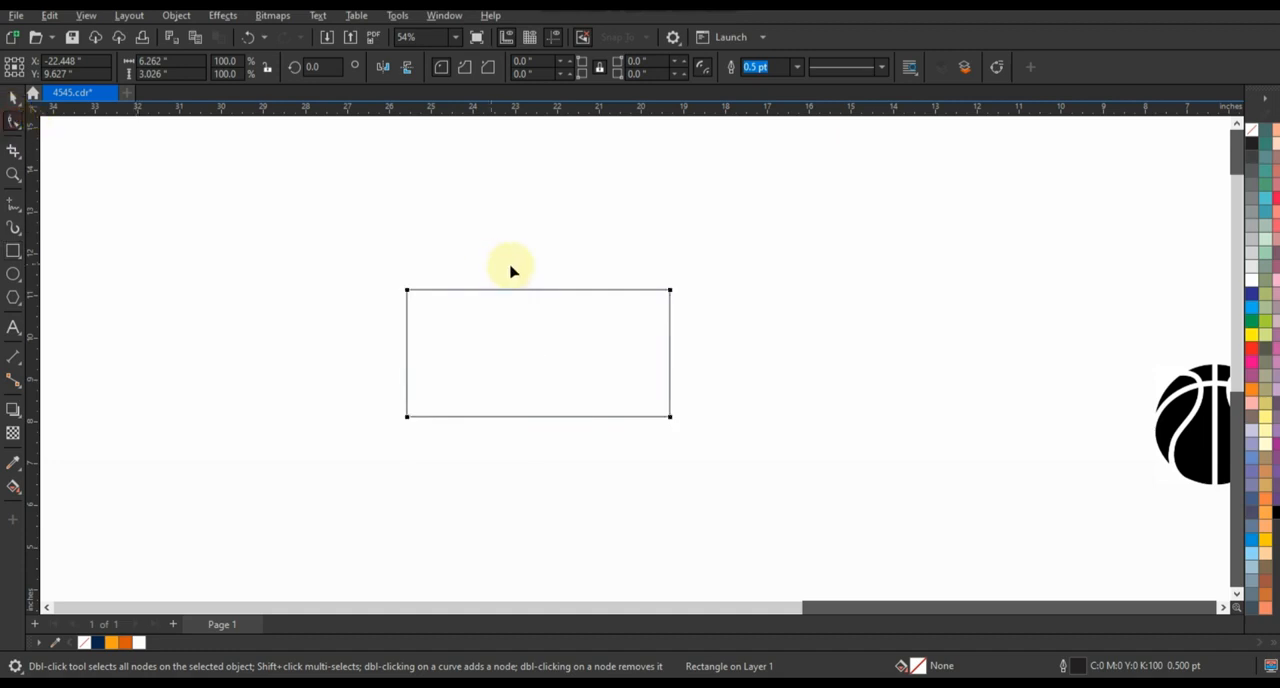
Convert the rectangle to curves and shift its lower-left corner node outward to slant the left side
key("ctrl+q")
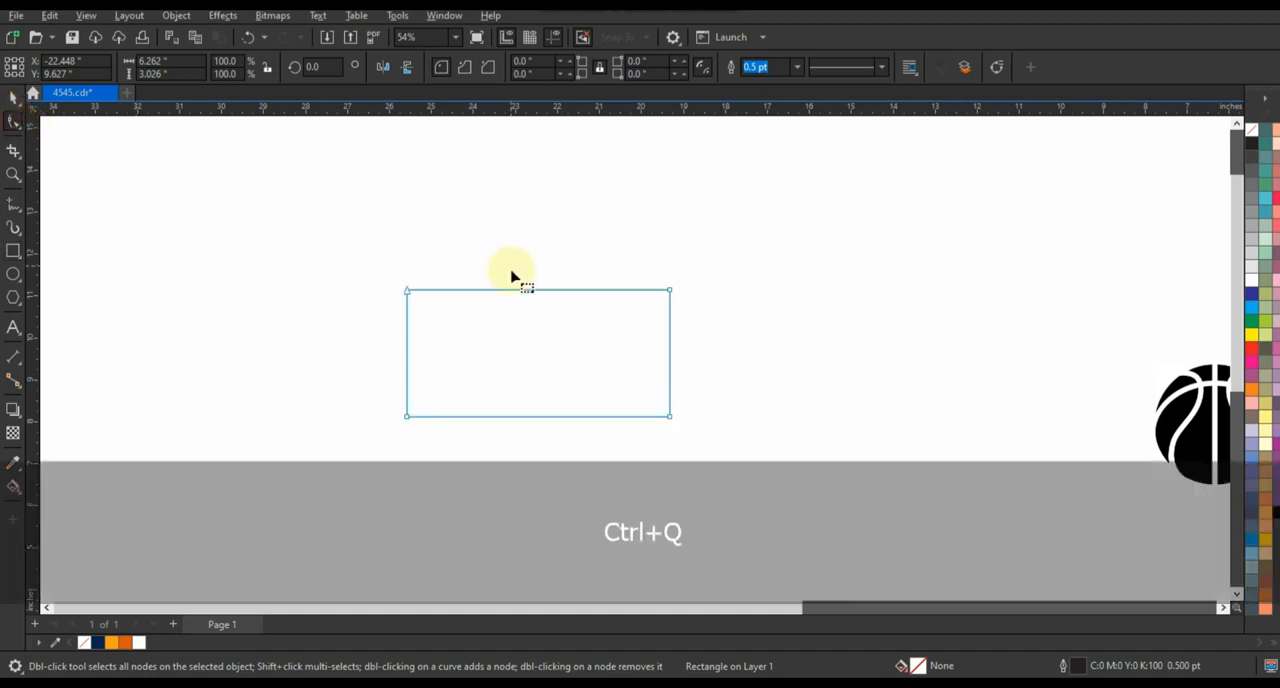
left_click(408, 418)
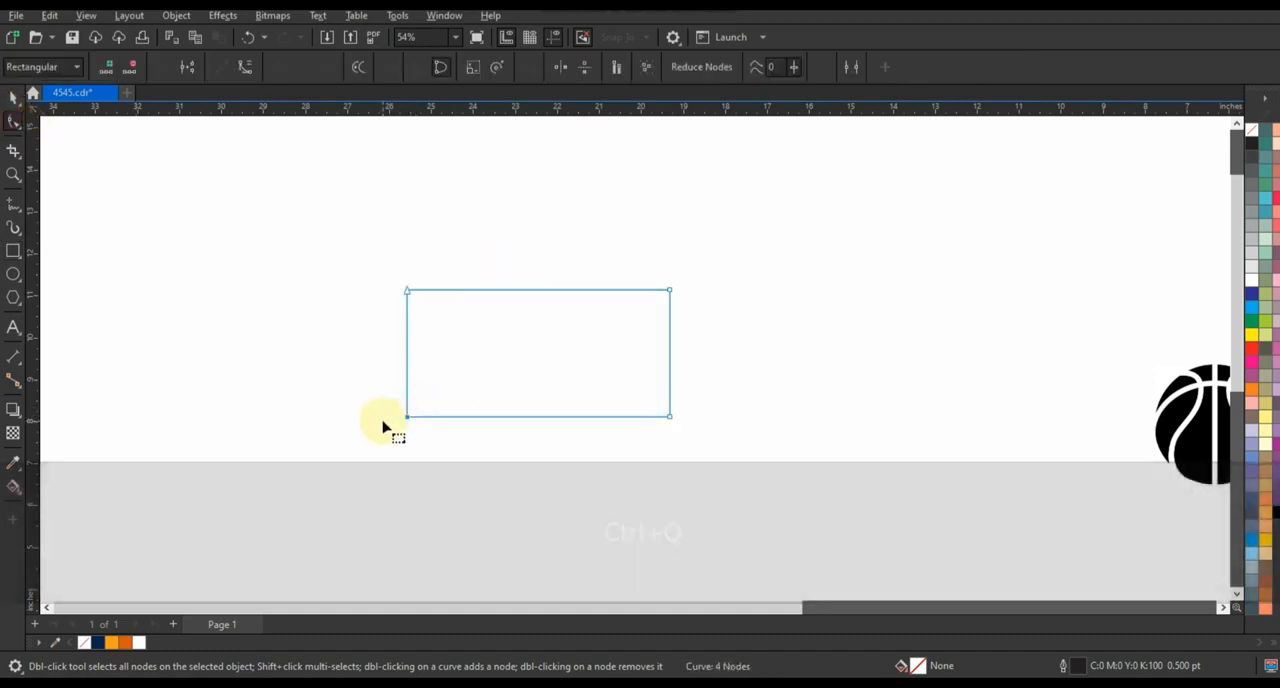
key("Left")
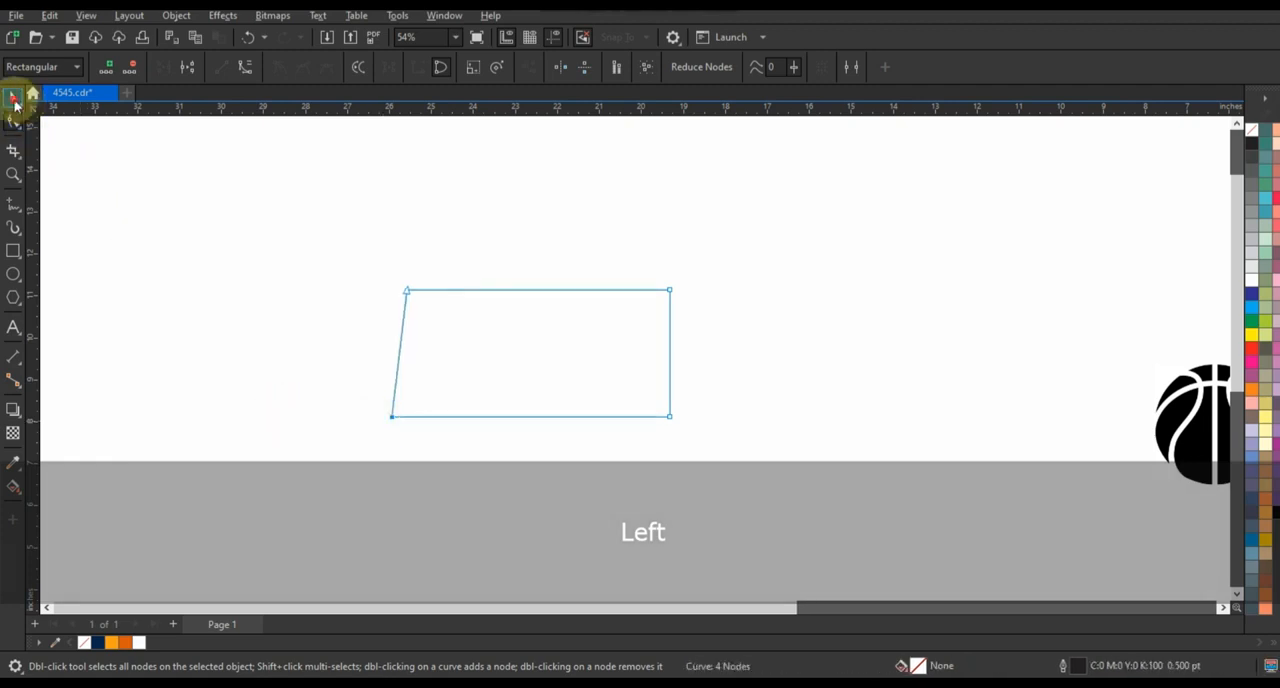
Place a mirrored copy of the slanted shape over its right part and weld both into a symmetrical trapezoid about 8.38 inches wide
left_click(14, 103)
left_click_drag(386, 354, 589, 364)
left_click(443, 361, "shift")
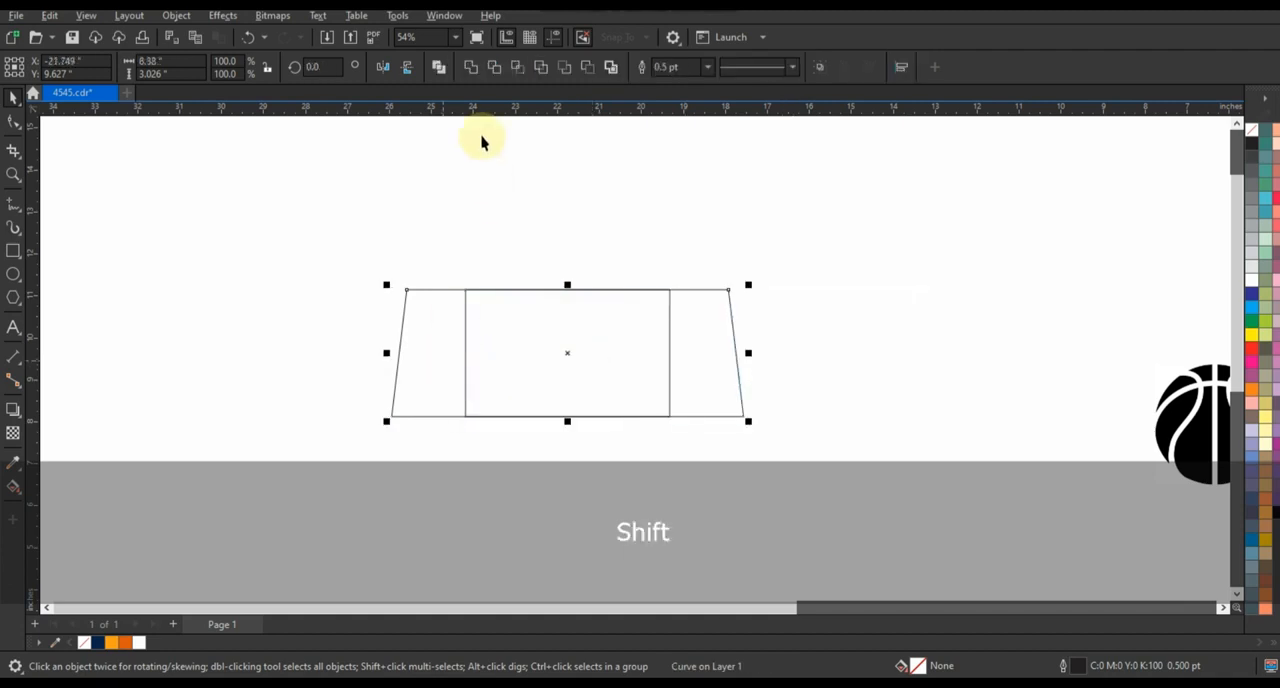
left_click(471, 67)
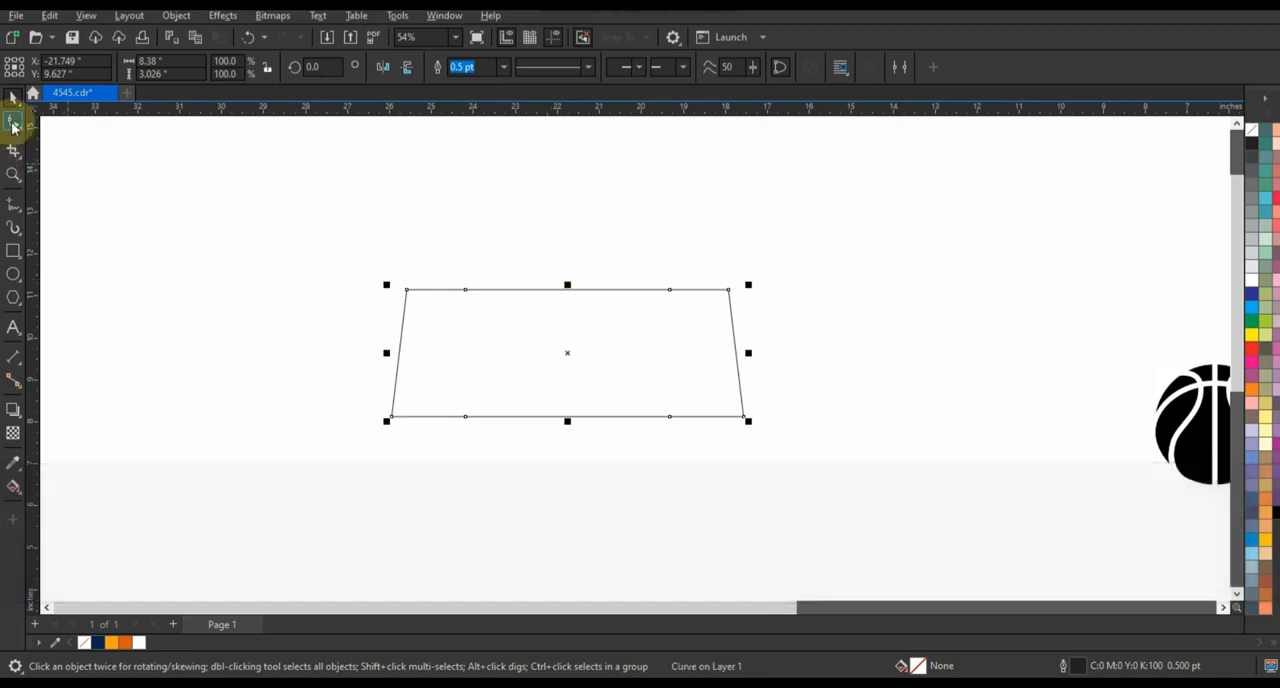
Delete the extra nodes in the middle of the trapezoid's top and bottom edges
left_click(13, 122)
left_click_drag(455, 254, 695, 445)
key("Delete")
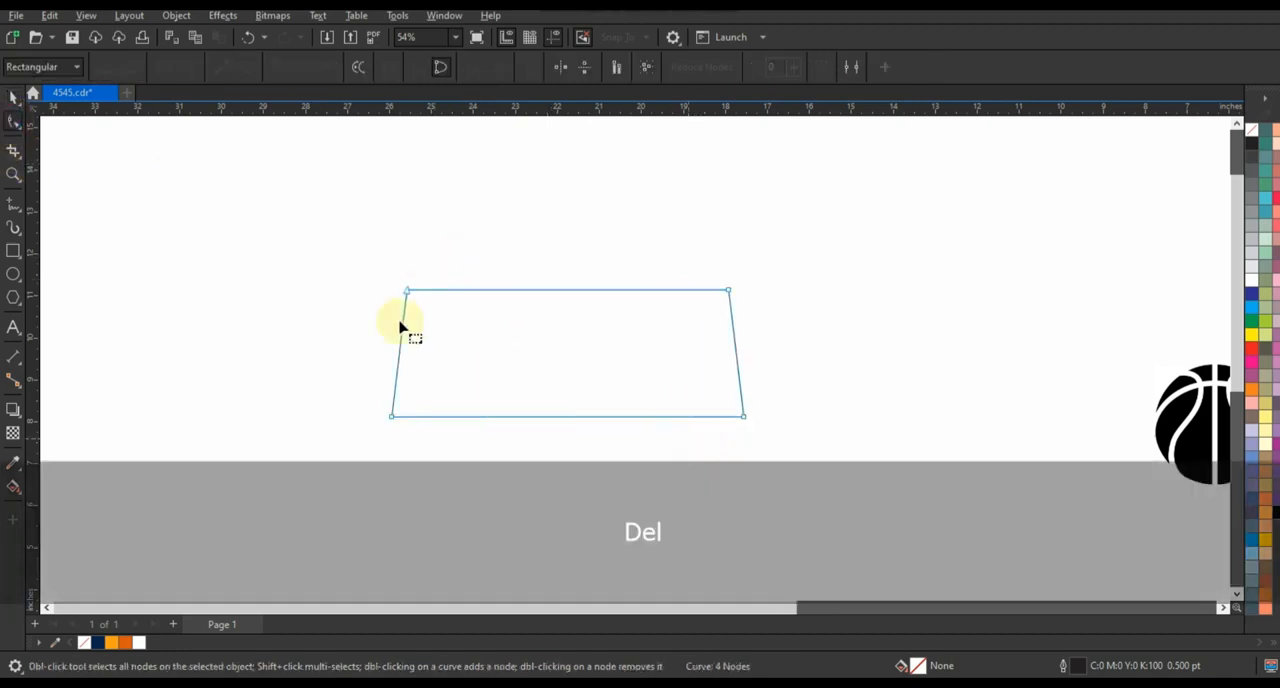
Convert the trapezoid's segments to curves and bend the bottom edge upward into a symmetrical arch
left_click_drag(352, 278, 786, 471)
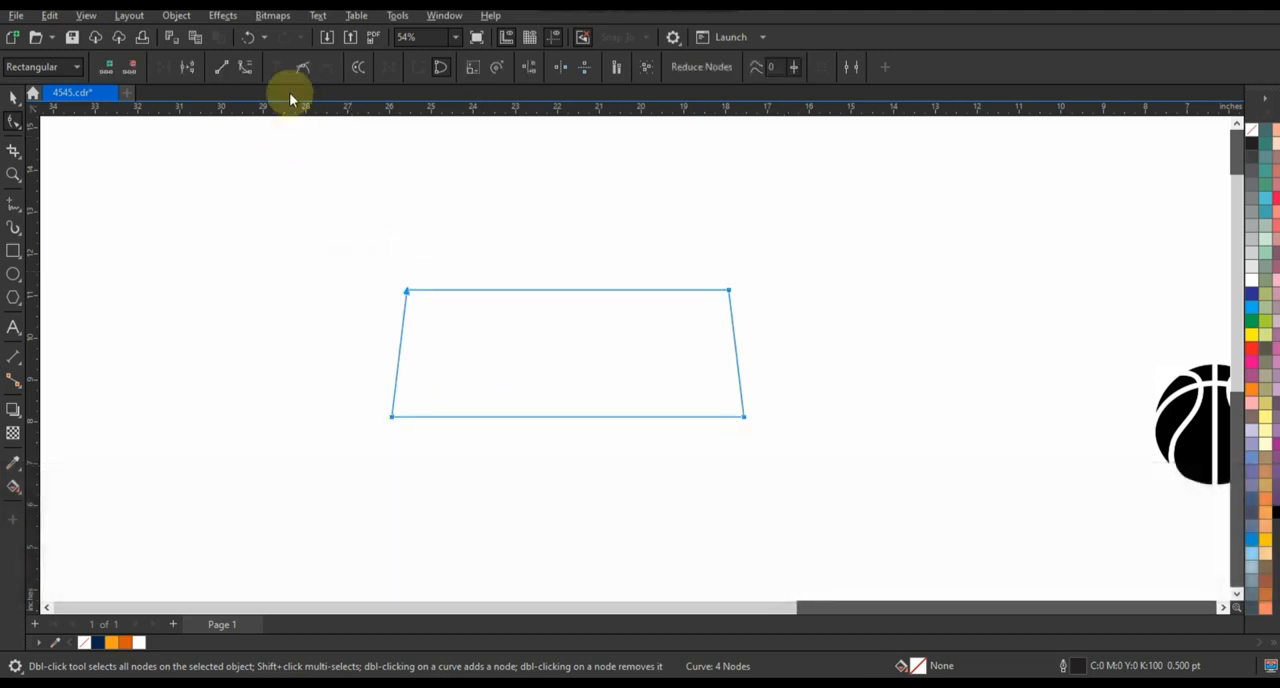
left_click(244, 68)
left_click_drag(575, 420, 567, 372)
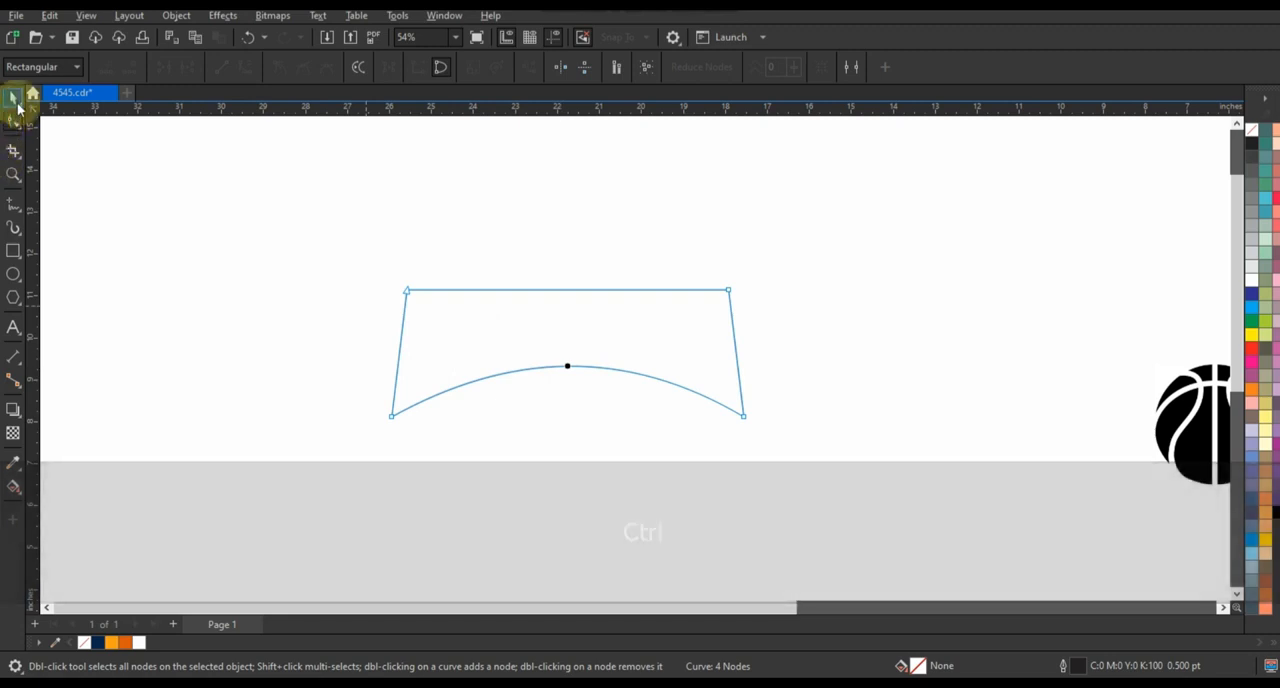
Fill the arched banner shape with dark gray
left_click(13, 97)
left_click(317, 406)
left_click(589, 329)
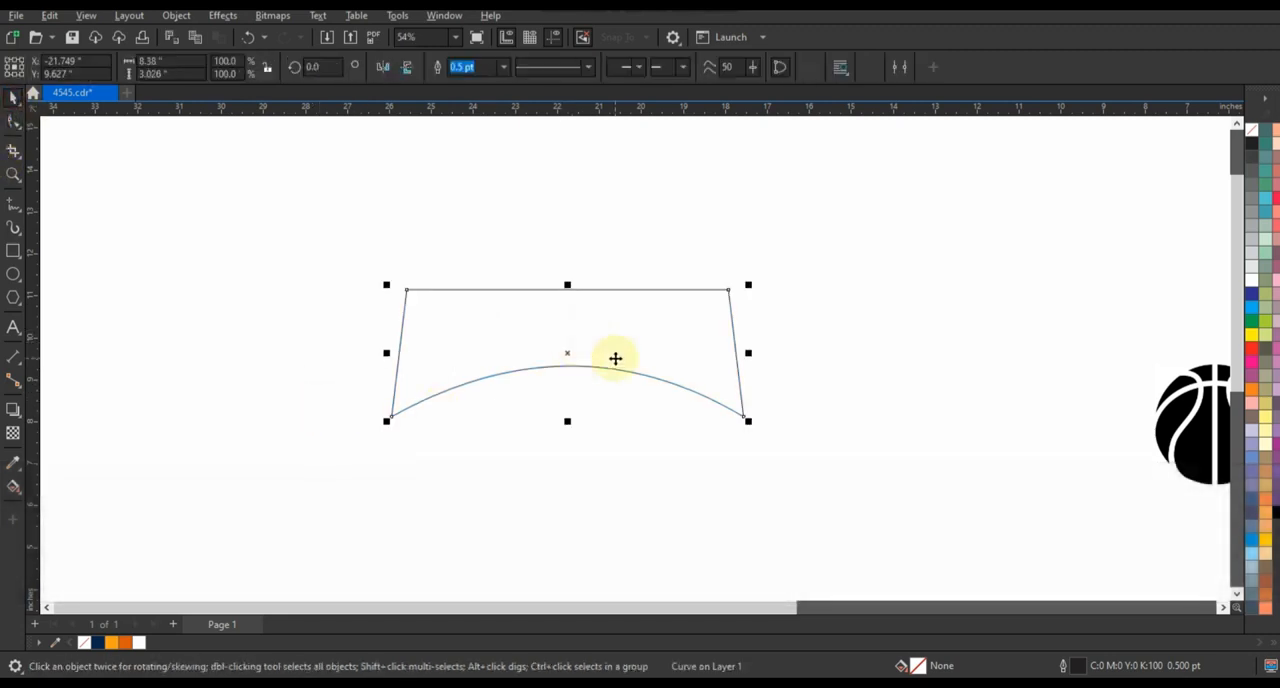
left_click(1253, 294)
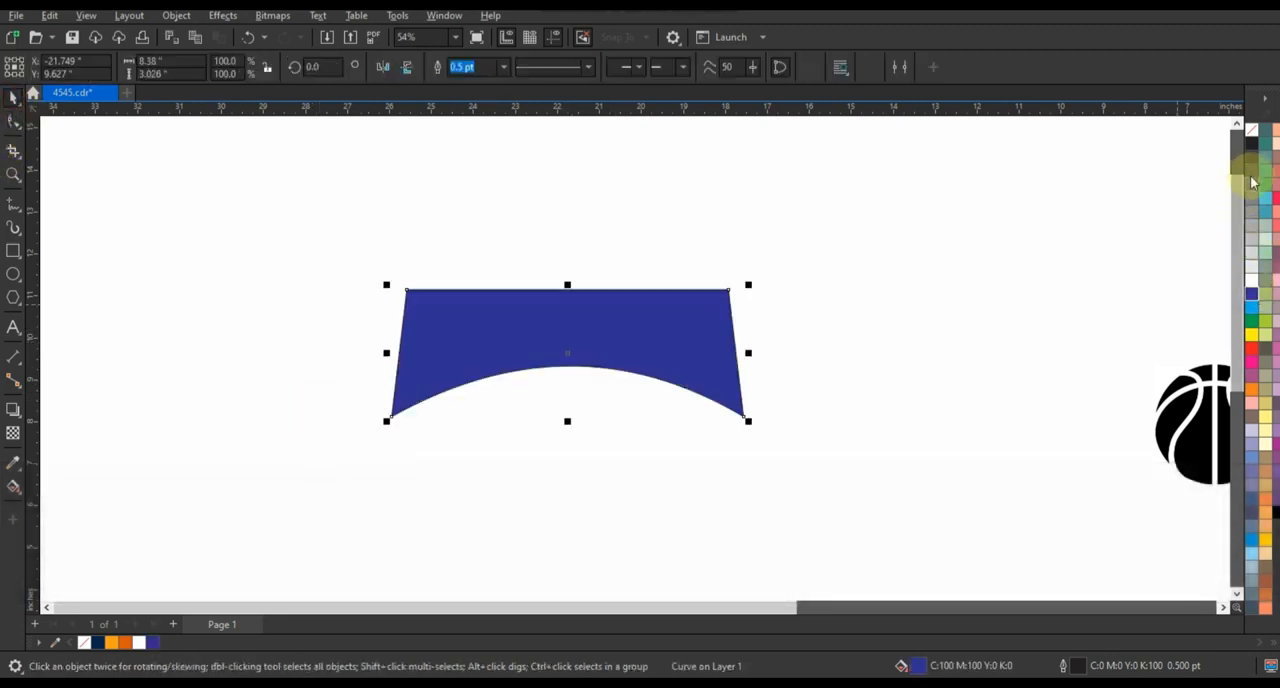
left_click(913, 320)
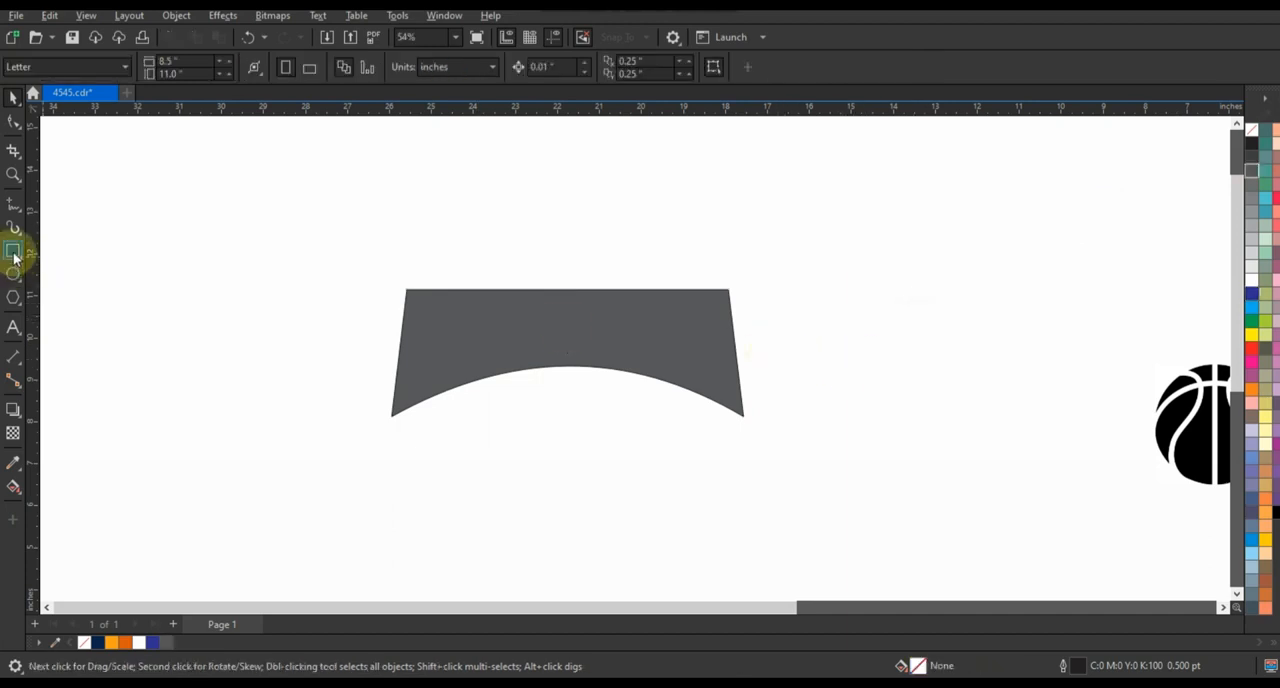
Draw a rectangle, fill it with 50% black and skew it into a fold at the banner's lower-left corner
left_click(13, 252)
left_click_drag(196, 262, 380, 374)
left_click(13, 97)
left_click(1252, 212)
left_click(414, 416)
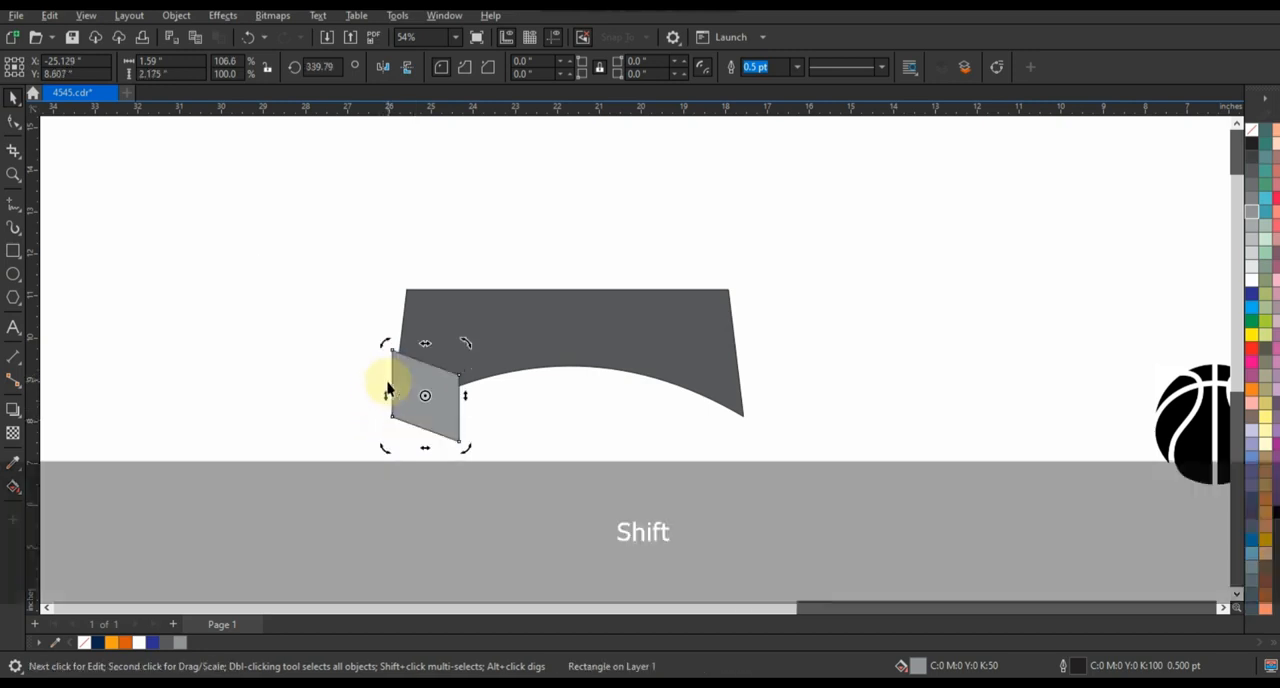
Send the gray fold behind the banner
key("shift+Page_Down")
left_click(275, 384)
left_click(445, 421)
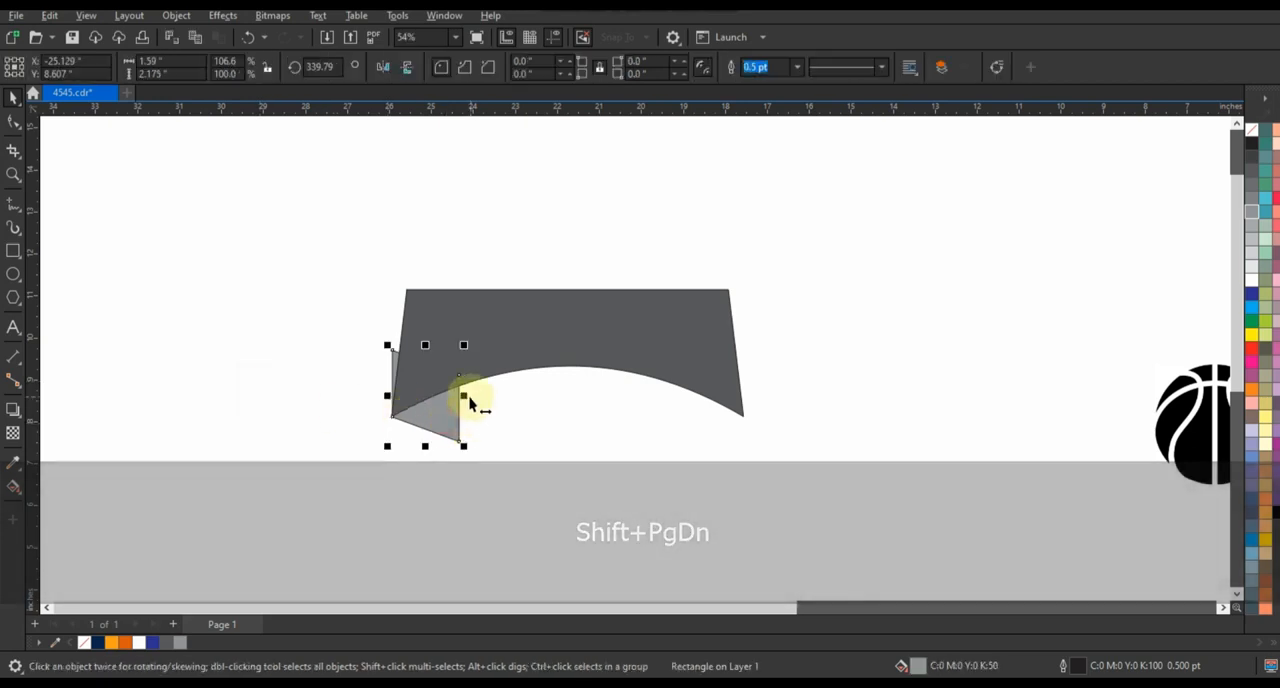
Narrow the fold to about 1.42 inches and place a mirrored copy at the banner's lower-right corner
left_click_drag(464, 398, 710, 419)
right_click(505, 403)
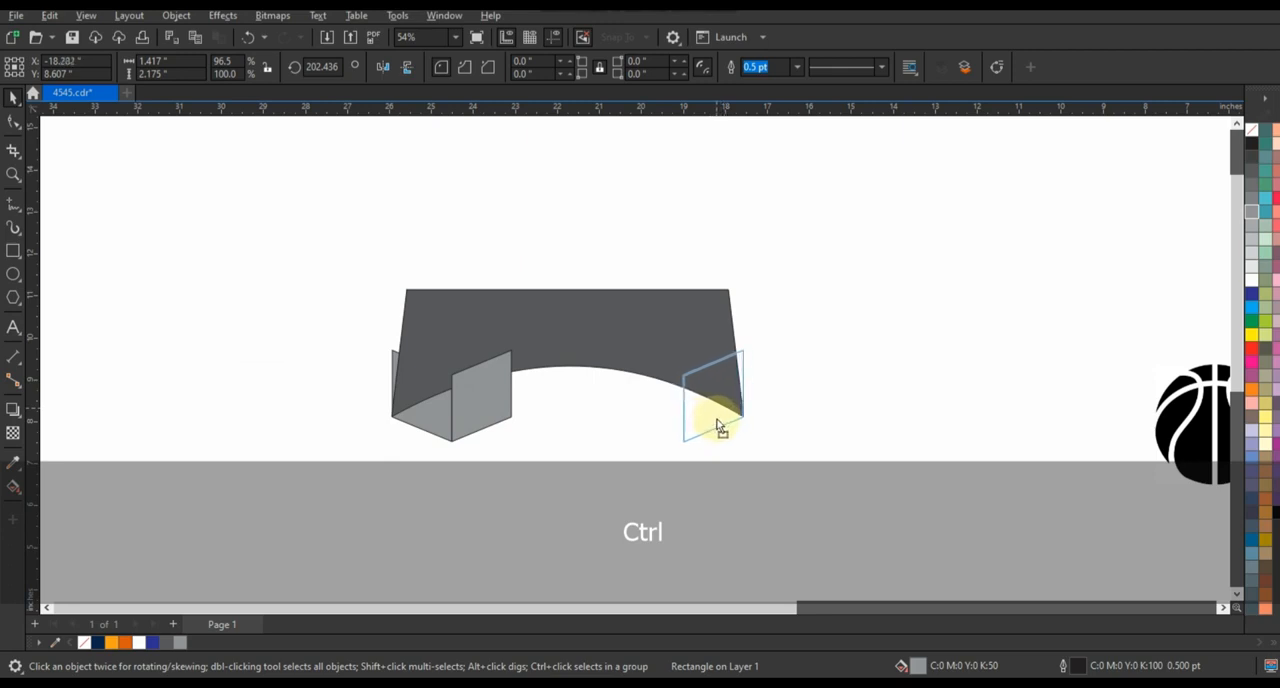
left_click_drag(717, 424, 717, 424)
Weld the two folds into one object and centre it vertically in line with the banner
left_click(443, 423, "shift")
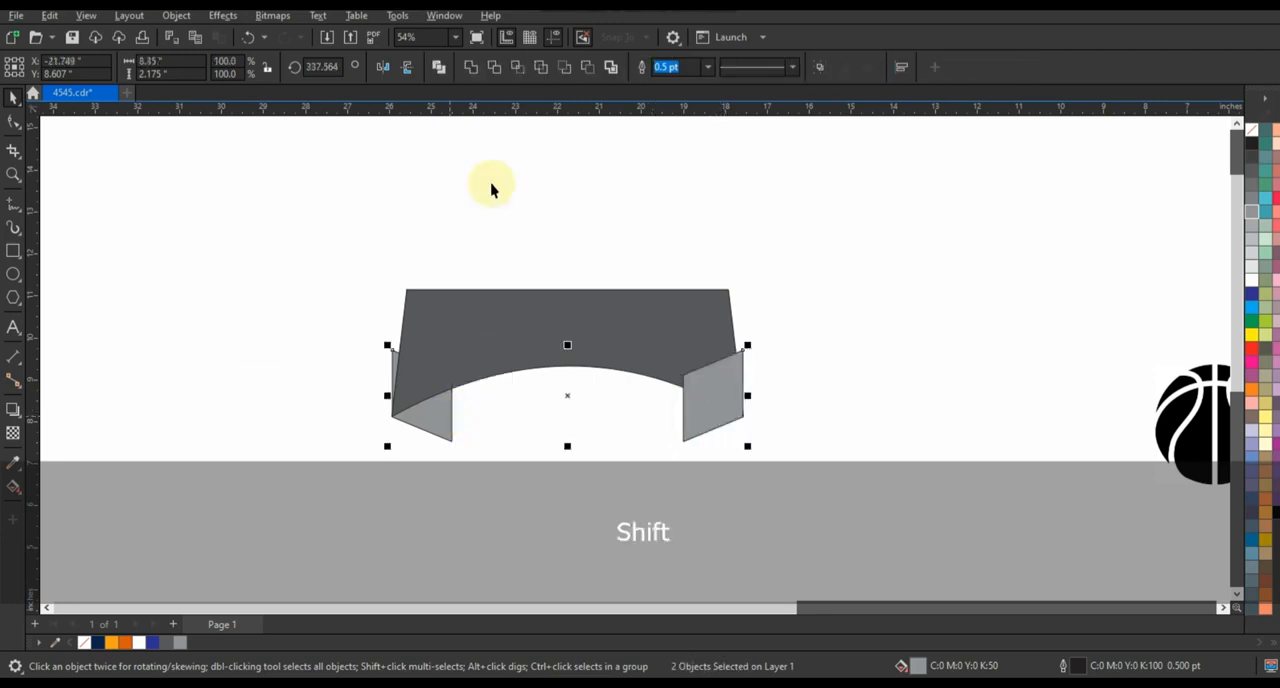
left_click(471, 69)
left_click(560, 297)
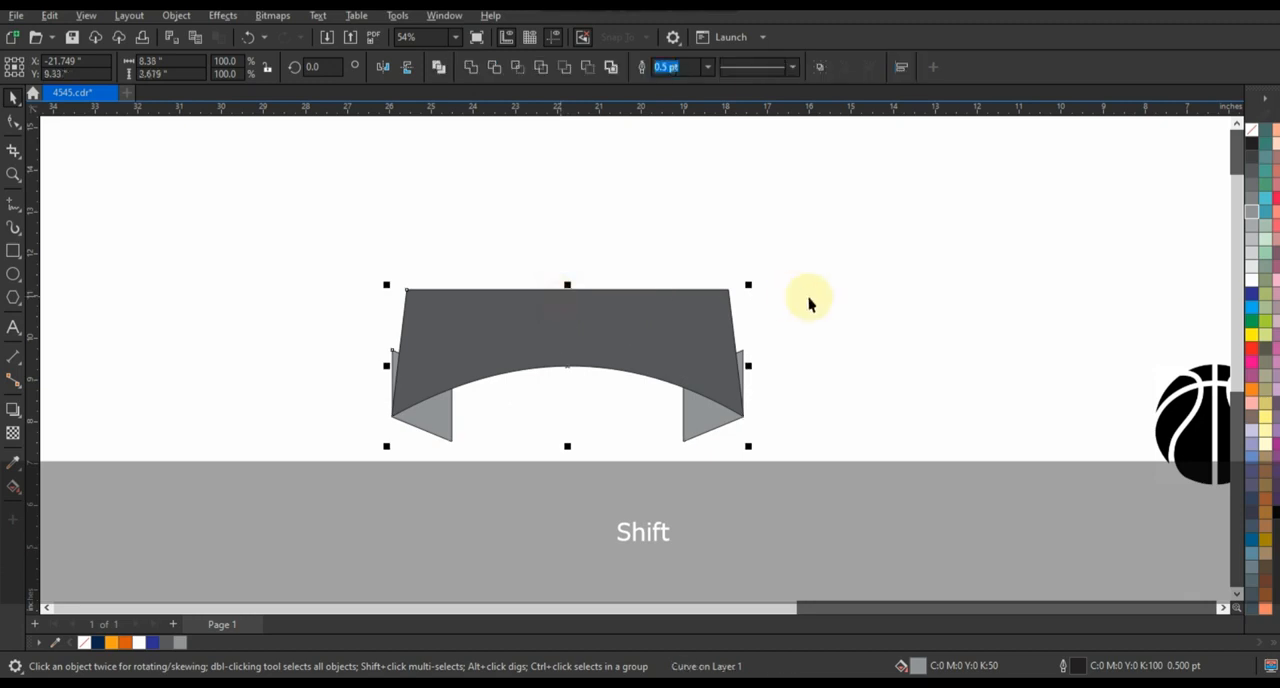
left_click(822, 310)
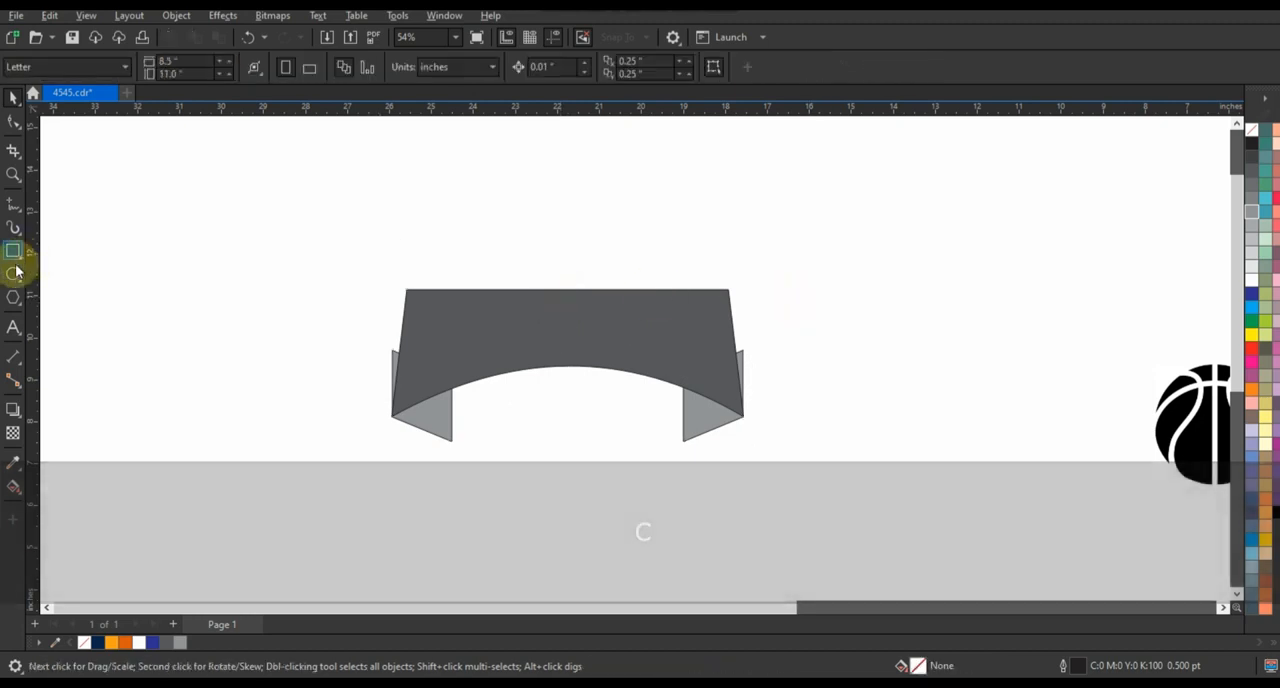
Draw an ellipse about 5.5 by 4.1 inches and overlap it with a wider copy about 6.5 by 4.2 inches, set slightly lower
key("F7")
mouse_move(124, 213)
left_mouse_down()
mouse_move(169, 263)
mouse_move(365, 393)
left_mouse_up()
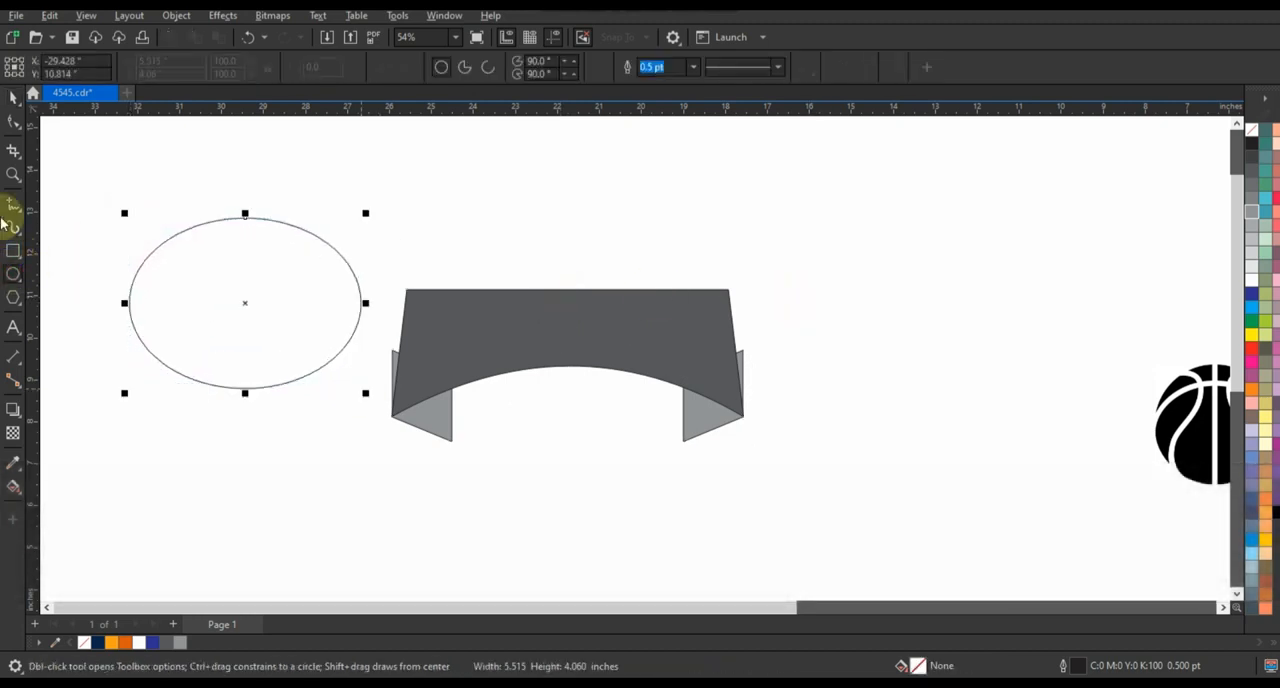
left_click(10, 98)
left_click_drag(361, 303, 388, 316)
left_click_drag(244, 221, 250, 217)
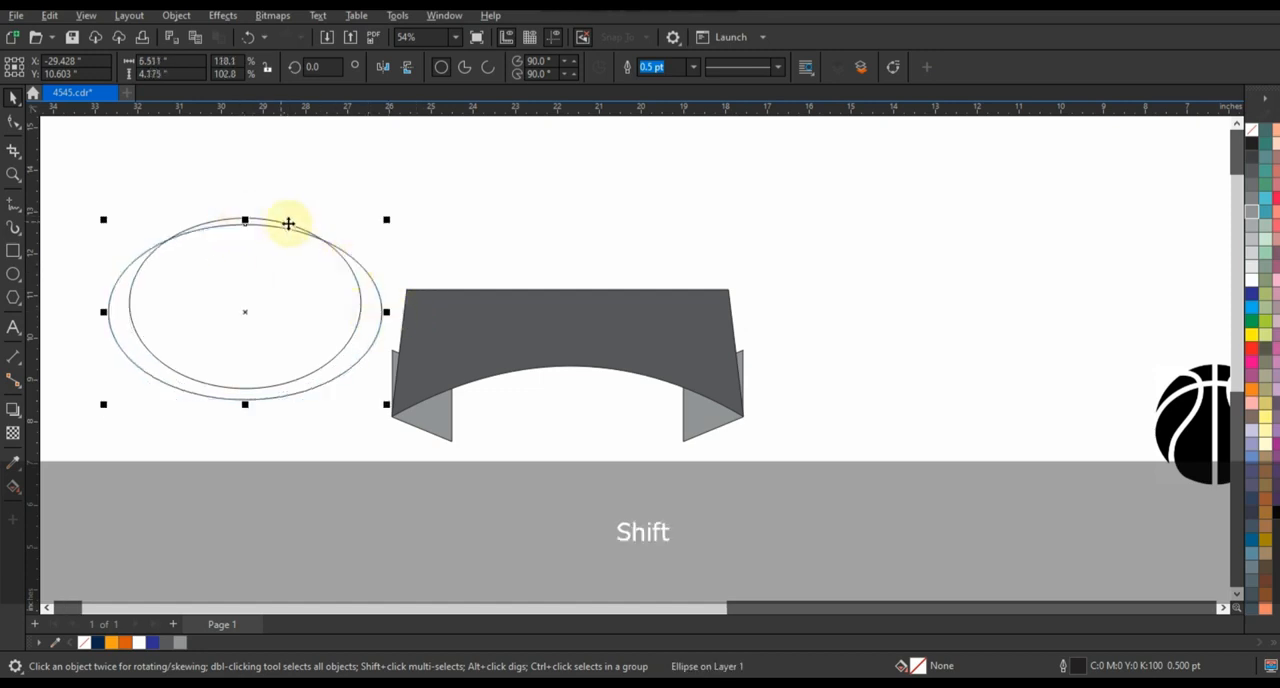
Centre-align the two ellipses, trim one with the other and delete the cutting ellipse to leave a thin crescent
left_click(285, 229, "shift")
key("c")
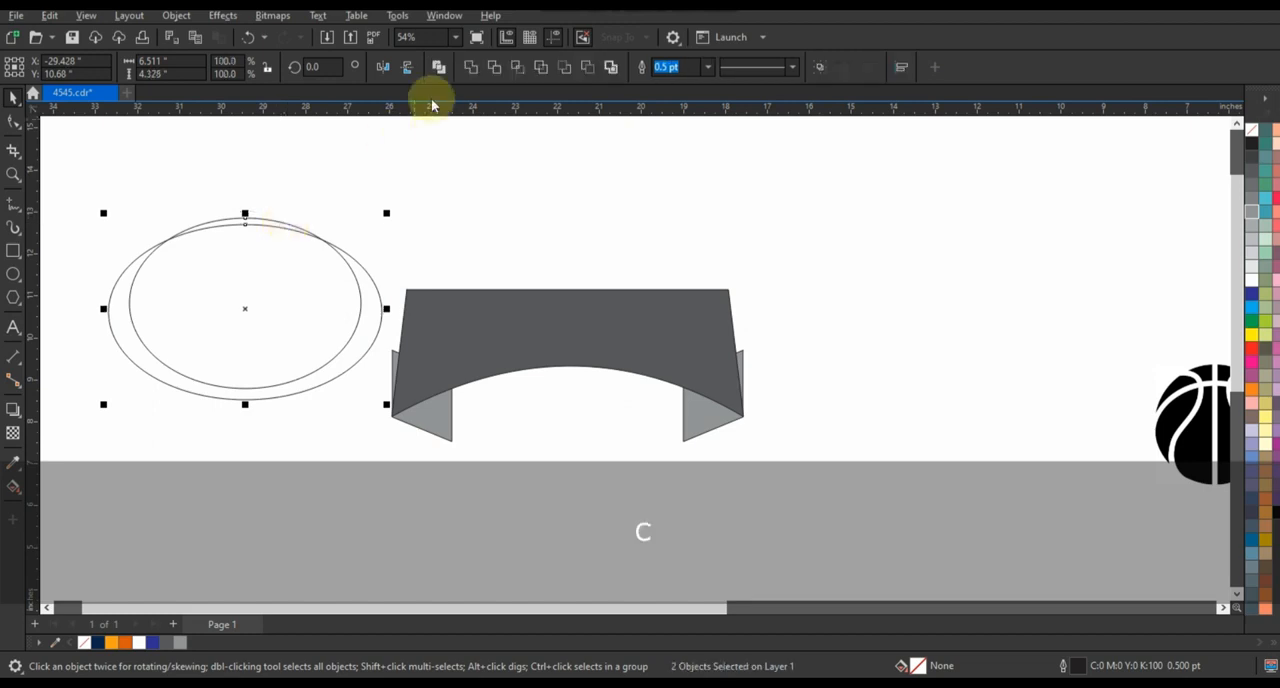
left_click(494, 67)
left_click(276, 224)
key("Delete")
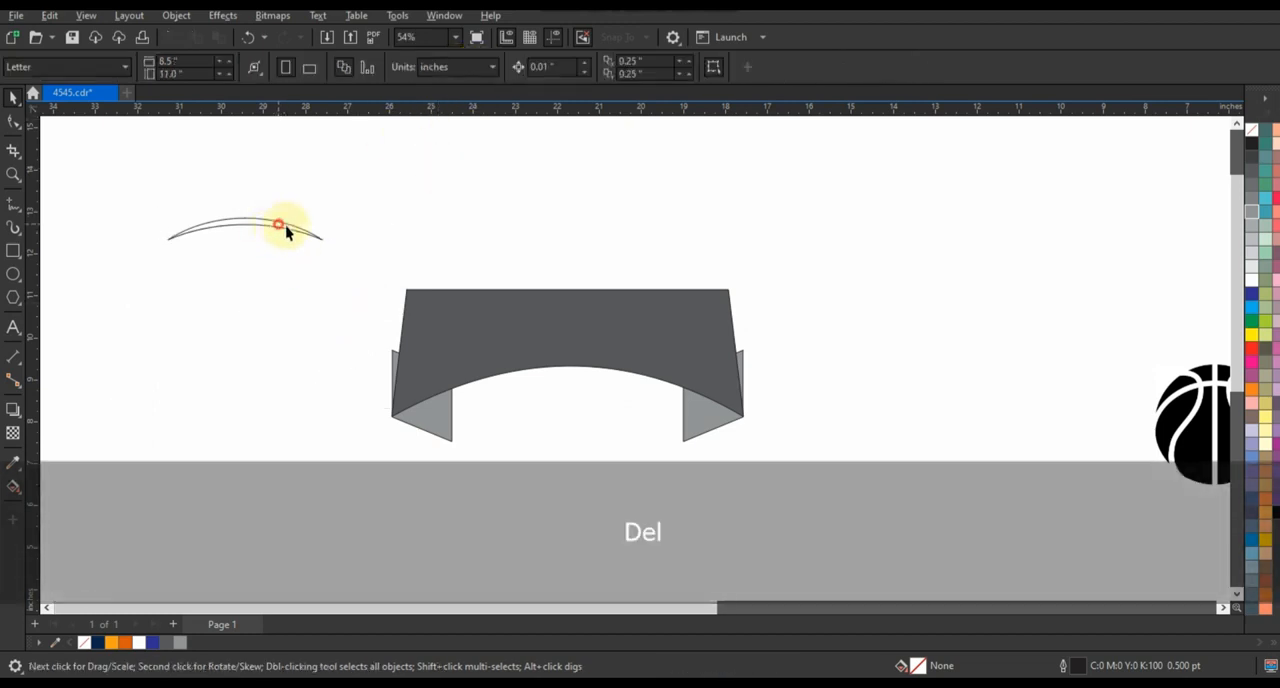
Fit the crescent beneath the banner's arch at about 6.9 by 0.86 inches, centre it on the banner and nudge it up
left_click_drag(285, 229, 716, 390)
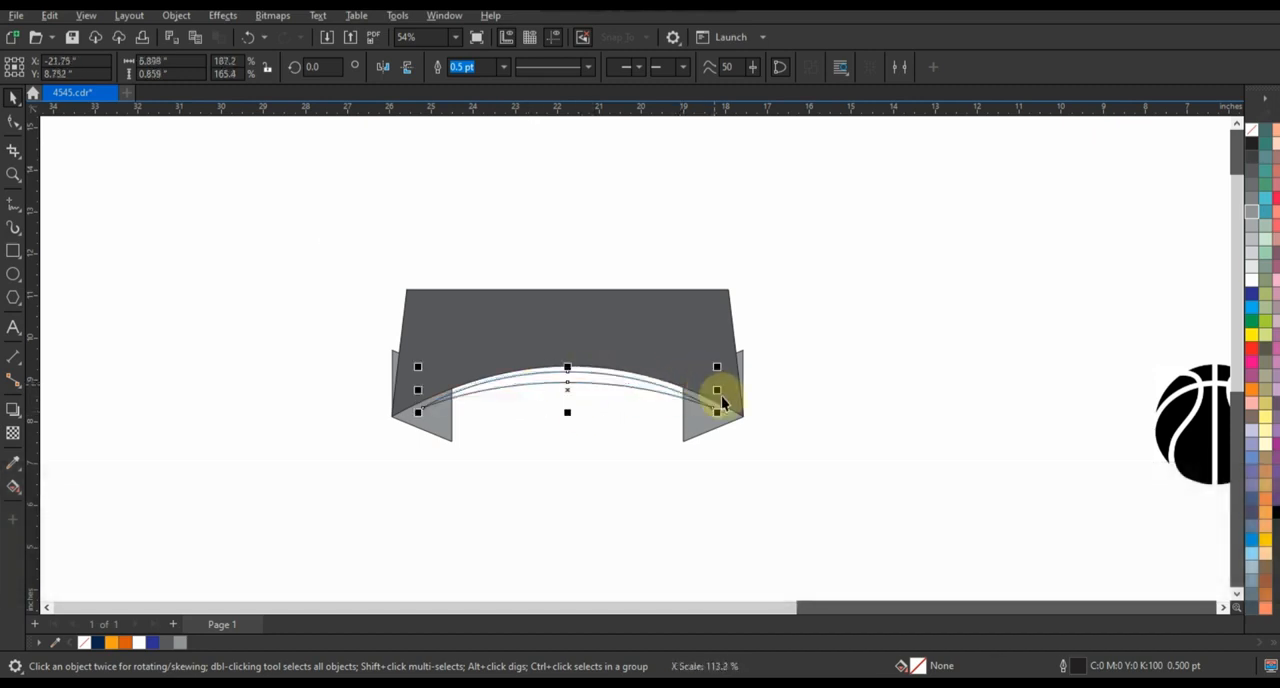
left_click(701, 418, "shift")
key("c")
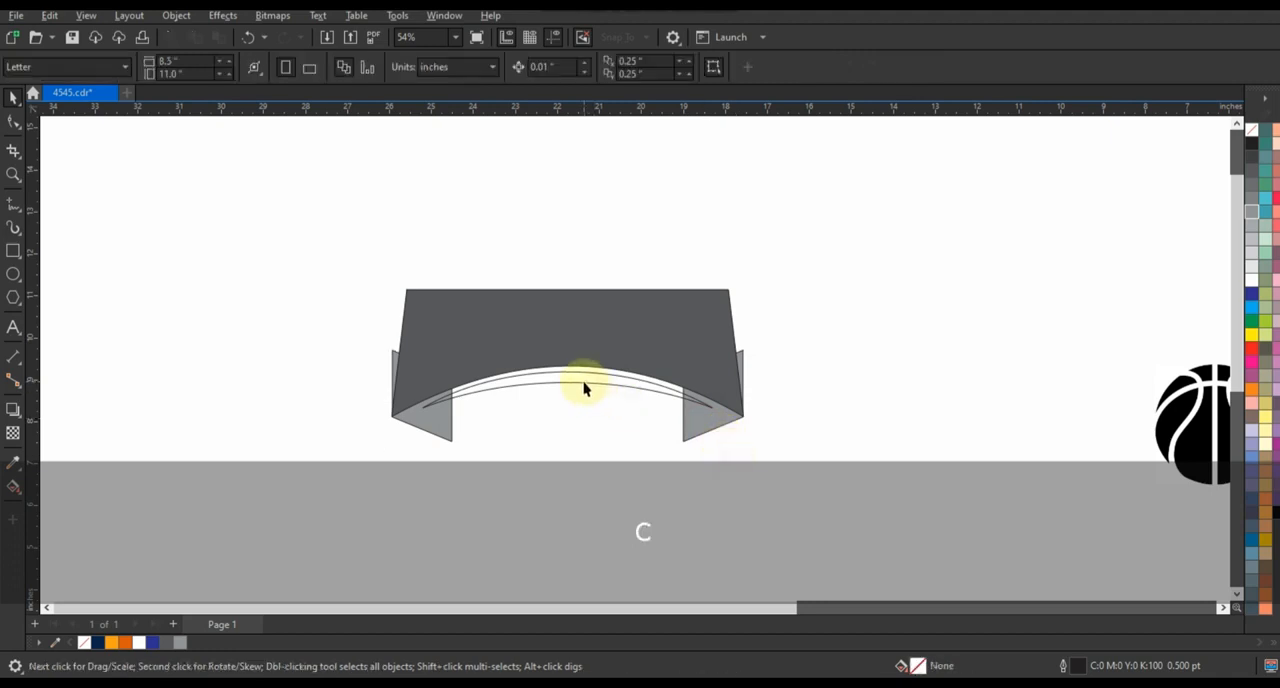
left_click(585, 383)
key("Up")
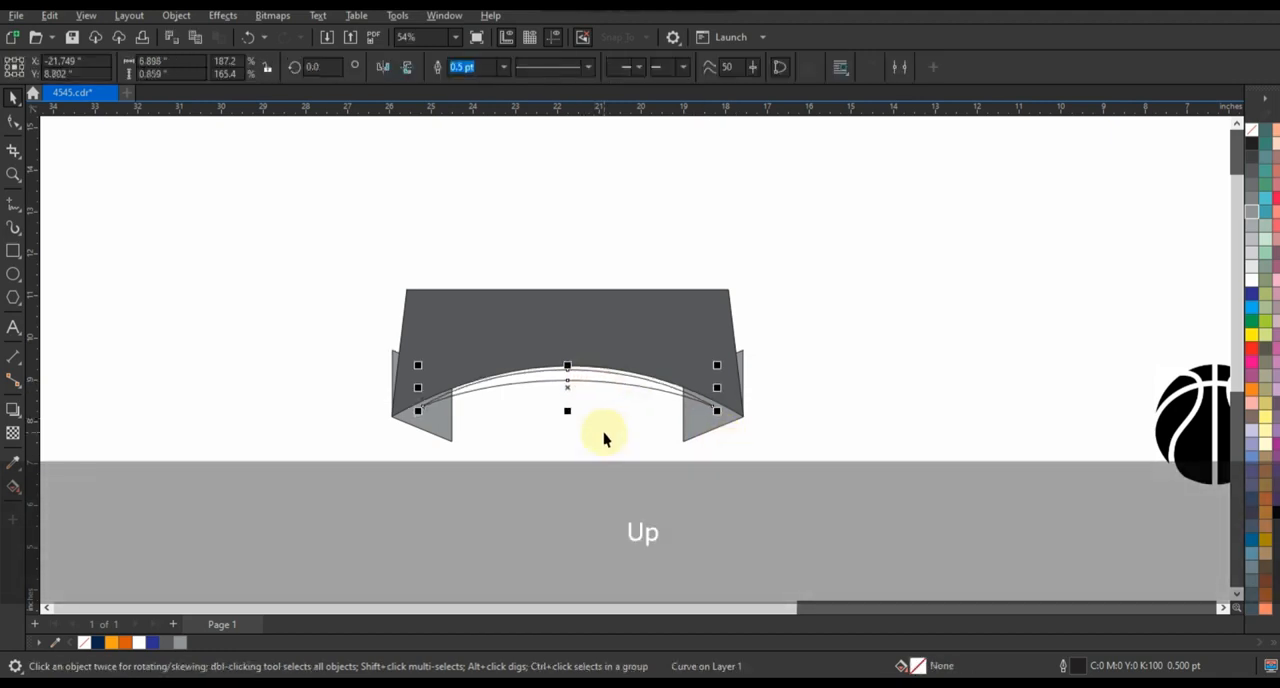
Trim the welded folds with the crescent and fill the crescent with a medium gray
left_click(686, 420, "shift")
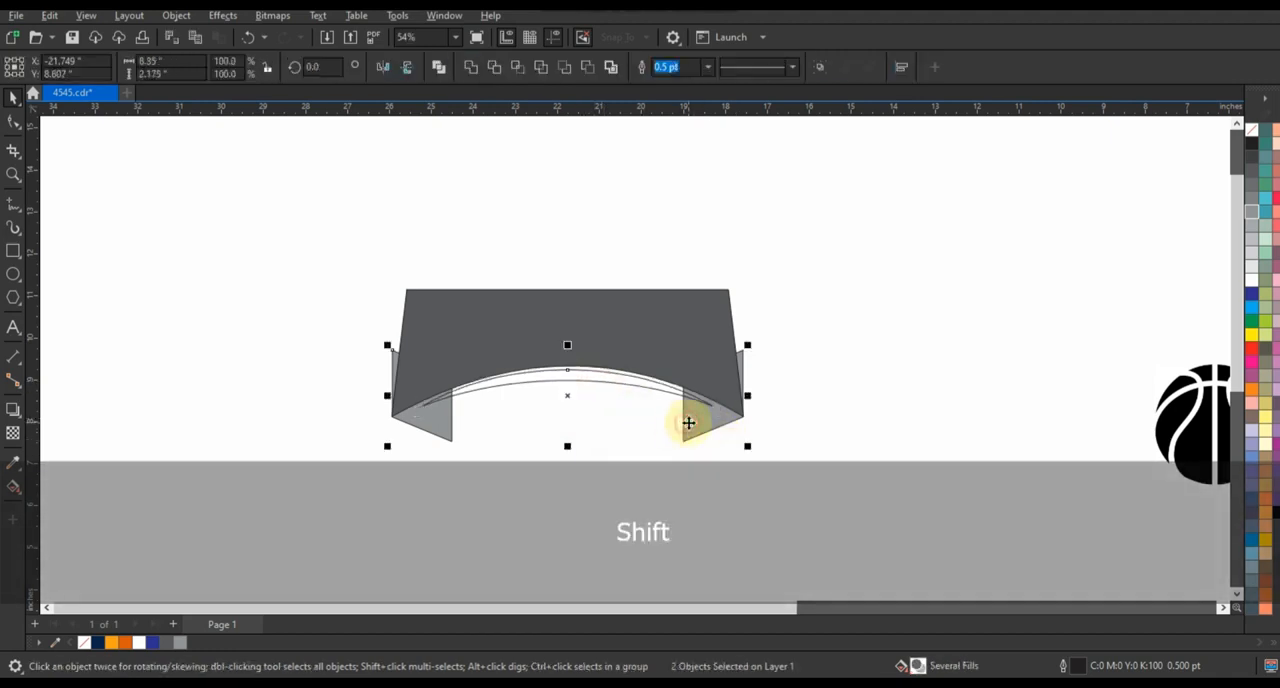
left_click(495, 68)
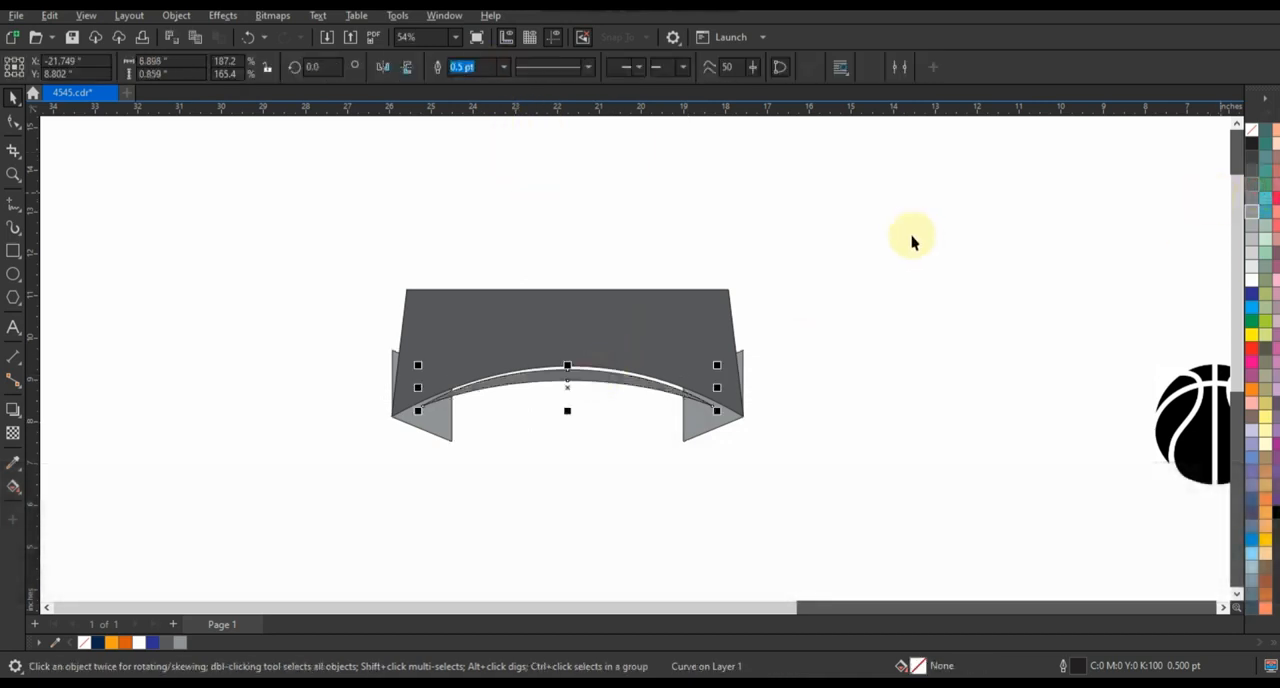
left_click(874, 288)
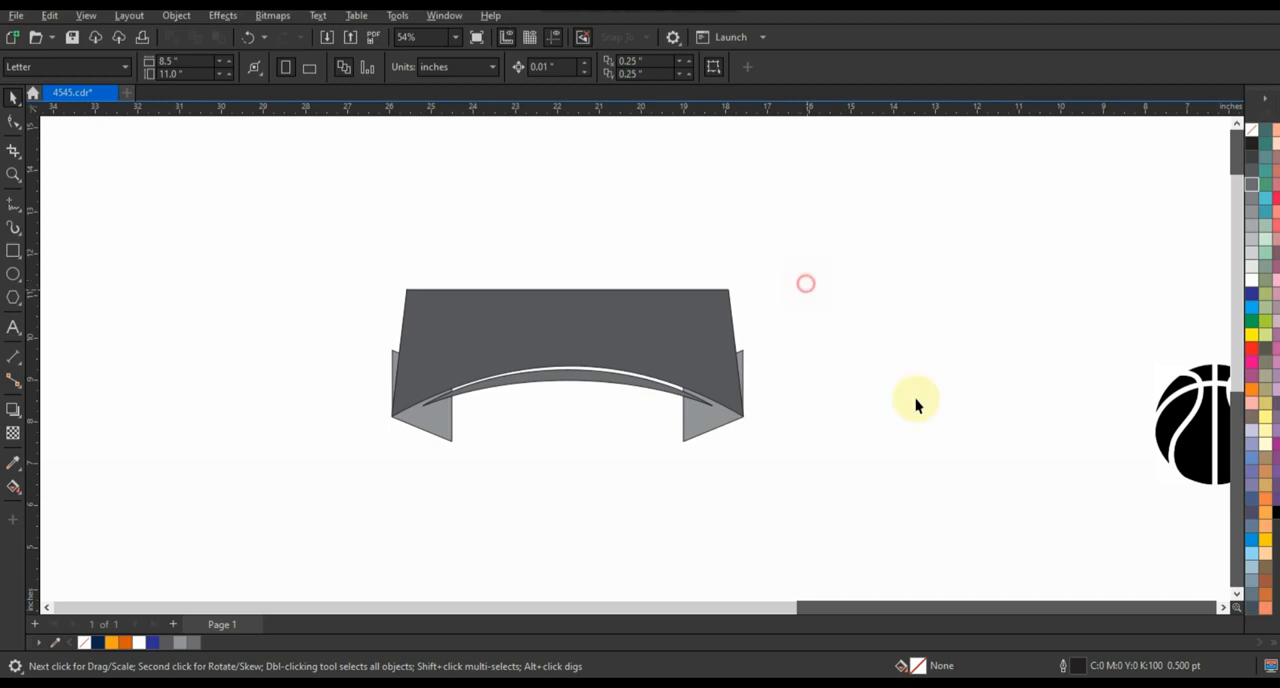
Move the basketball bitmap near the banner and outline-trace it as a low quality image with the background color removed
left_click_drag(1171, 429, 864, 411)
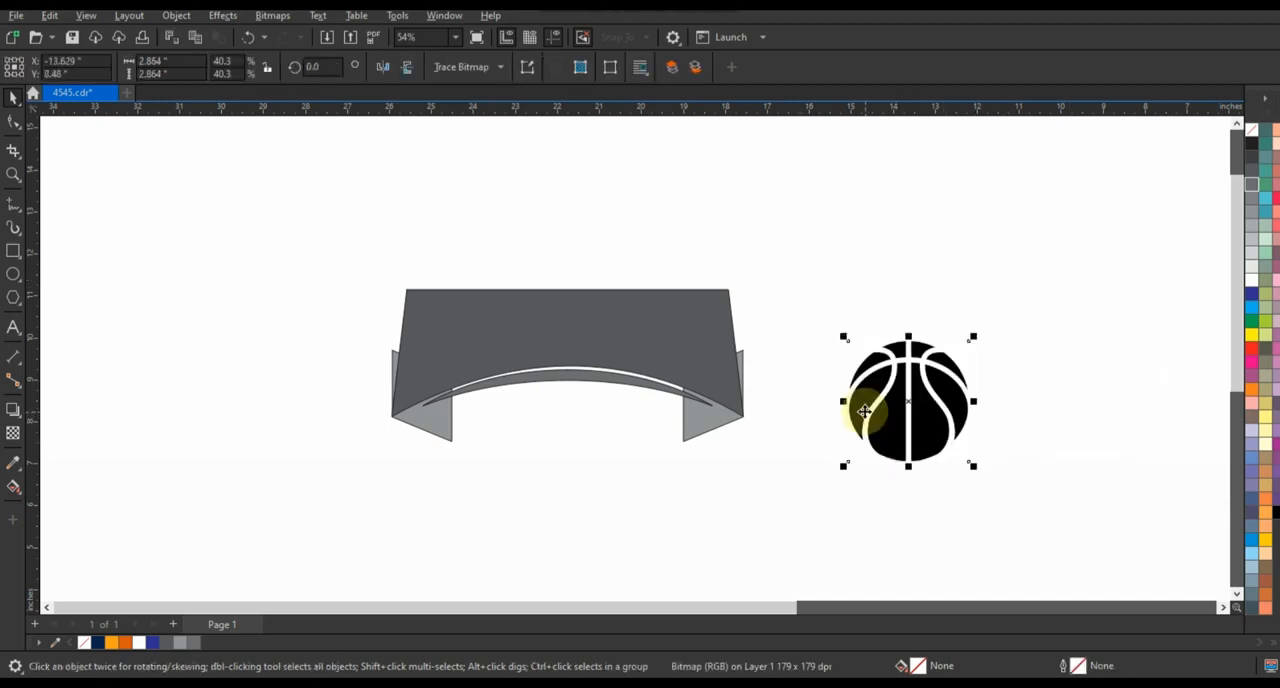
right_click(864, 411)
mouse_move(923, 272)
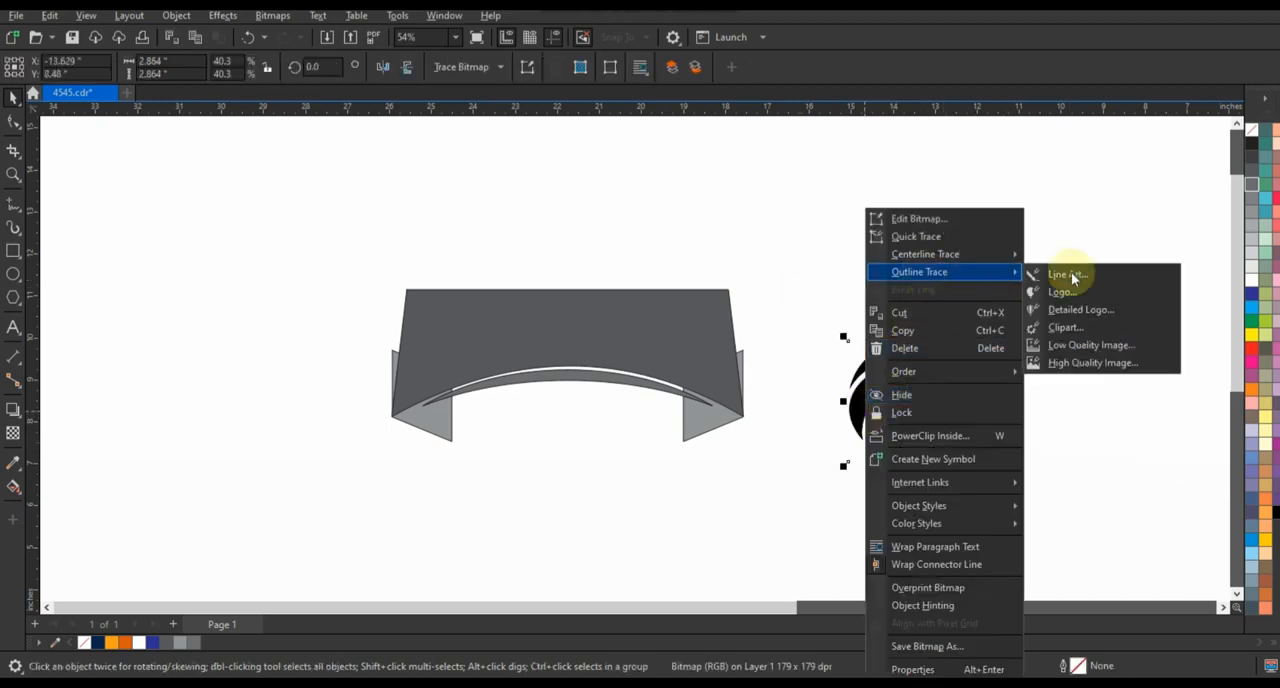
left_click(1083, 349)
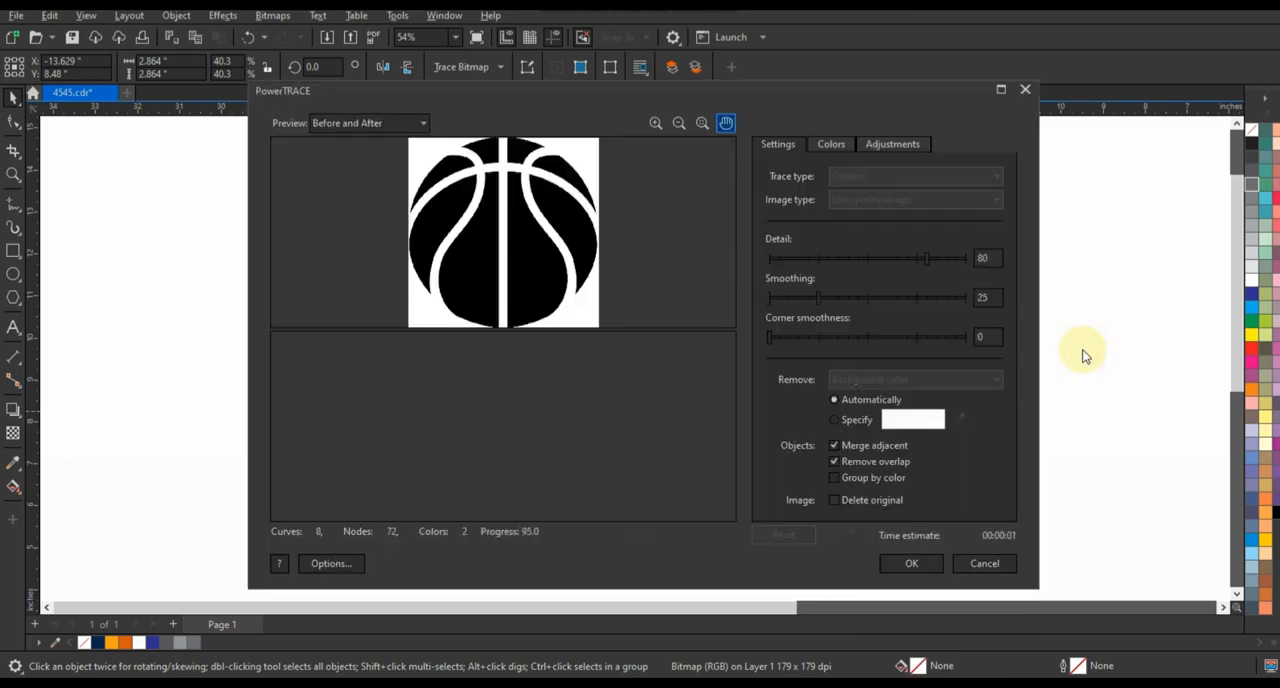
left_click(910, 563)
Place the traced basketball beneath the banner's arch and move the original bitmap out of the way
mouse_move(957, 400)
left_mouse_down()
mouse_move(757, 489)
mouse_move(660, 515)
mouse_move(595, 515)
left_mouse_up()
left_click(14, 174)
right_click(329, 206)
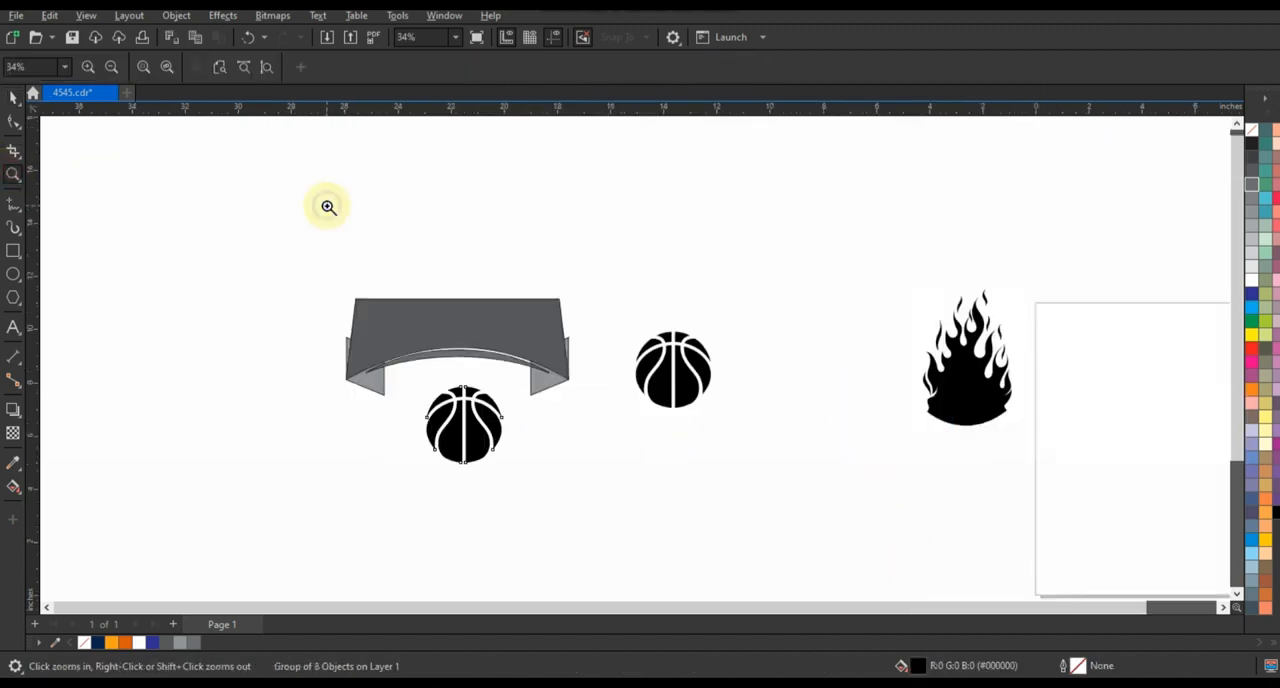
left_click(13, 97)
left_click_drag(694, 366, 957, 236)
Bring the flame bitmap closer, outline-trace it as a low quality image and move the traced flame off the original
left_click_drag(960, 390, 771, 400)
right_click(771, 400)
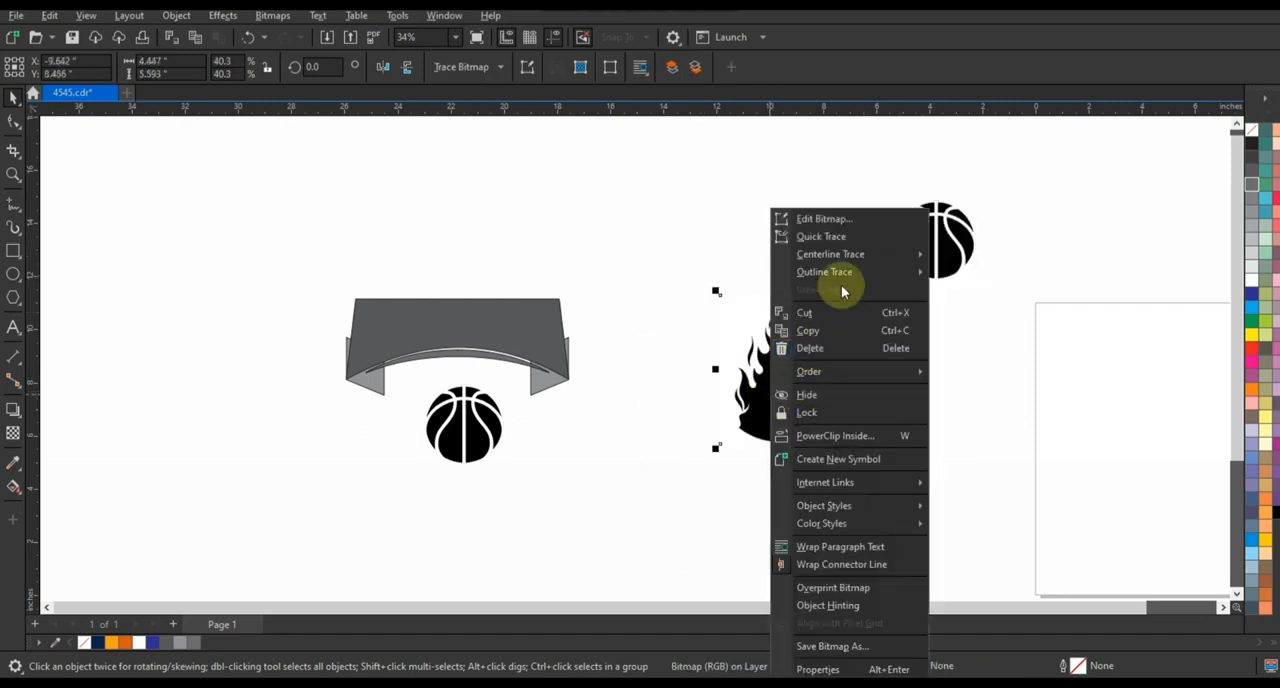
mouse_move(843, 273)
left_click(997, 347)
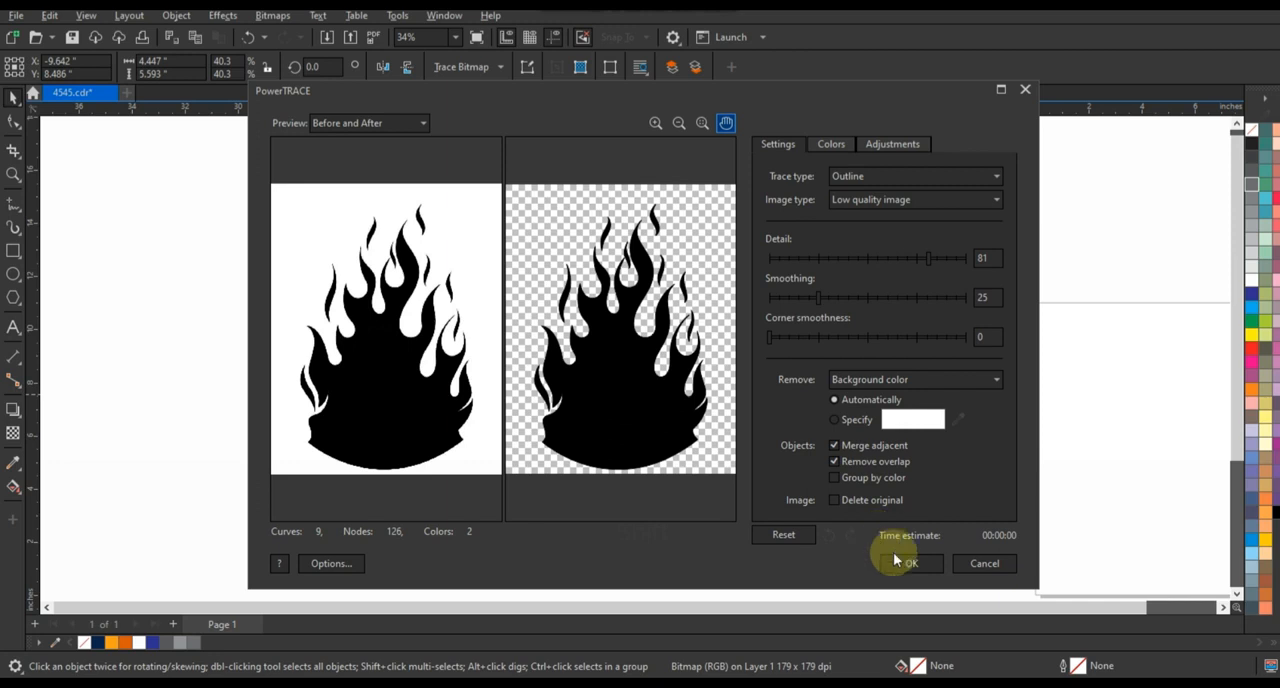
left_click(900, 562)
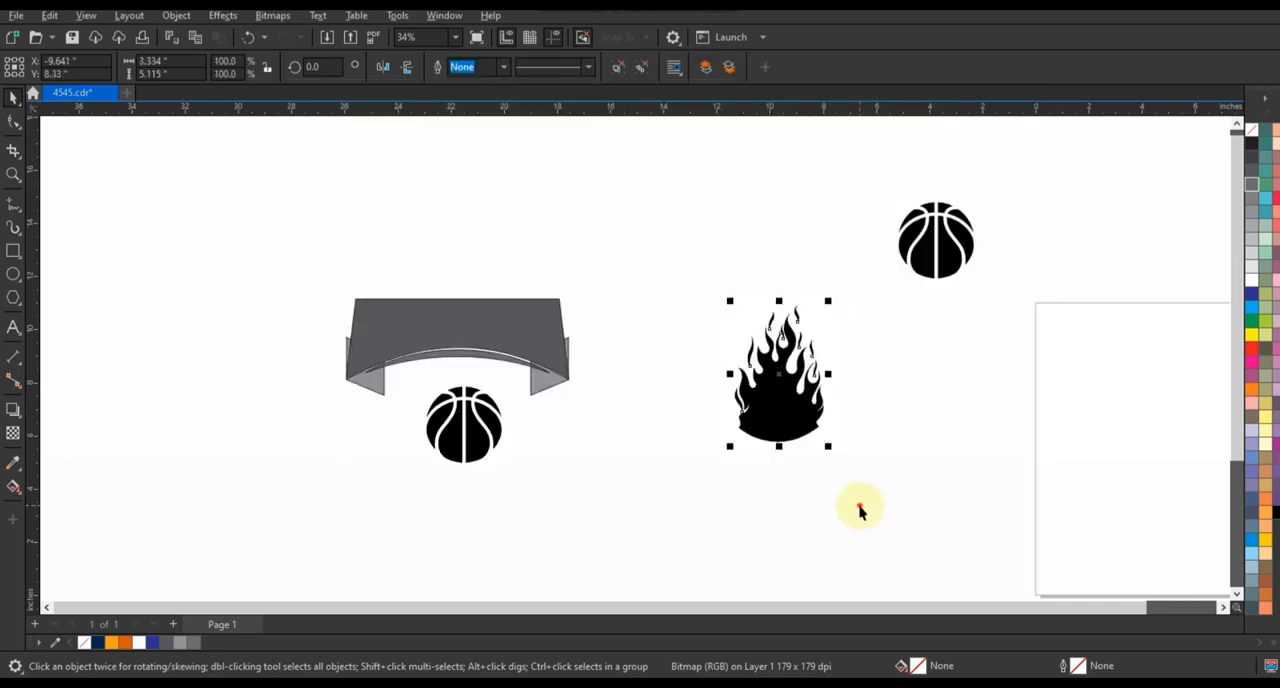
left_click_drag(672, 440, 656, 440)
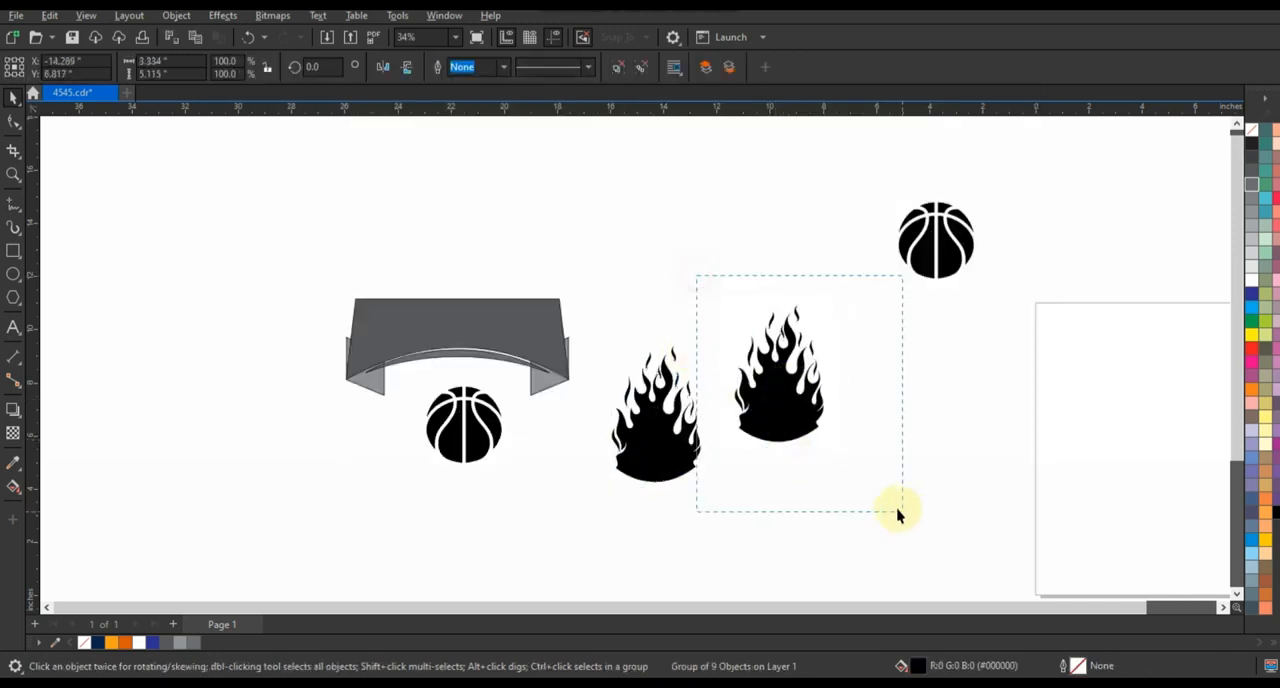
Delete the original flame bitmap, and place the traced basketball over the flame's base, enlarged to about 3.3 inches and centered horizontally
left_click(897, 511)
key("Delete")
left_click(649, 457)
left_click(498, 423)
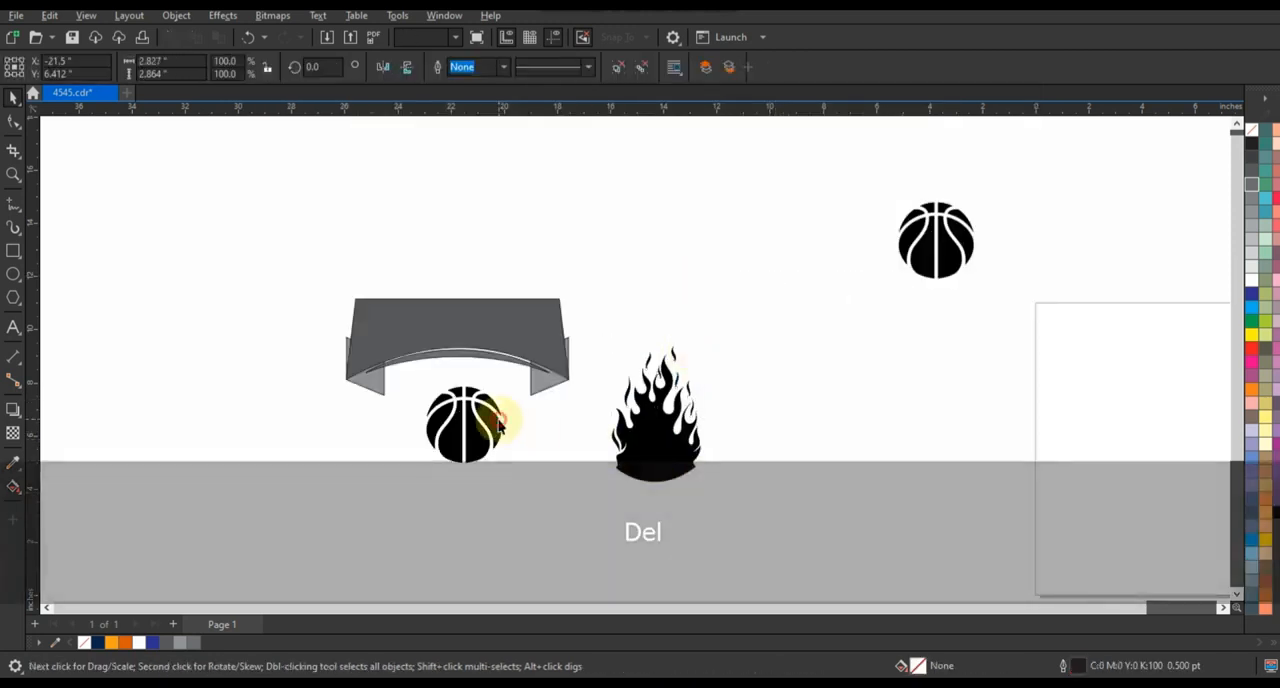
left_click_drag(498, 423, 714, 538)
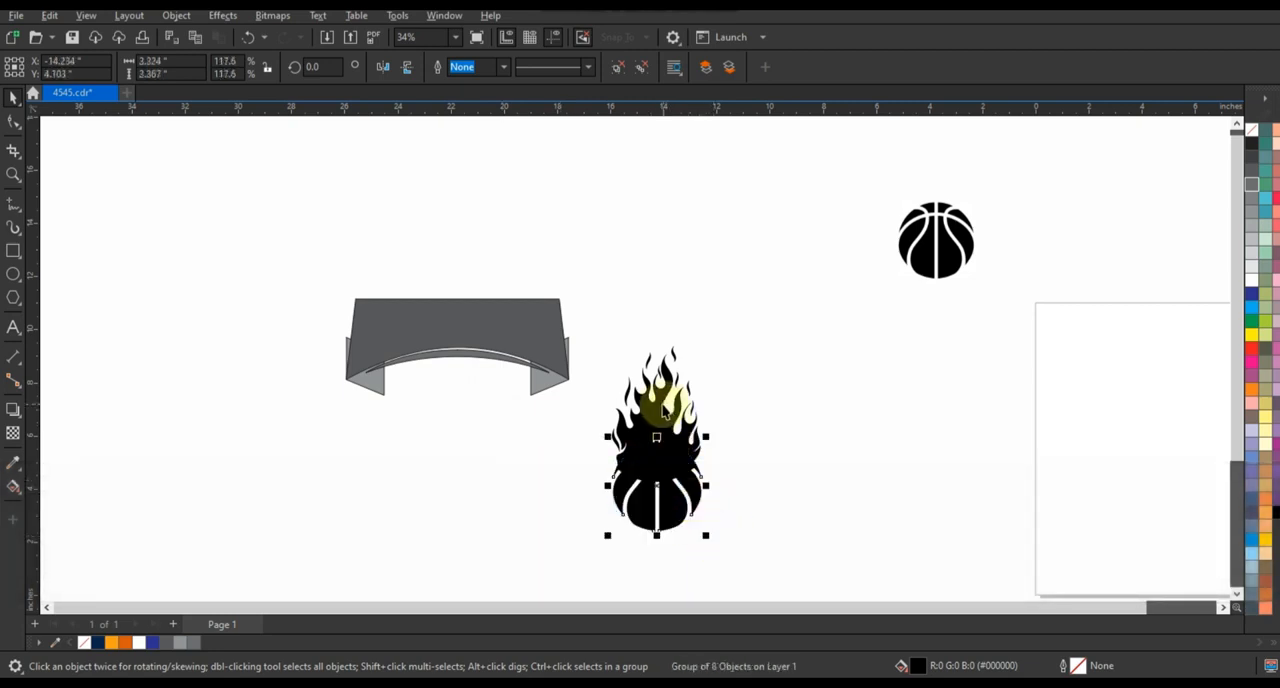
left_click(660, 403, "shift")
key("c")
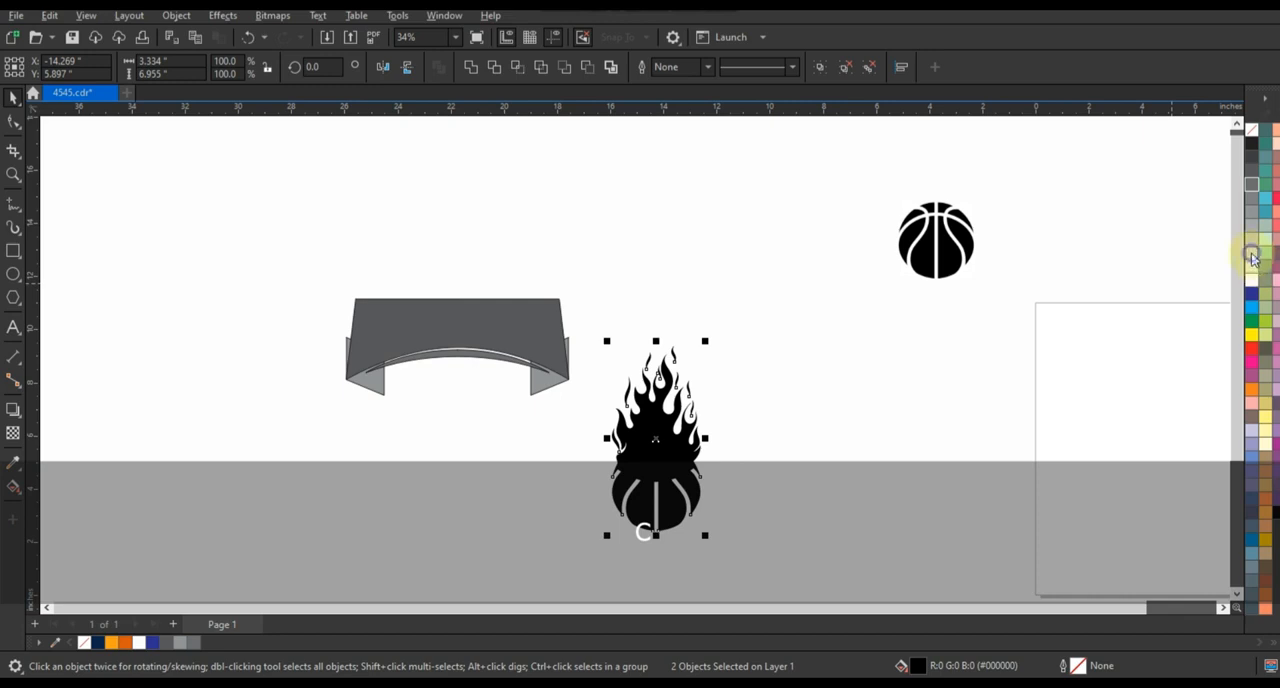
Outline the flame and basketball in 20% black, and place the pair behind the banner, tilted about 33 degrees
right_click(1253, 258)
left_click(1158, 264)
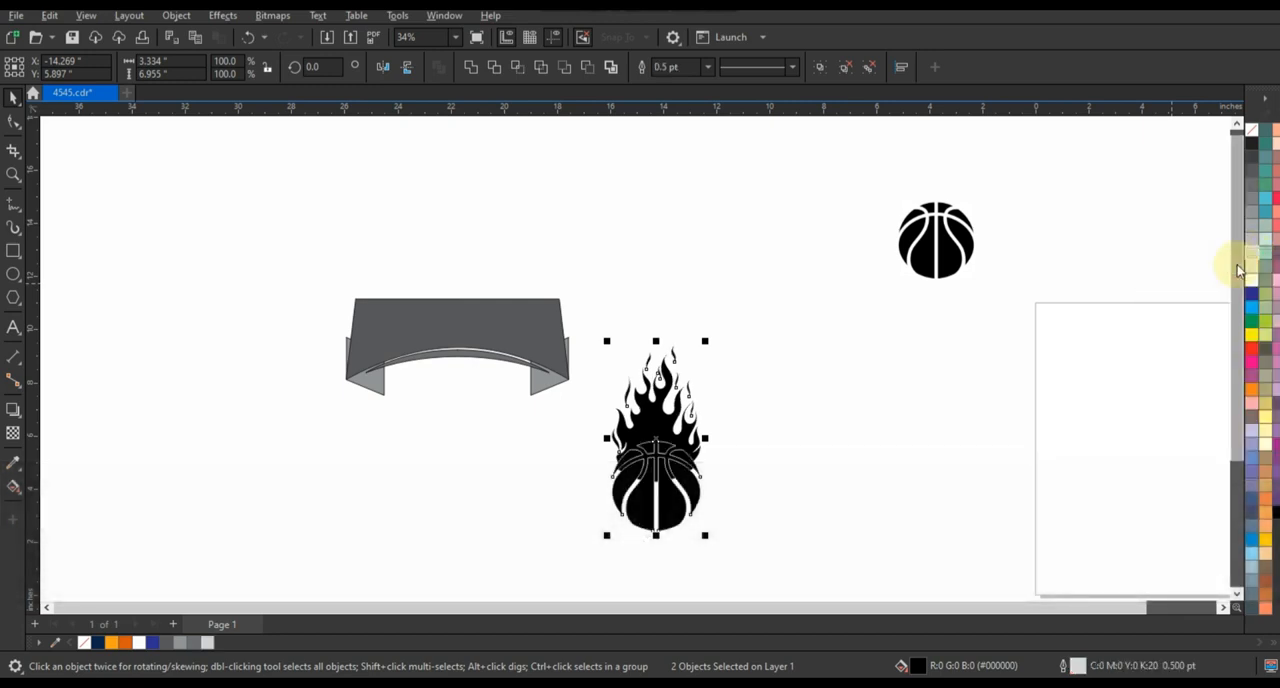
left_click(663, 486)
left_click_drag(712, 541, 525, 450)
left_click(614, 443)
left_click(414, 288)
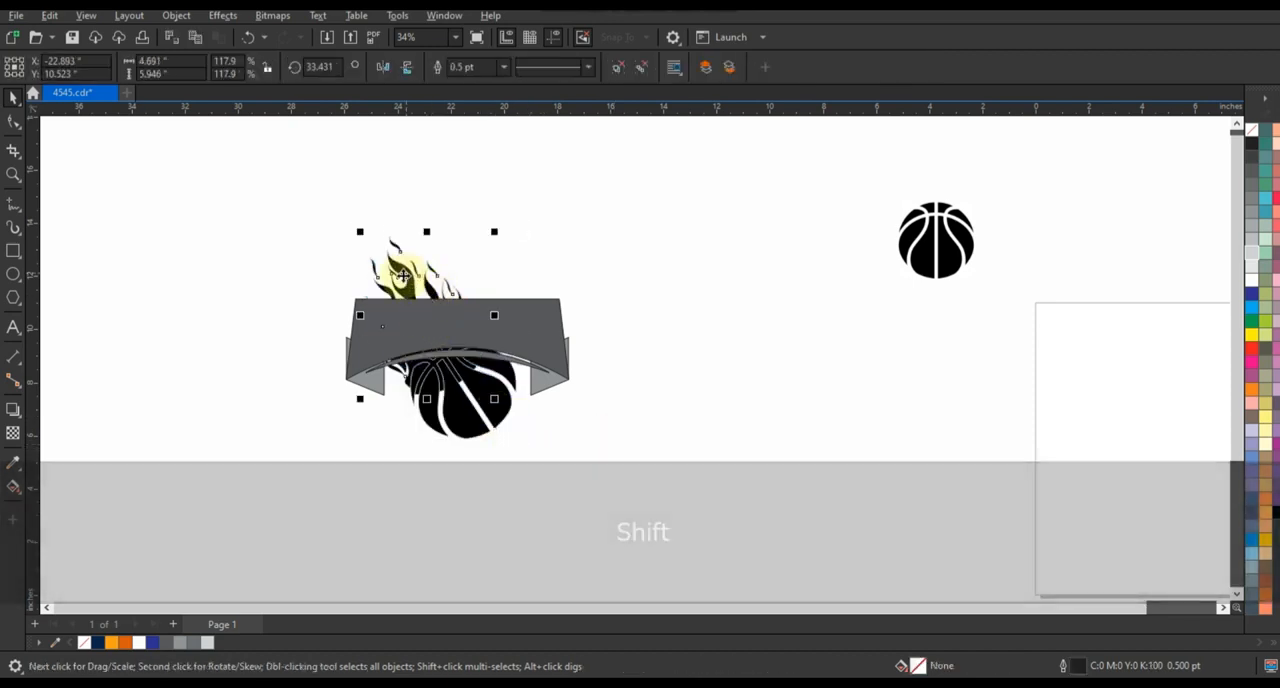
Enlarge the flame to about 5.06 by 6.7 inches and fill it with orange
left_click_drag(357, 234, 344, 210)
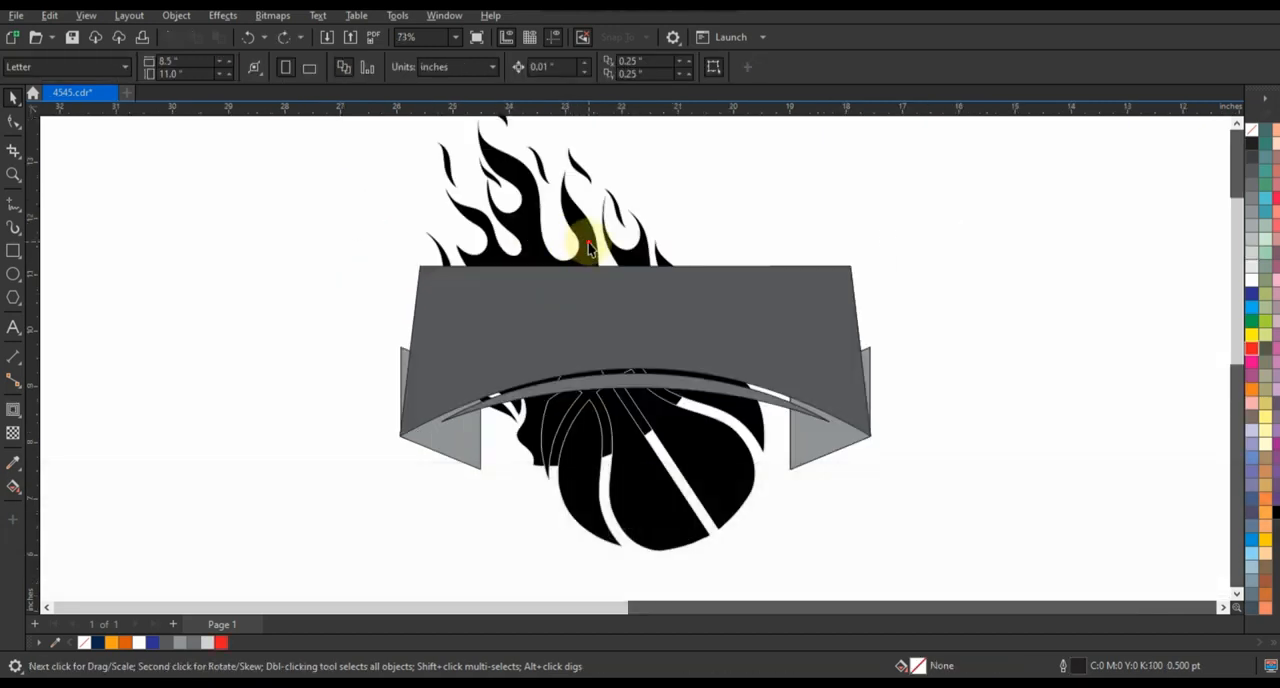
left_click(589, 244)
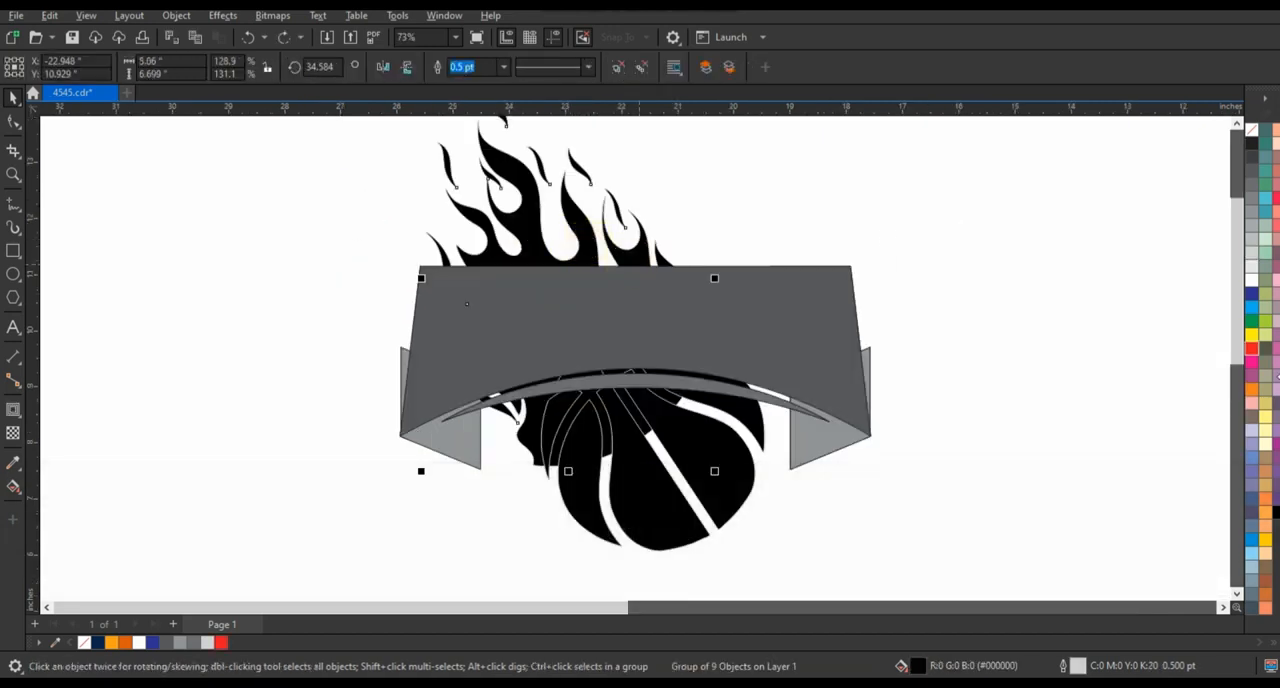
left_click(1251, 391)
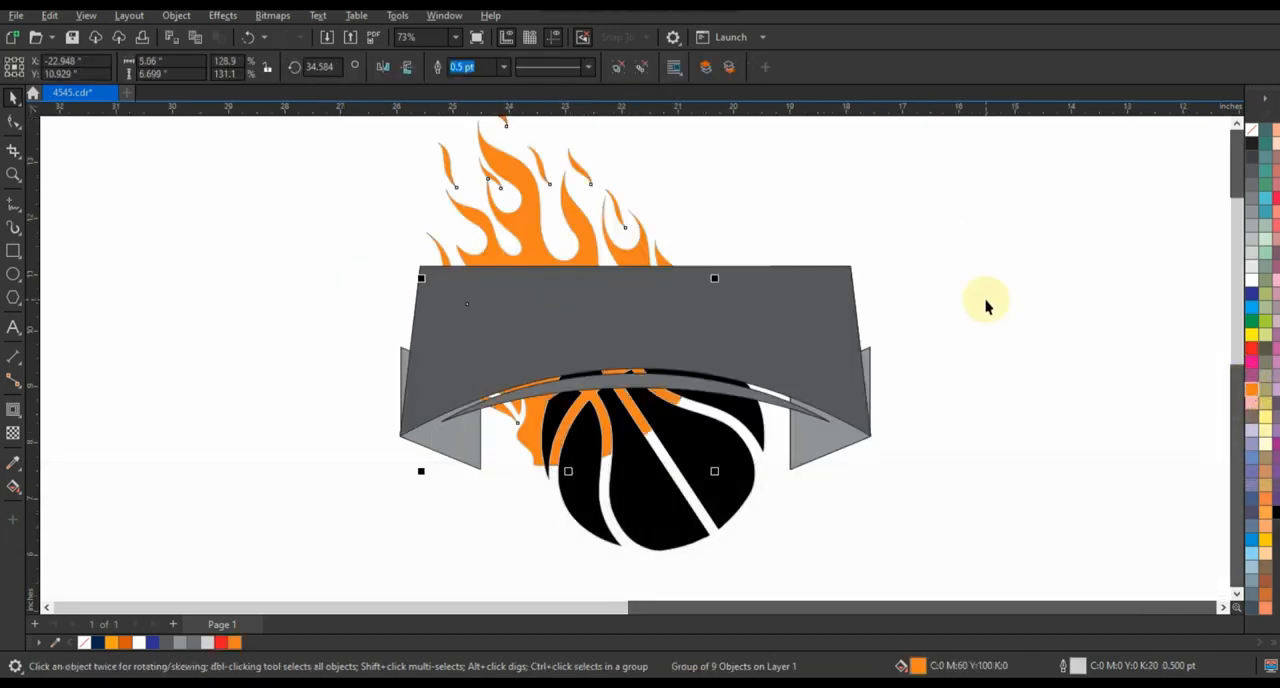
left_click(985, 305)
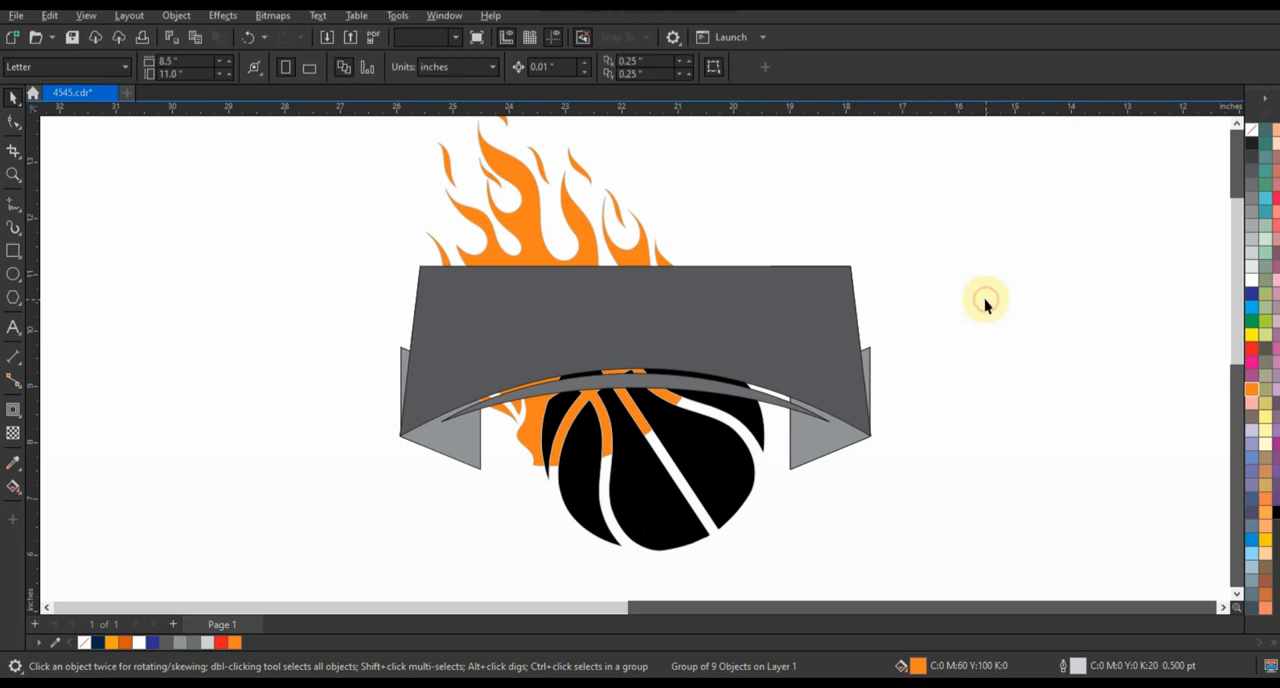
Draw a circle about 3.2 inches in diameter beside the banner and fill it with orange
left_click(686, 449)
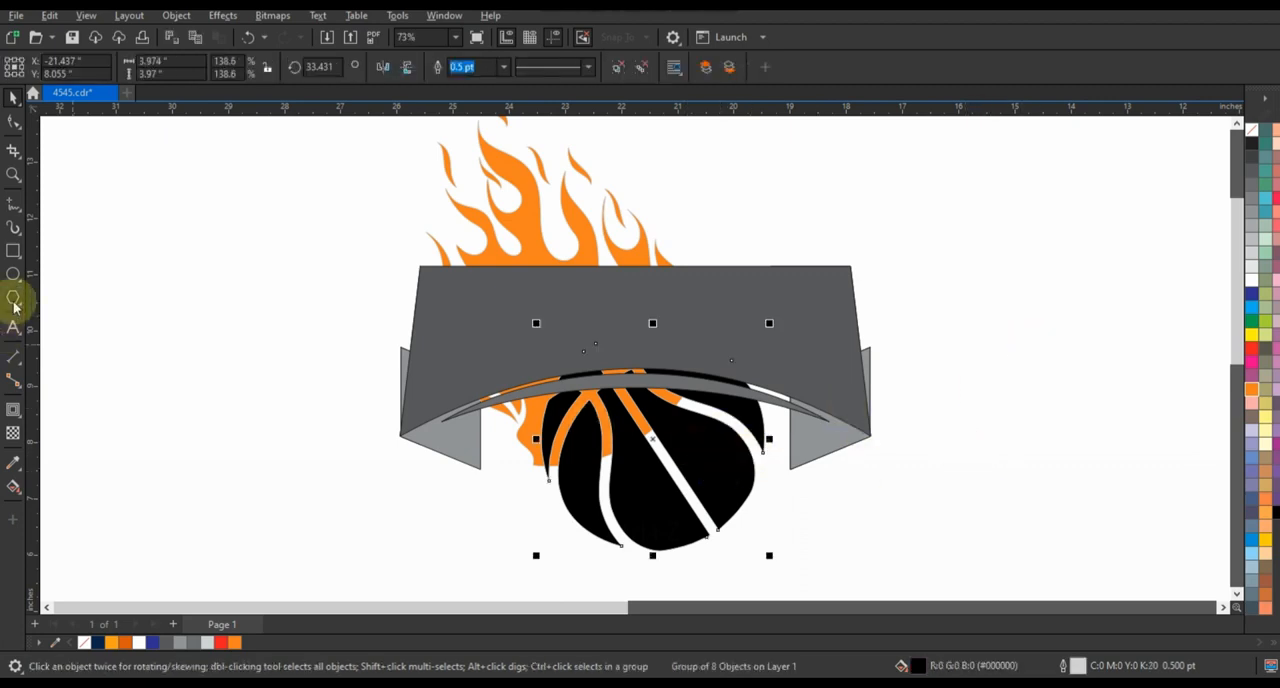
left_click(13, 274)
left_click_drag(69, 237, 160, 418)
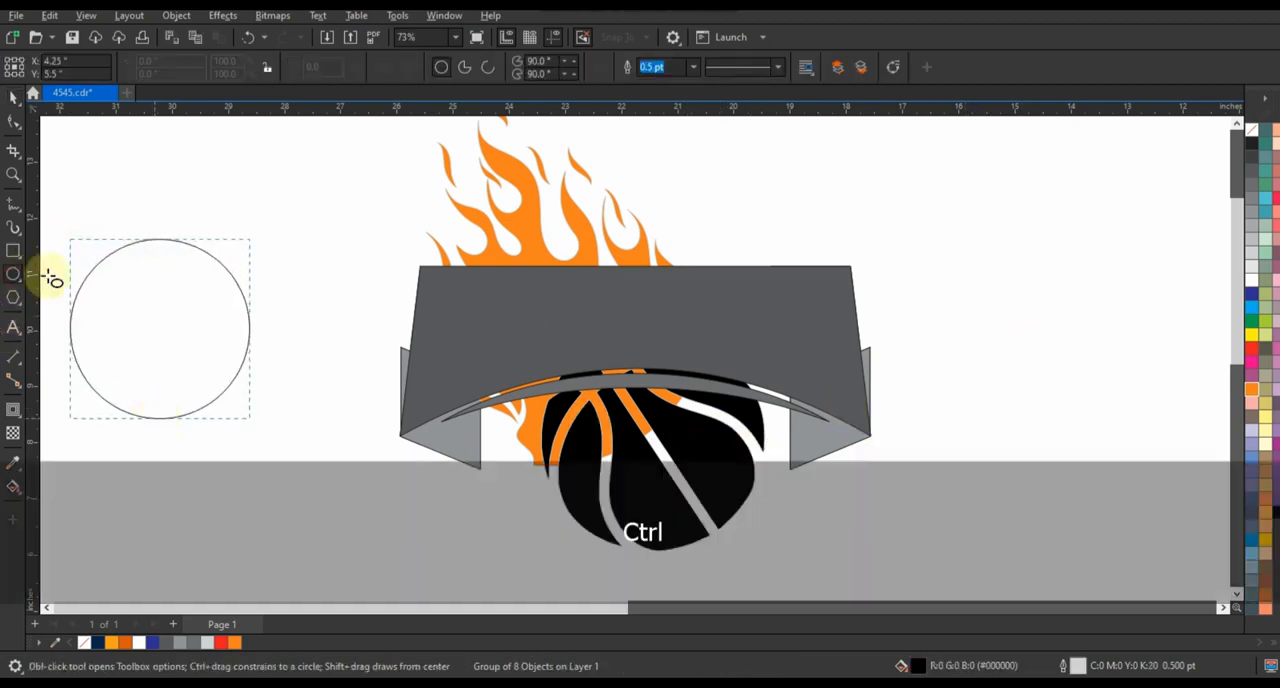
left_click(13, 97)
left_click(1251, 389)
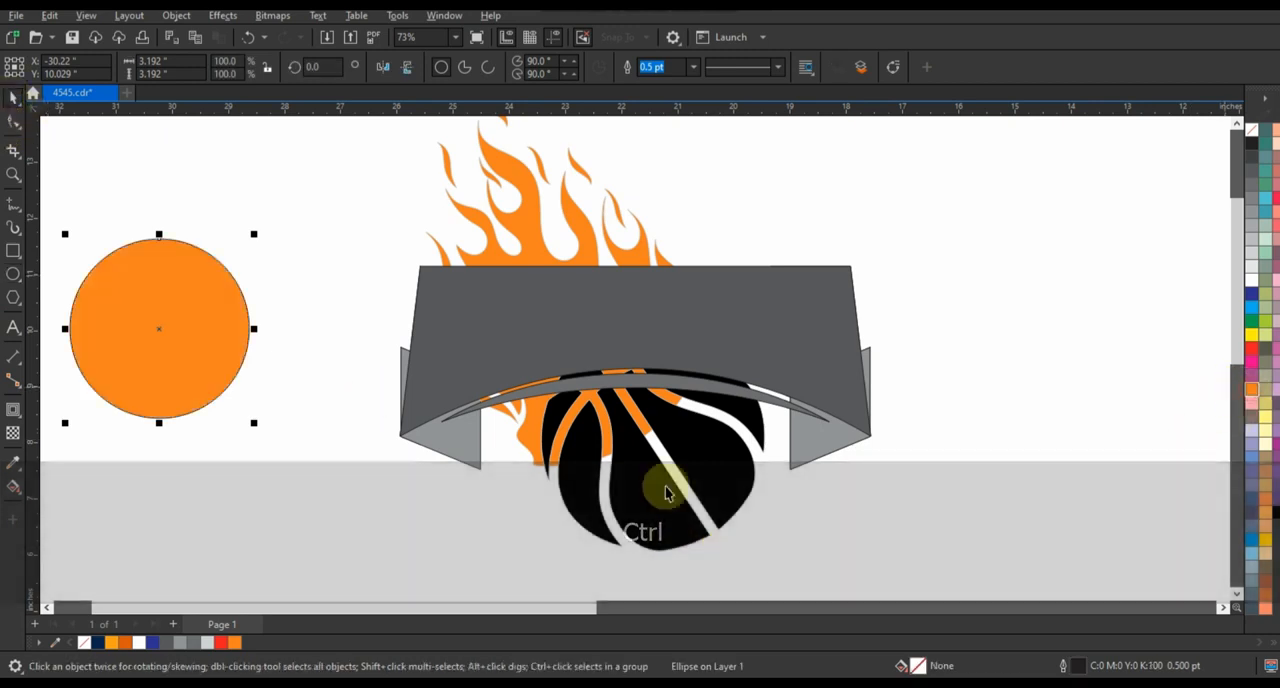
Center the circle on the basketball, enlarge it to about 4.18 inches and order it behind the ball's panels
left_click(691, 451, "shift")
key("c")
key("e")
key("Escape")
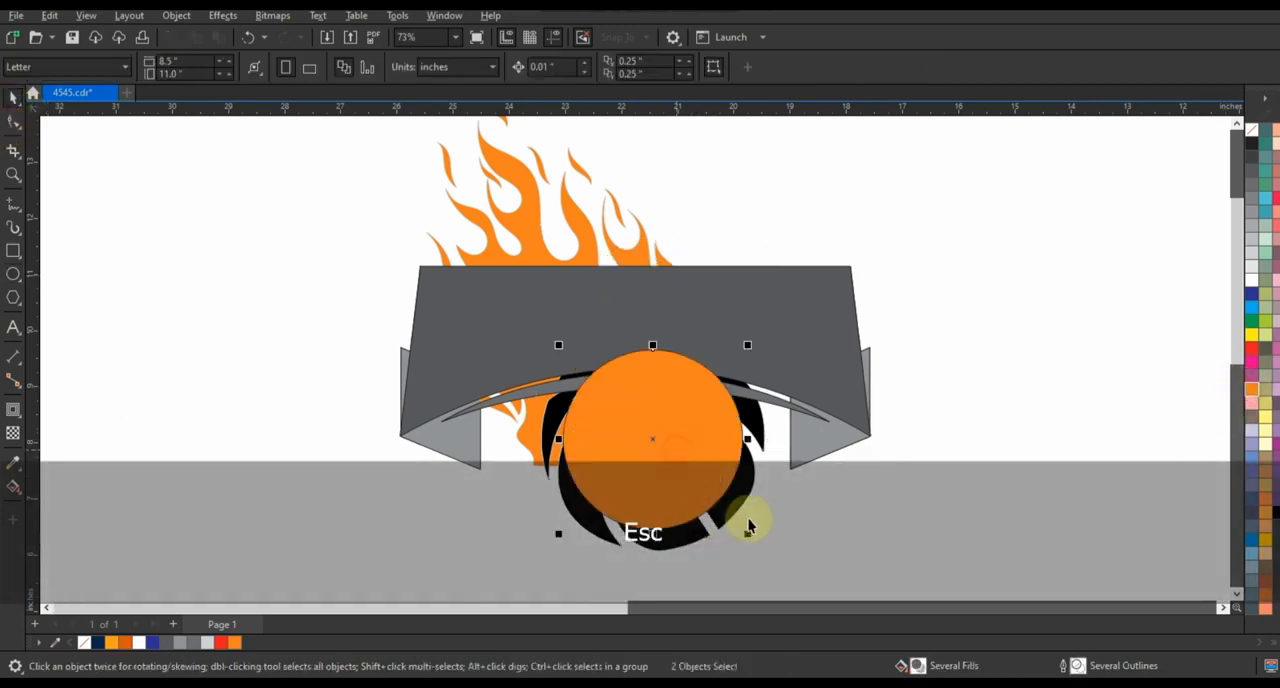
left_click_drag(748, 531, 777, 590)
key("ctrl+Page_Down")
key("ctrl+Page_Down")
key("ctrl+Page_Down")
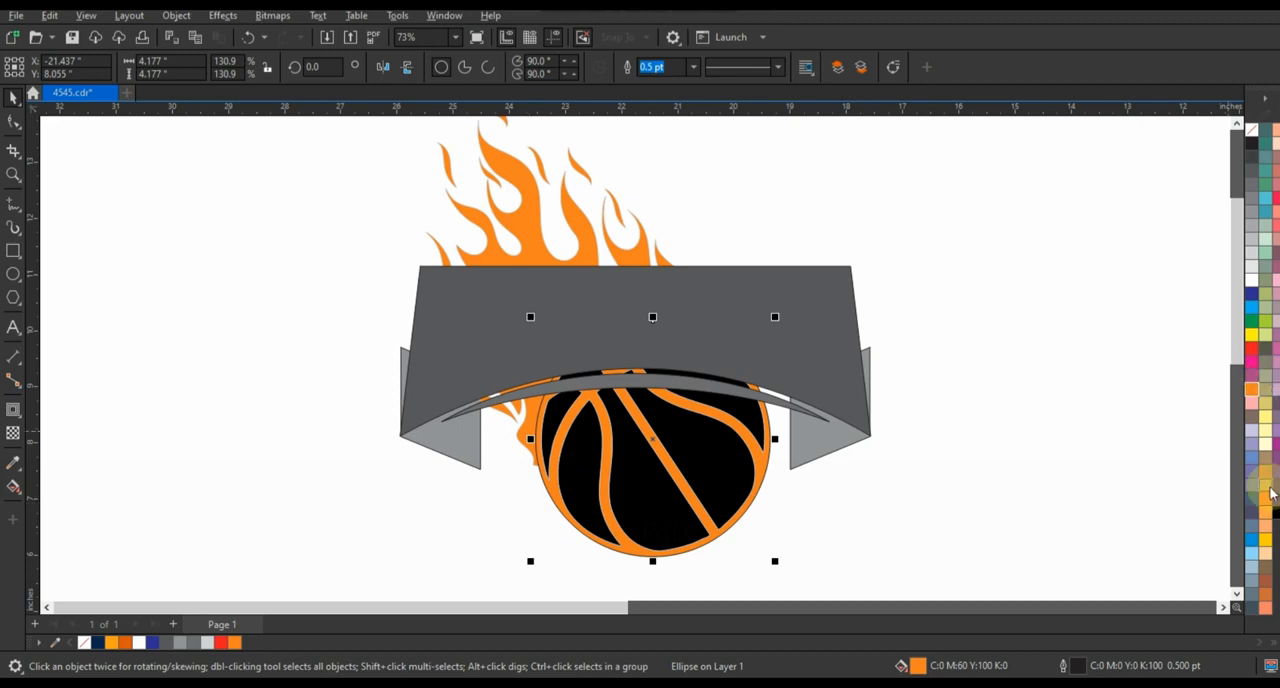
Fill the backing circle with black and the basketball's panels with light orange #FFA016
left_click(1276, 514)
left_click(931, 494)
left_click(723, 463)
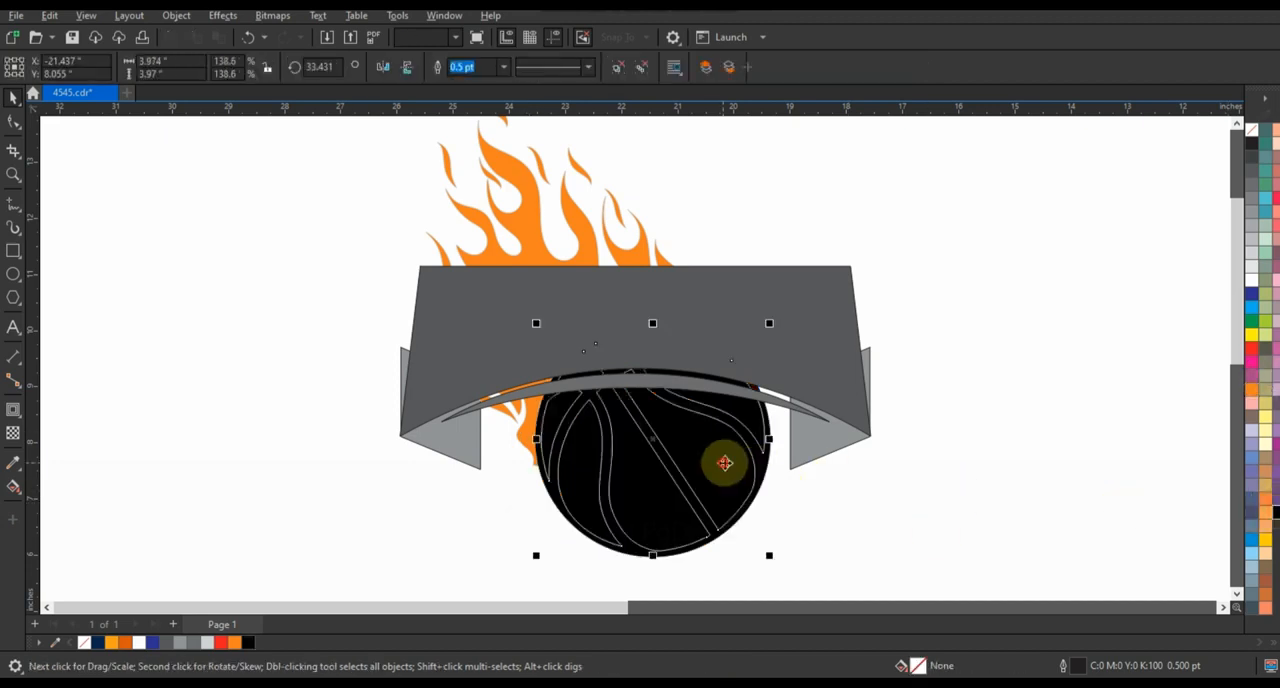
left_click(110, 643)
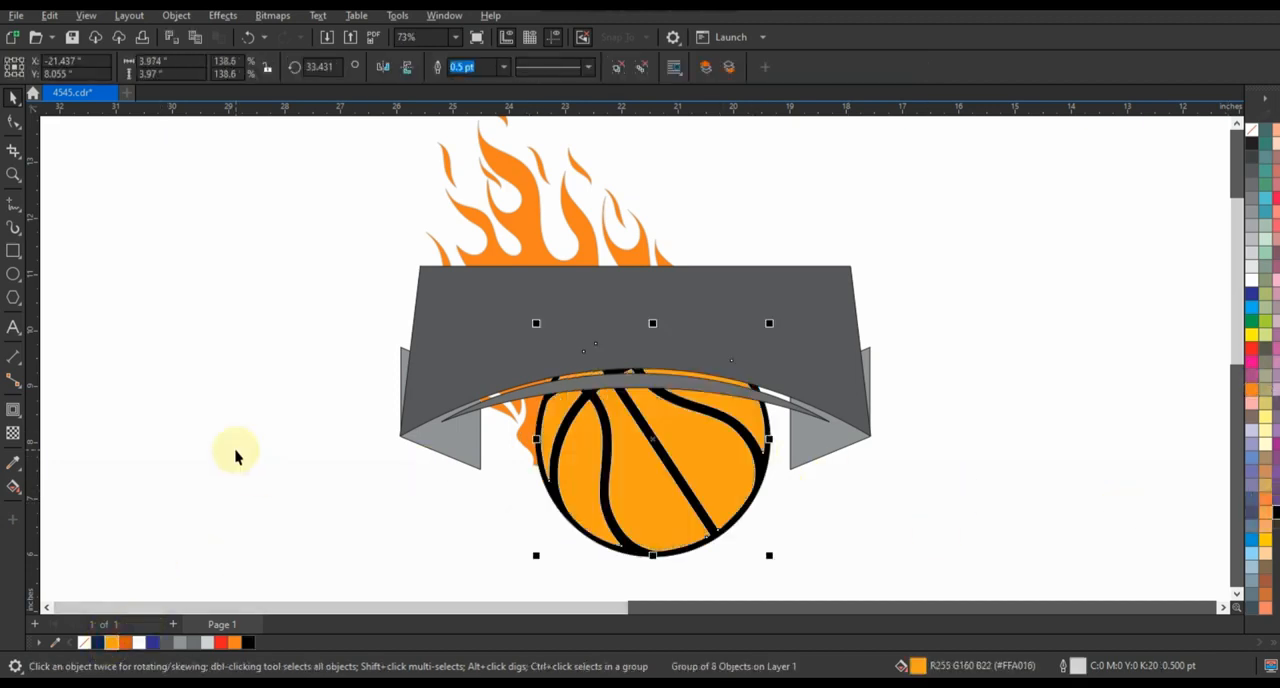
left_click(235, 455)
Remove the outlines from the basketball panels, the backing circle and the flame
left_click(548, 478)
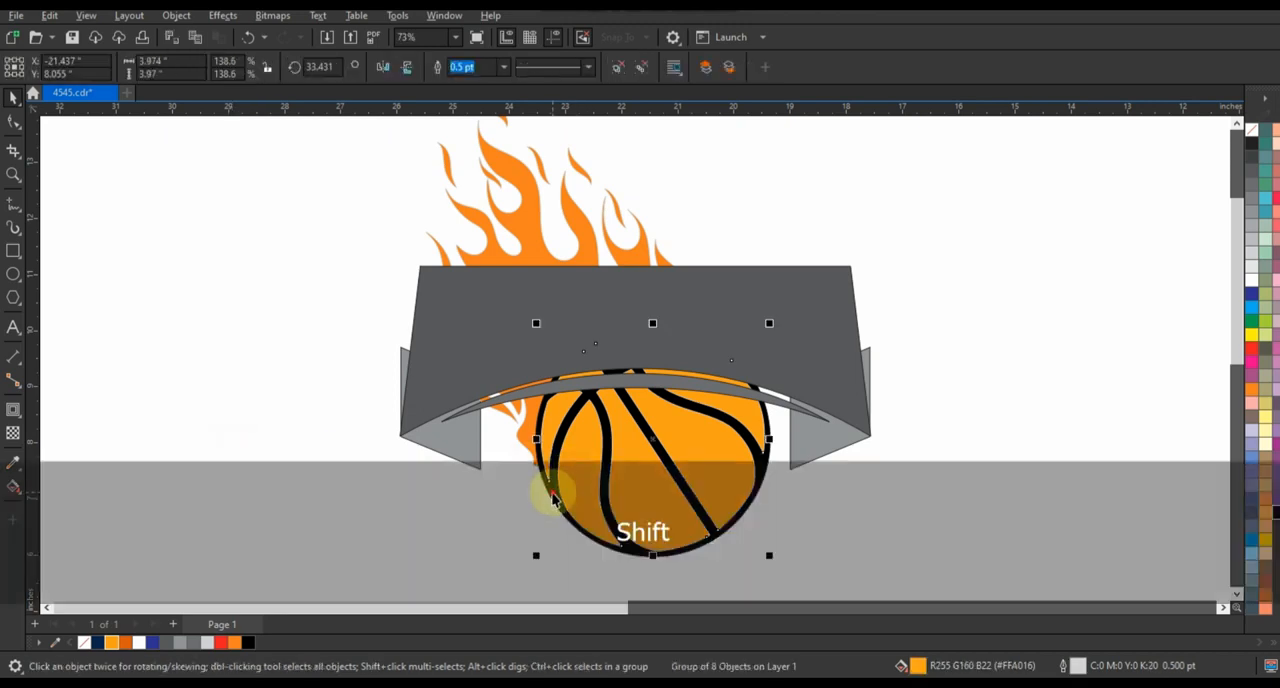
left_click(546, 380, "shift")
left_click(537, 250, "shift")
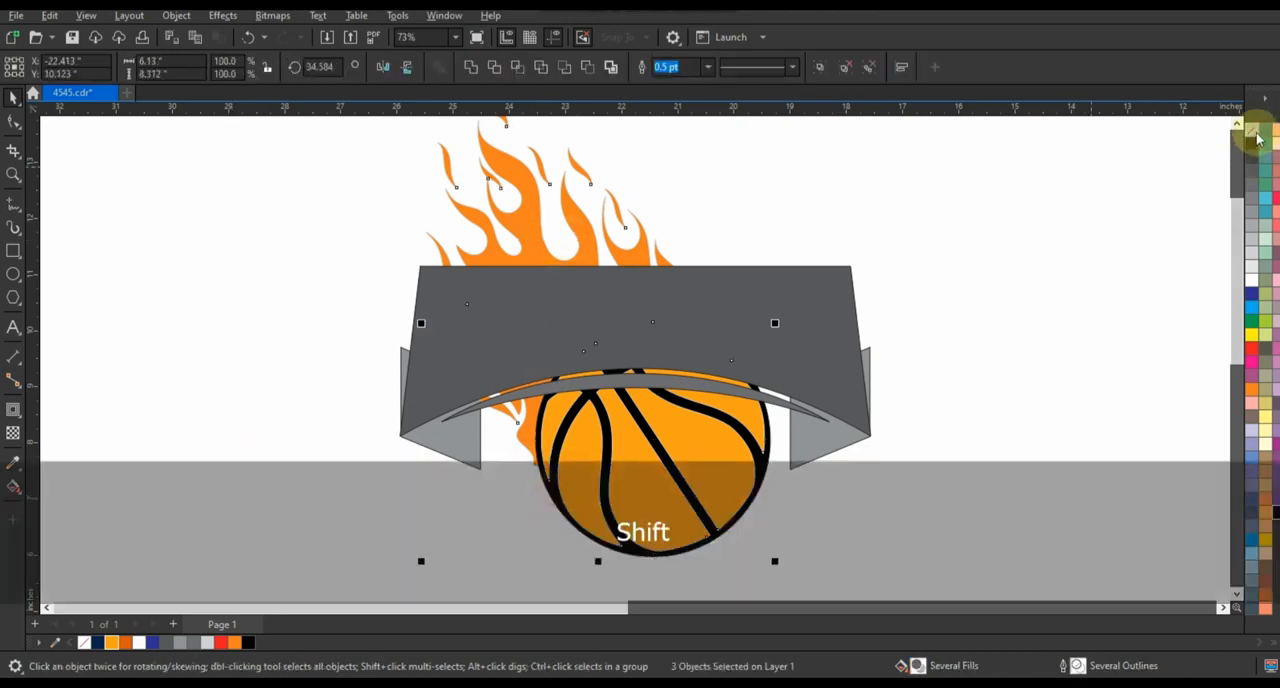
right_click(1254, 132)
left_click(1229, 141)
left_click(1068, 298)
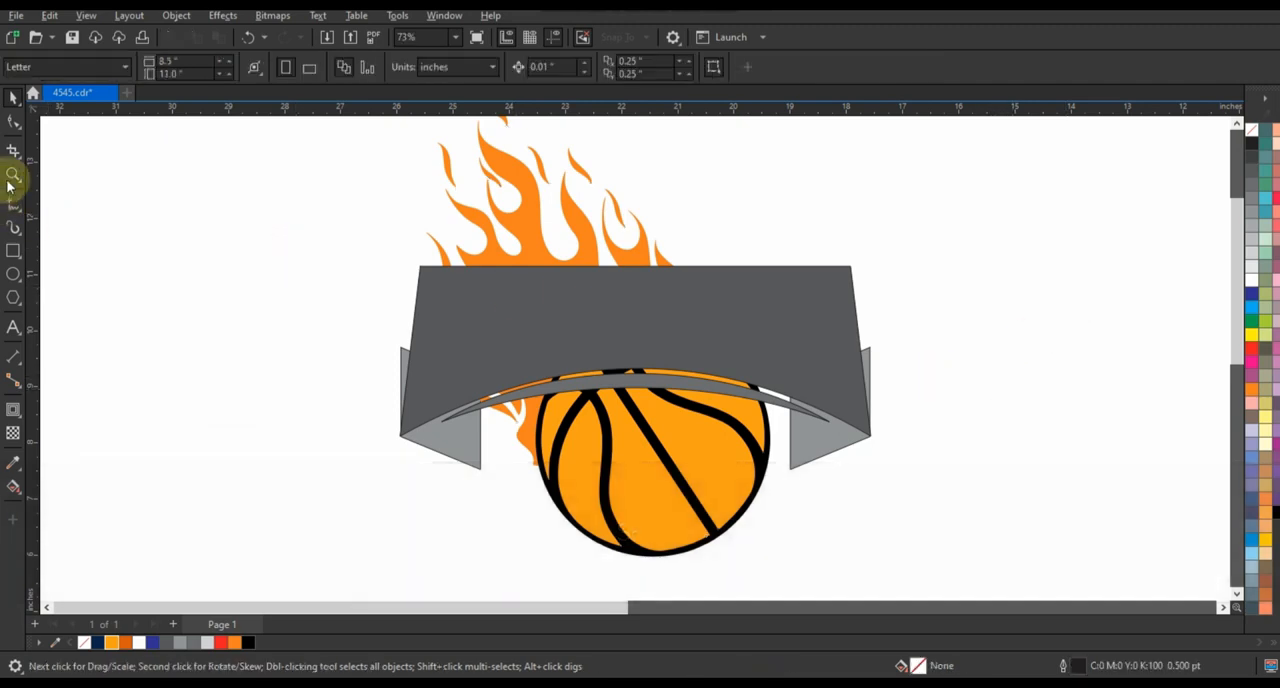
Mirror the basketball's panels horizontally and vertically, and fill them with the flame's orange
left_click(700, 449)
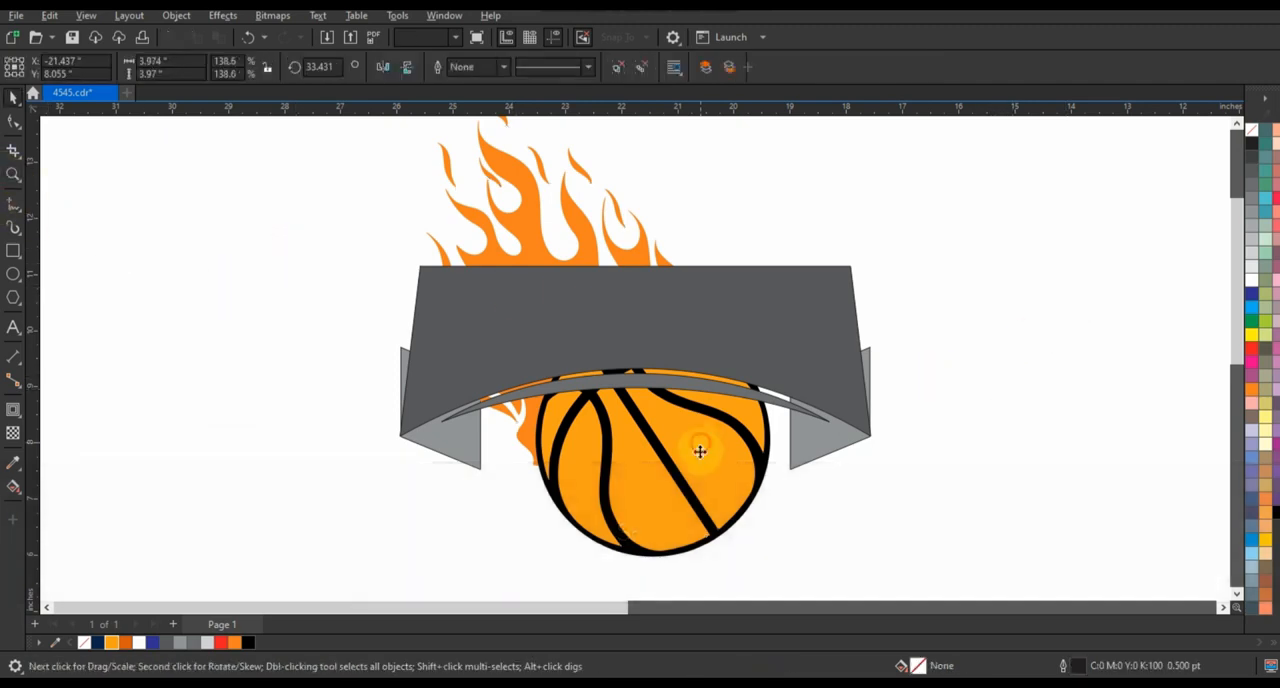
left_click(406, 69)
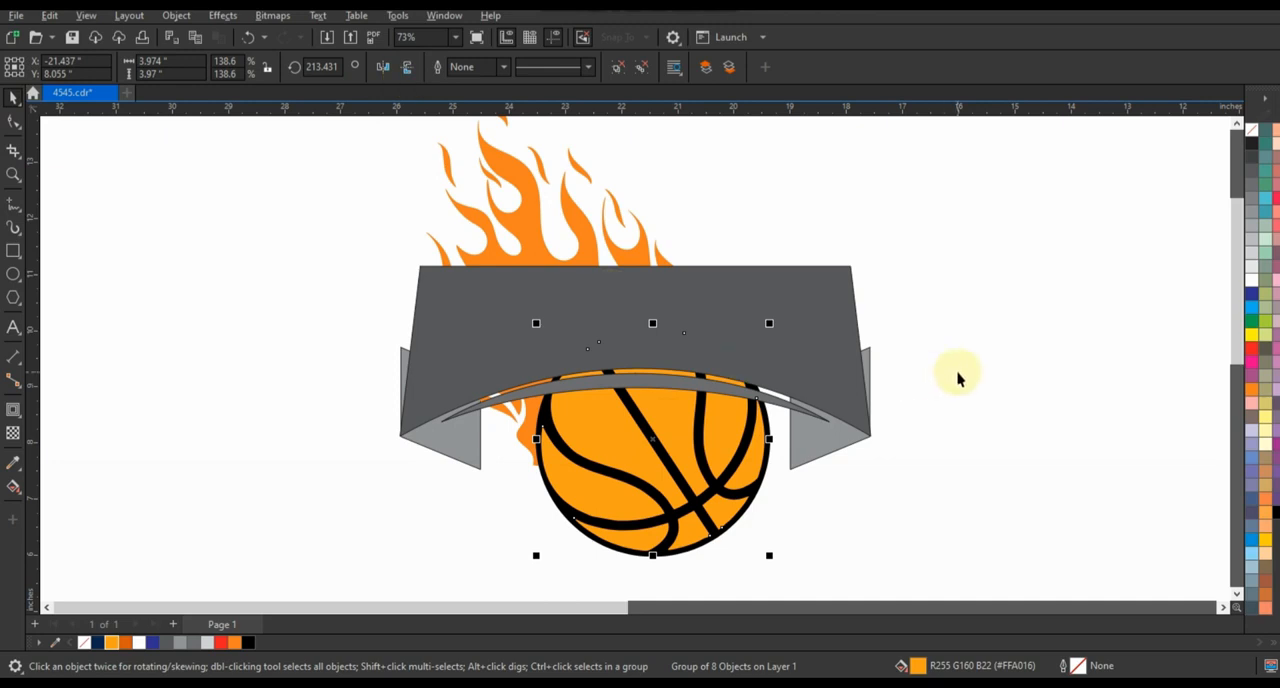
key("Escape")
Add a one-step inner contour of about 0.139 inches to the flame and break the contour apart
scroll(760, 434, "down", 2)
left_click(636, 316)
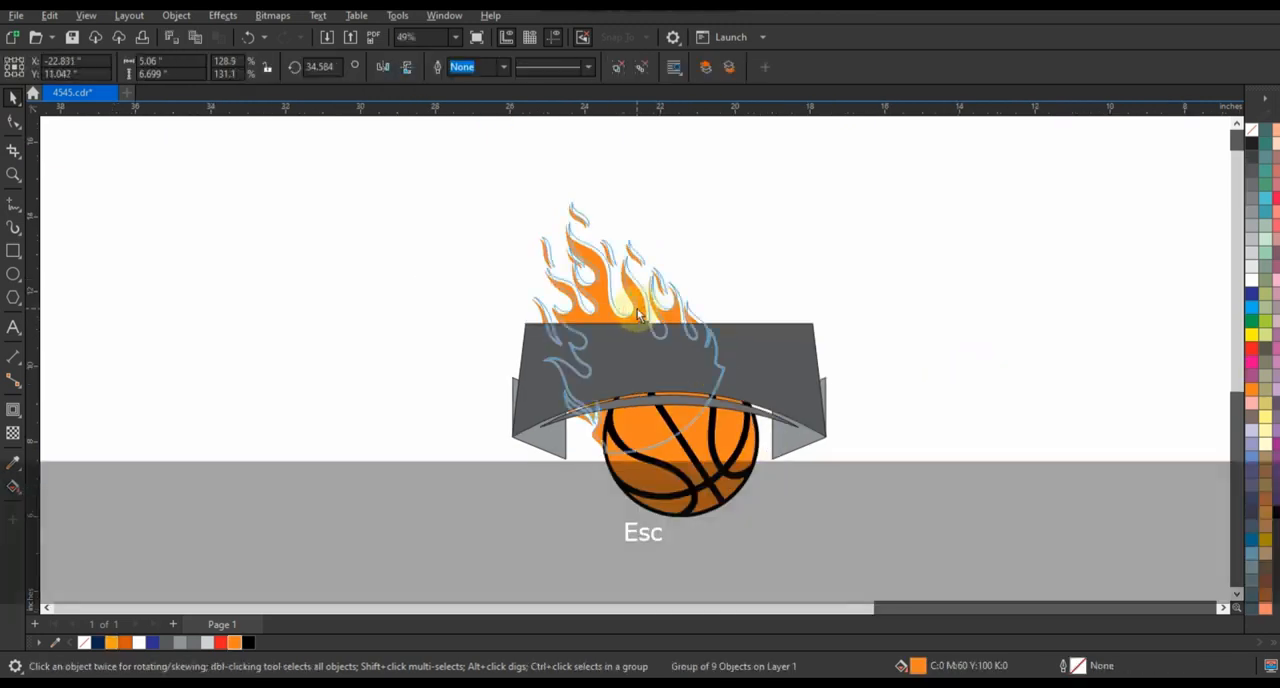
left_click(13, 409)
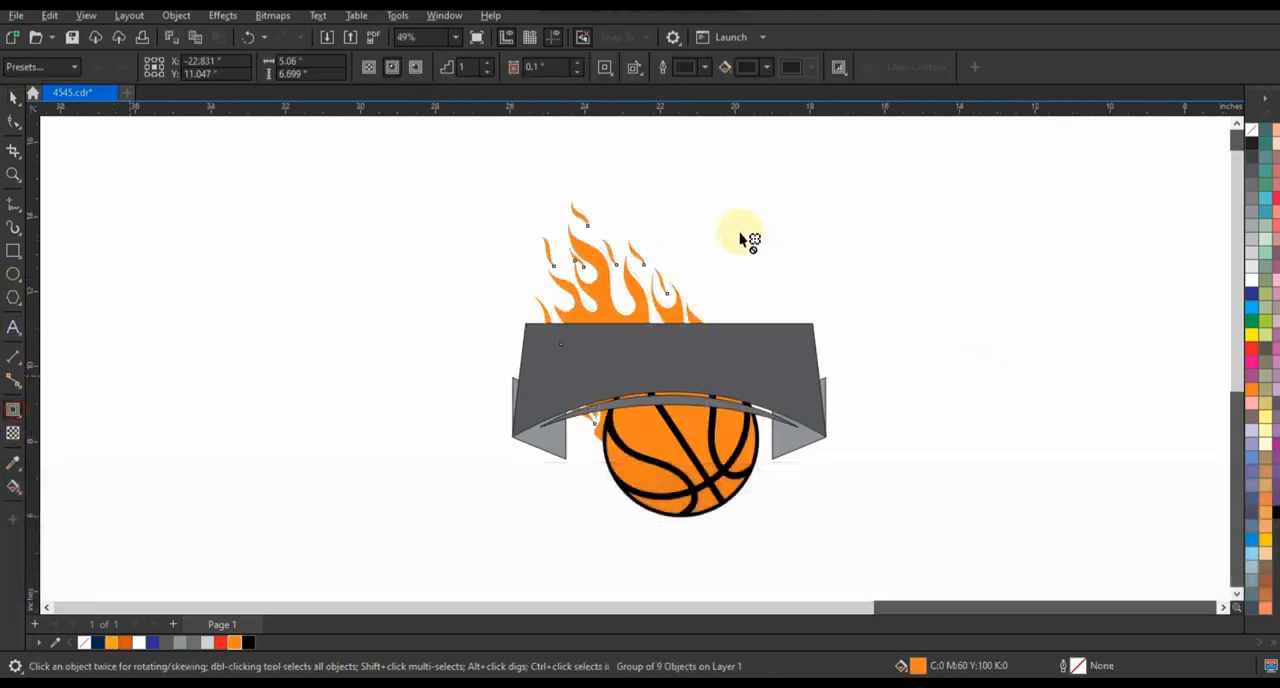
left_click_drag(643, 242, 667, 213)
left_click(13, 95)
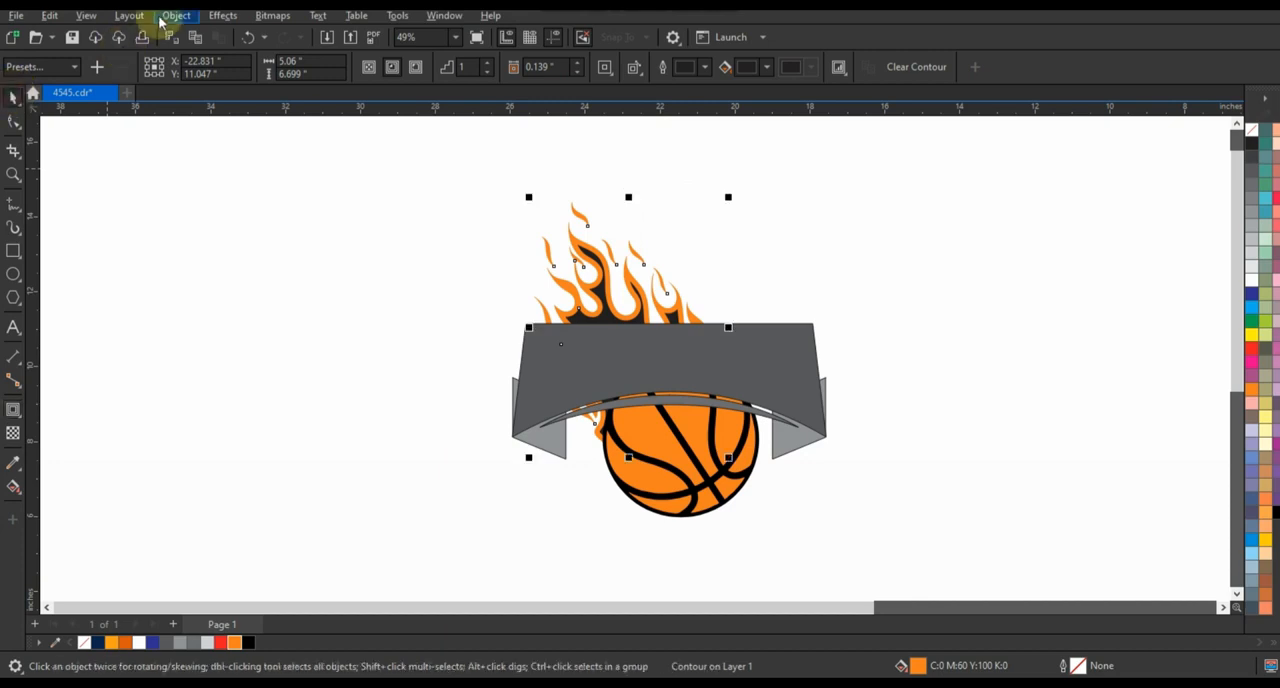
left_click(176, 15)
left_click(237, 387)
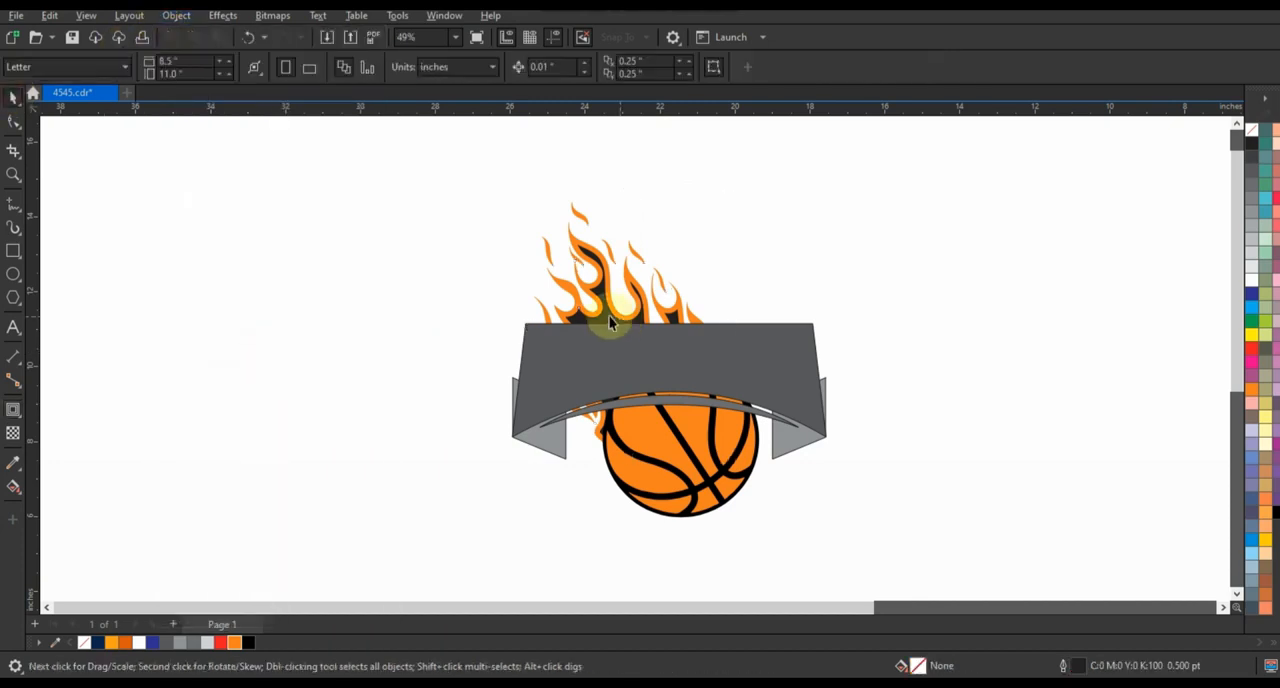
Fill the flame's inner contour with orange and tint it toward red
left_click(1254, 392)
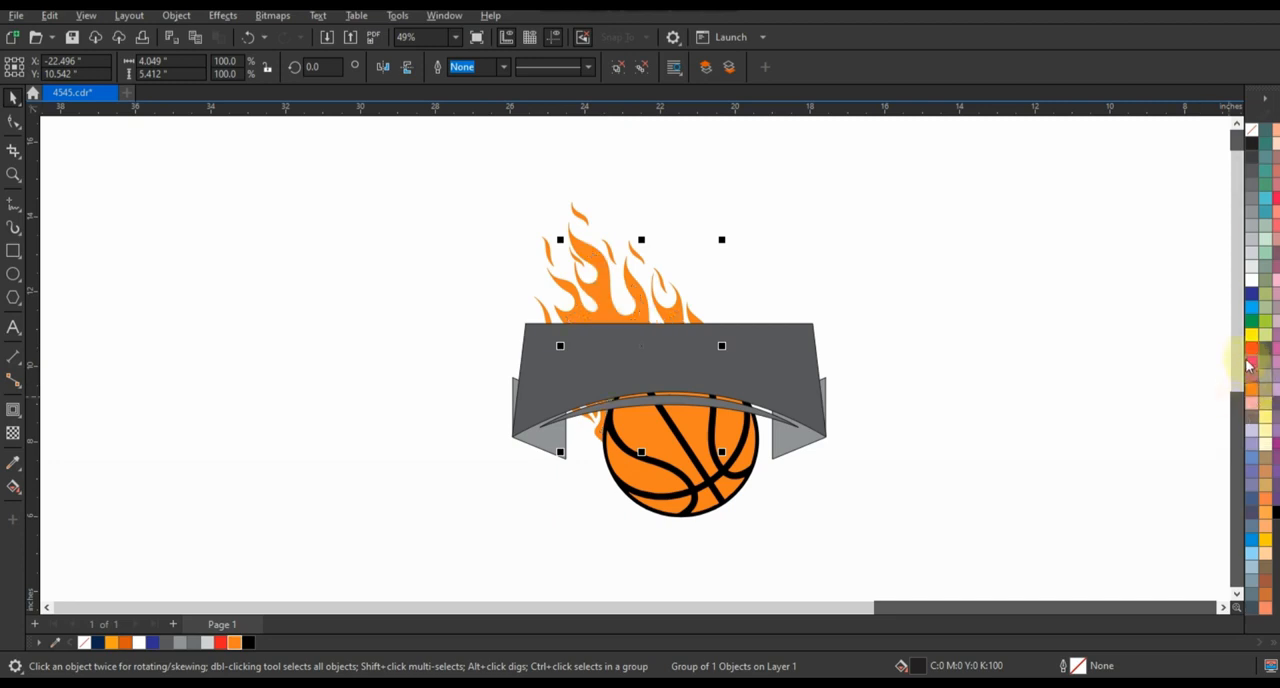
left_click(1249, 351, "ctrl")
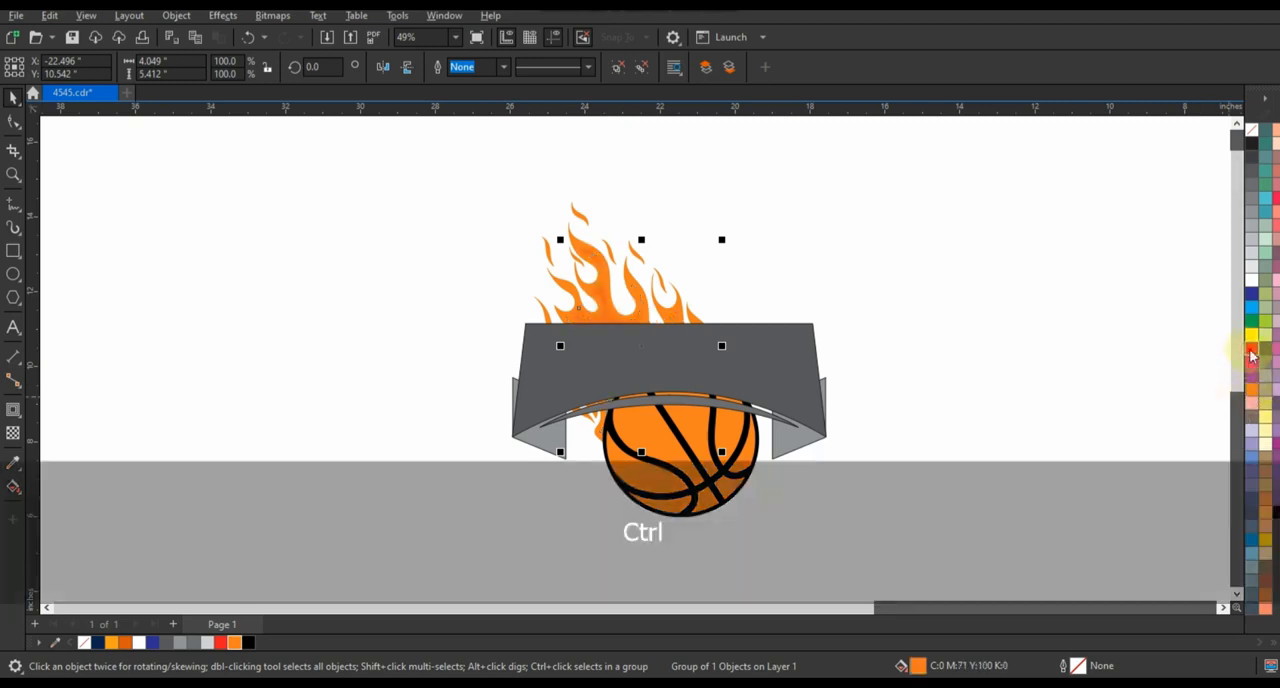
left_click(858, 298)
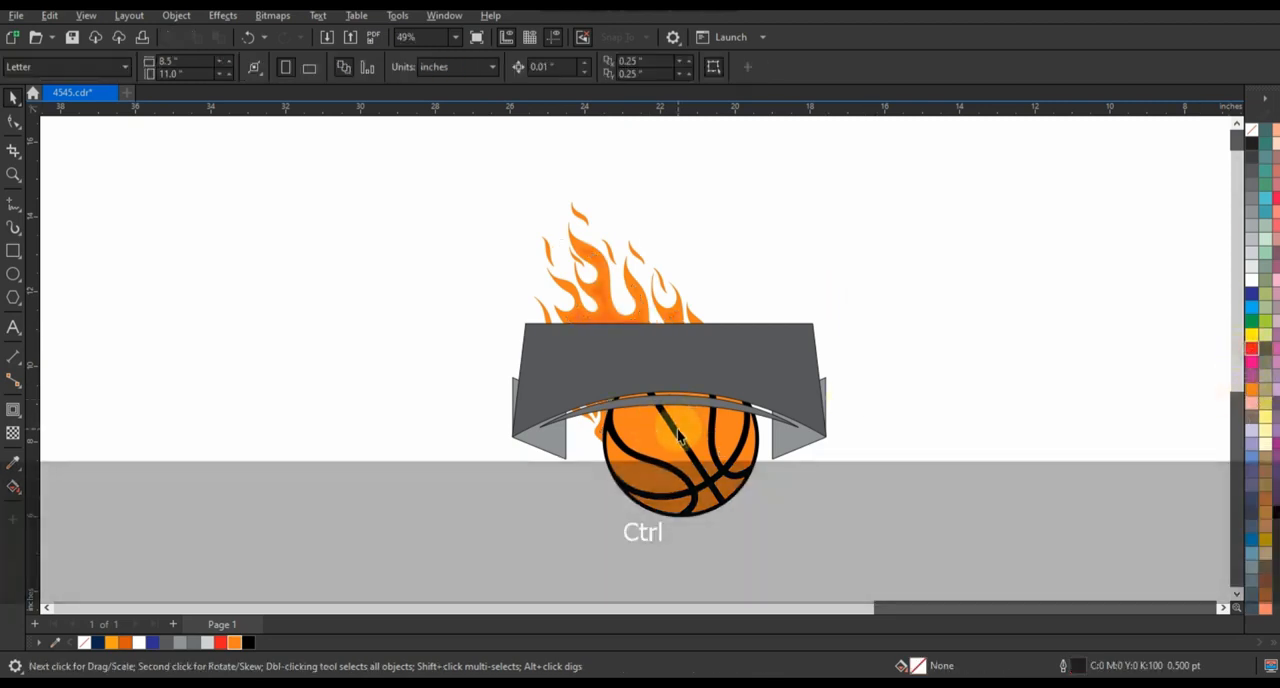
Add a one-step inner contour of about 0.117 inches to the basketball's panels and break the contour apart
left_click(678, 435)
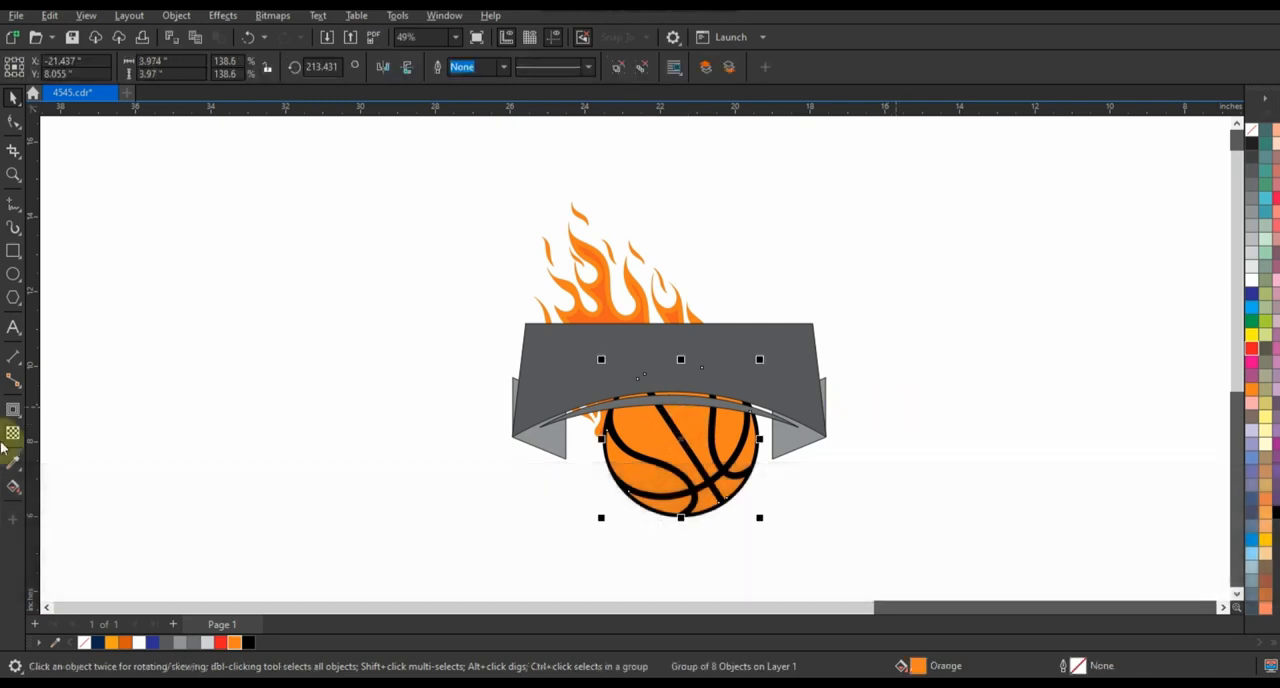
left_click(13, 412)
left_click_drag(713, 443, 765, 433)
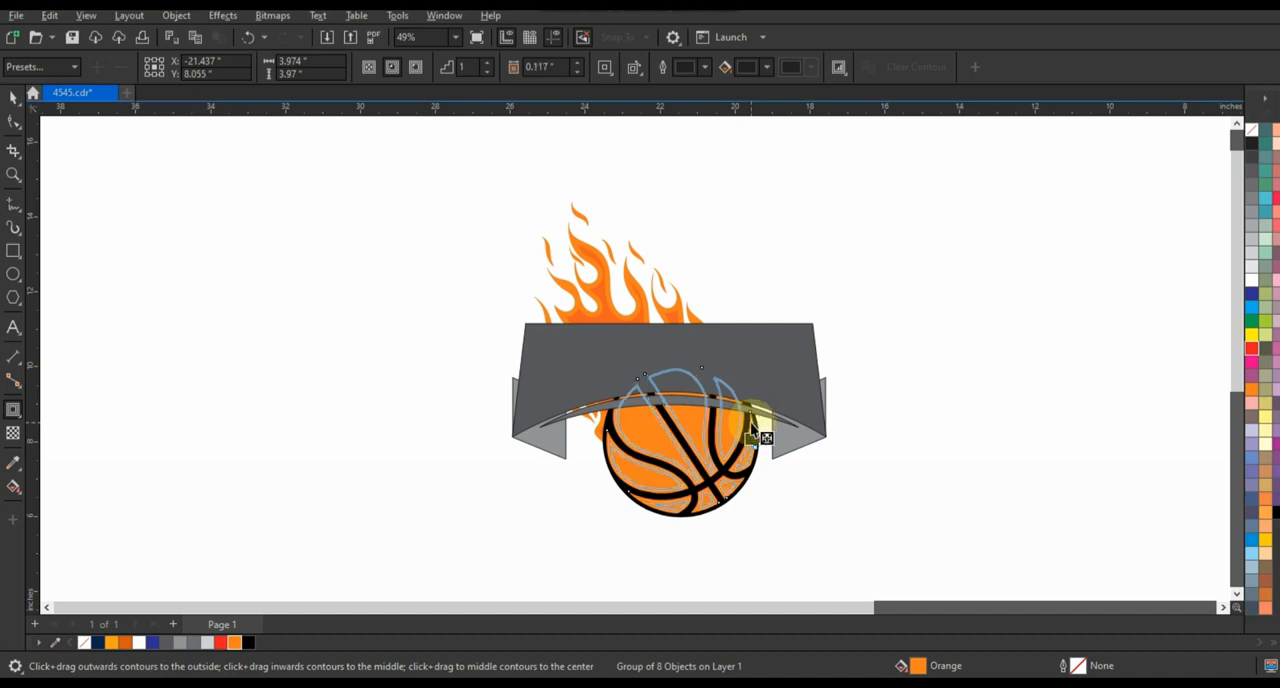
left_click_drag(752, 428, 752, 428)
left_click(13, 97)
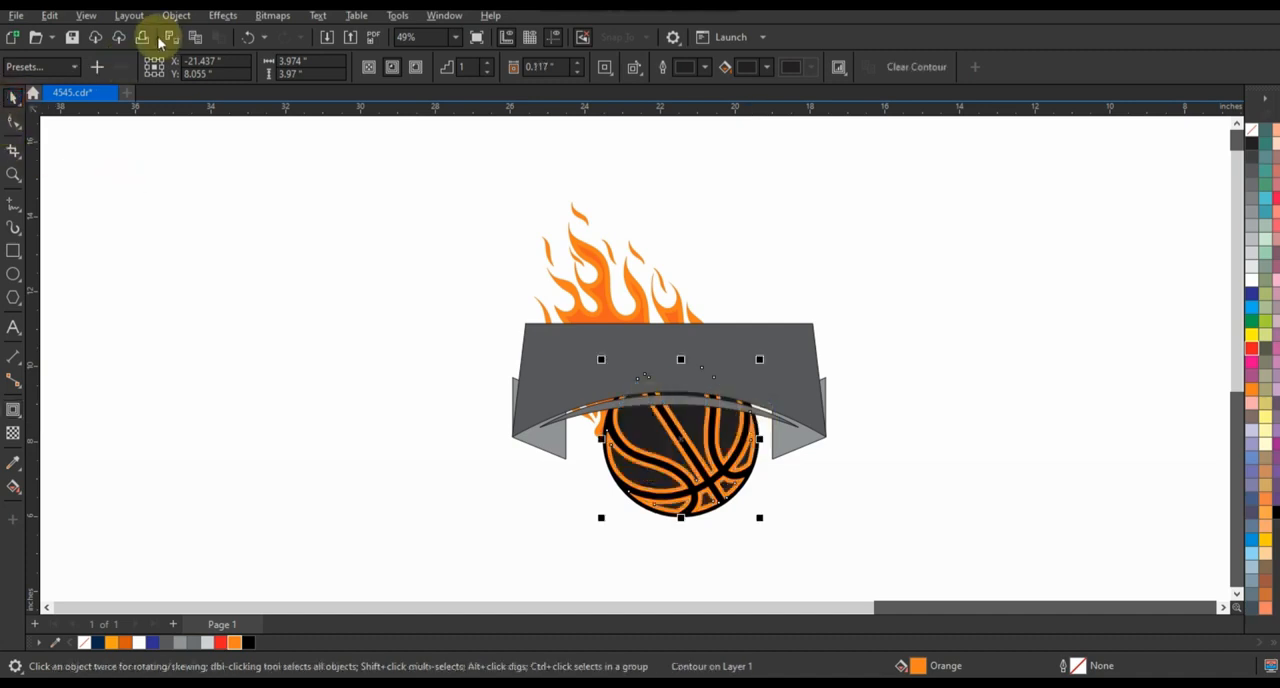
left_click(214, 385)
left_click(211, 365)
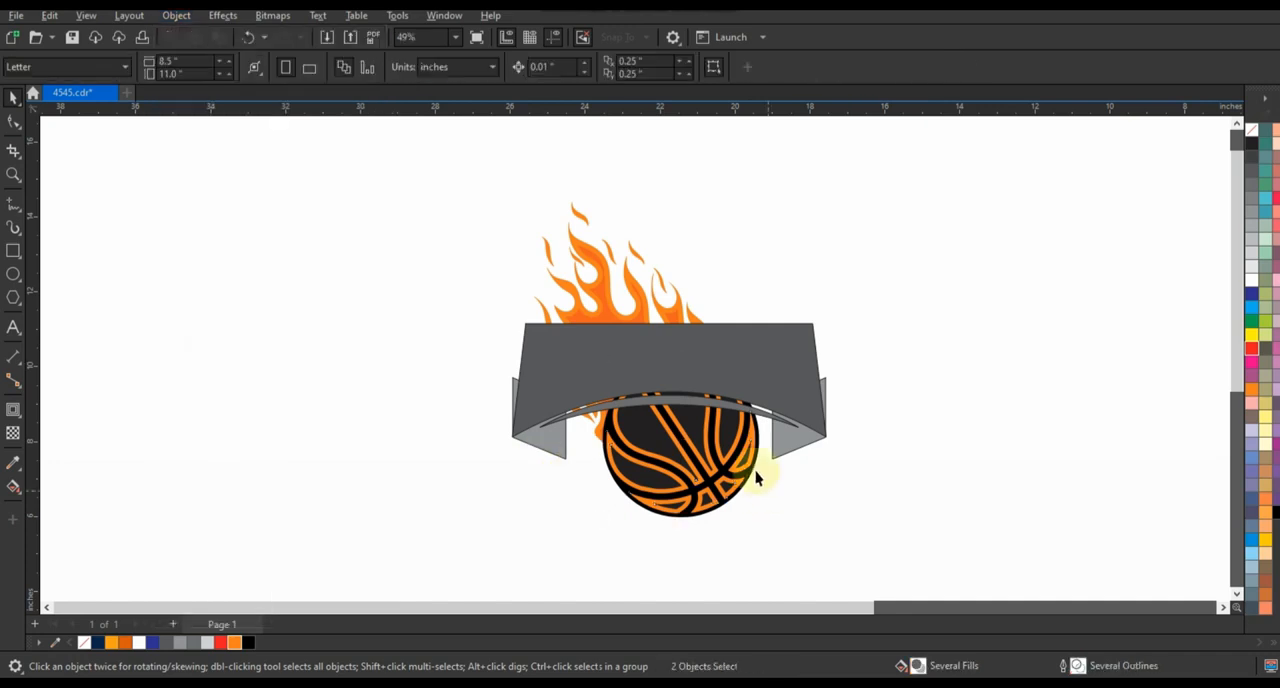
Tint the basketball's outer panels toward red and fill their inner contour with orange
left_click(757, 443)
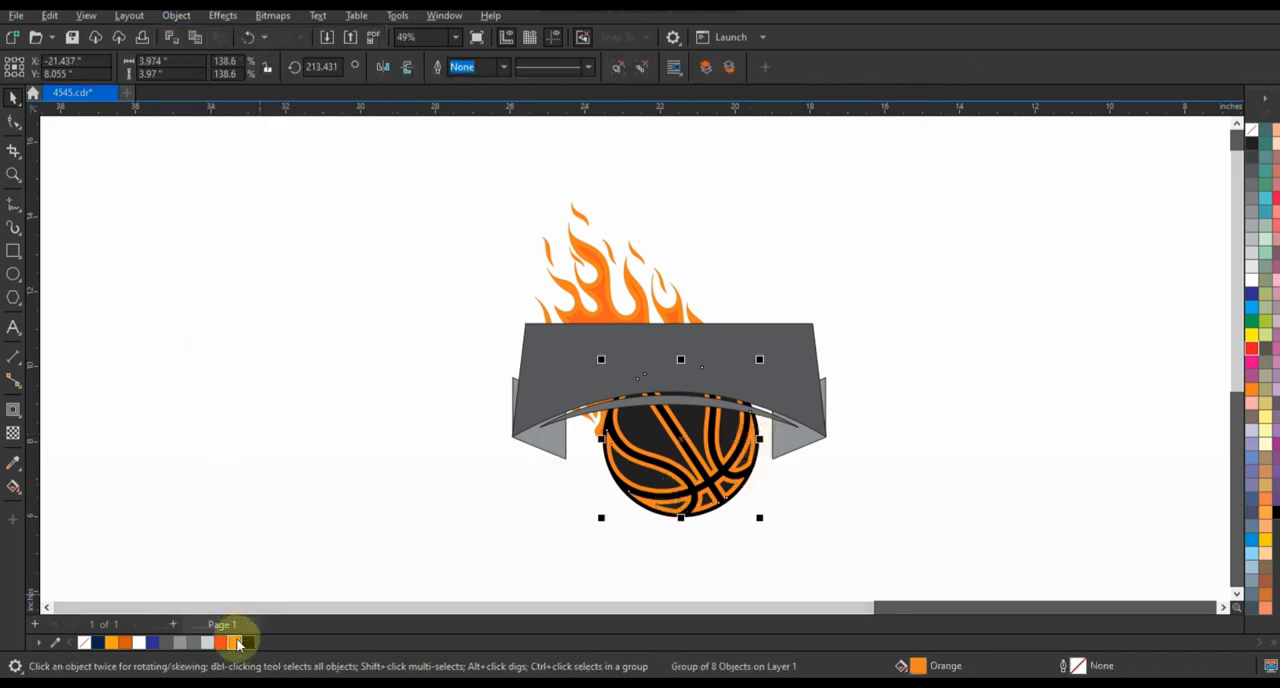
key("ctrl")
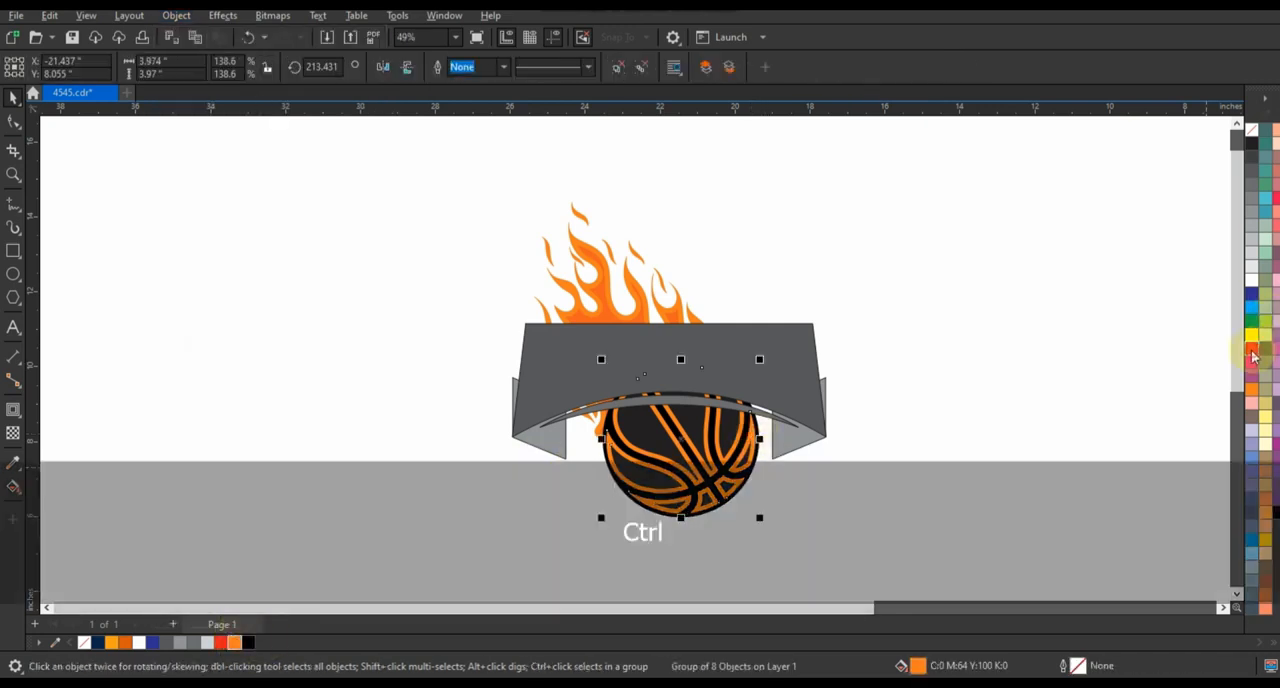
left_click_drag(1253, 355, 733, 425)
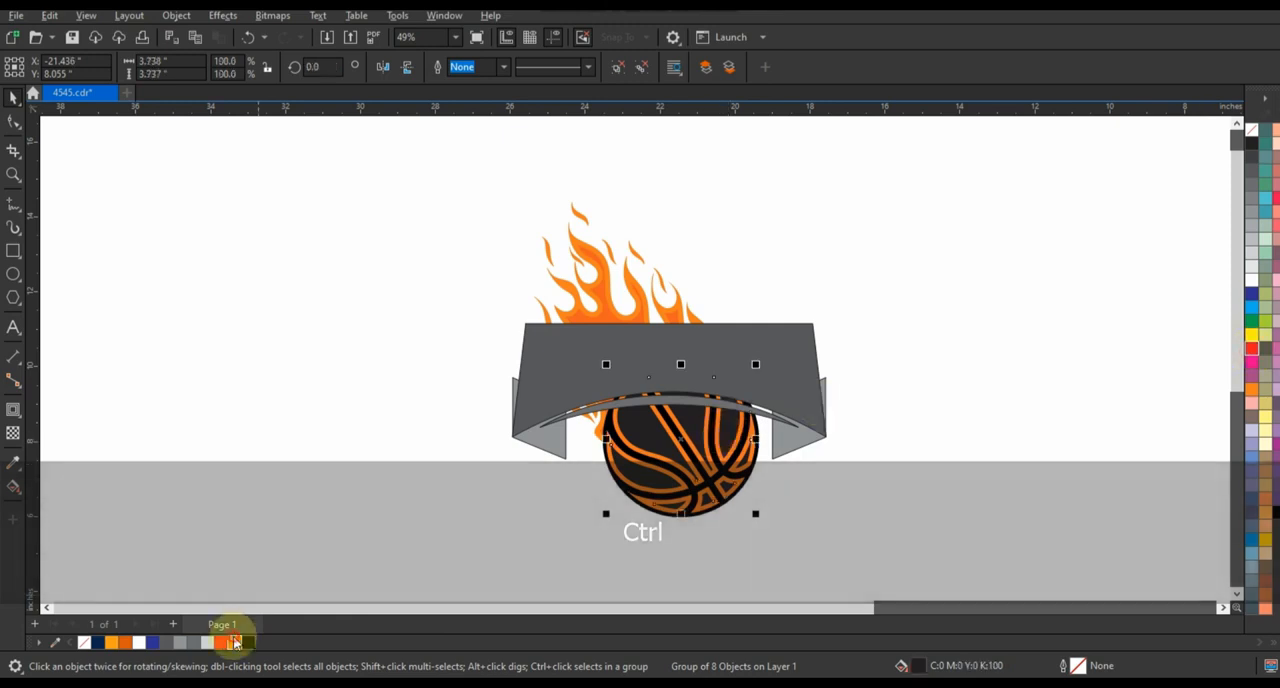
left_click(235, 642)
left_click(340, 485)
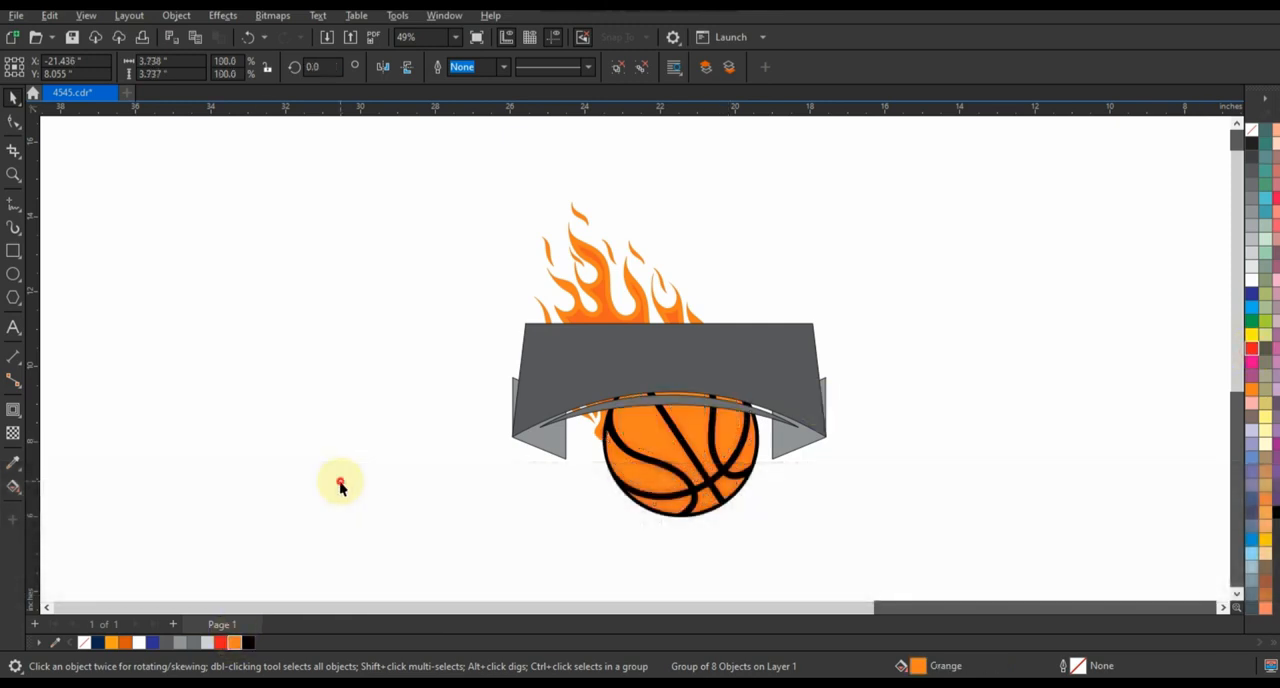
Fill the banner's dark grey front panel with black
left_click(595, 380)
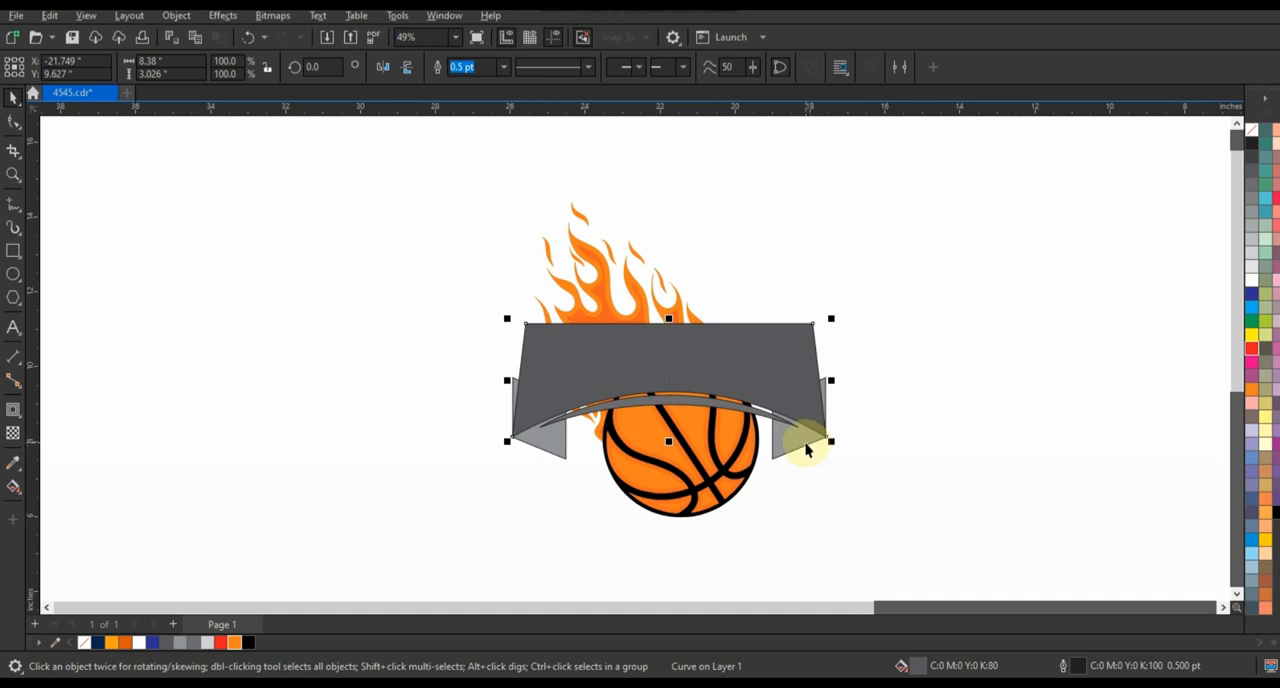
left_click(1274, 512)
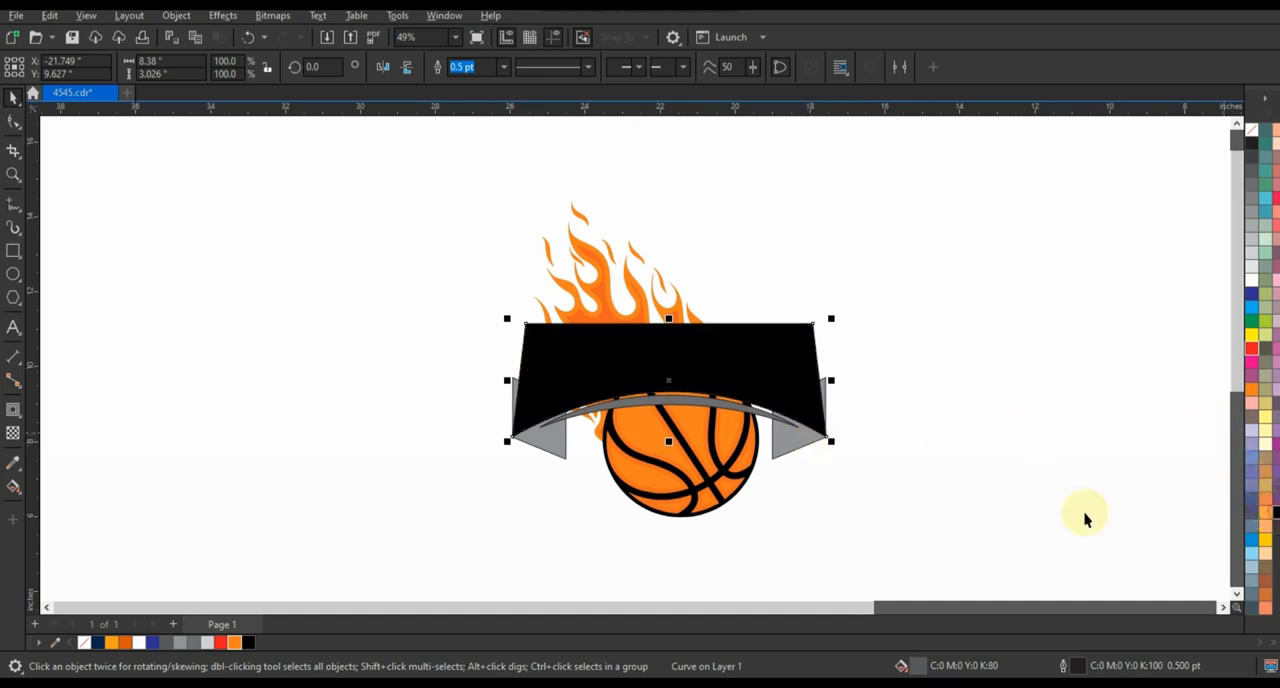
left_click(795, 455)
left_click(910, 440)
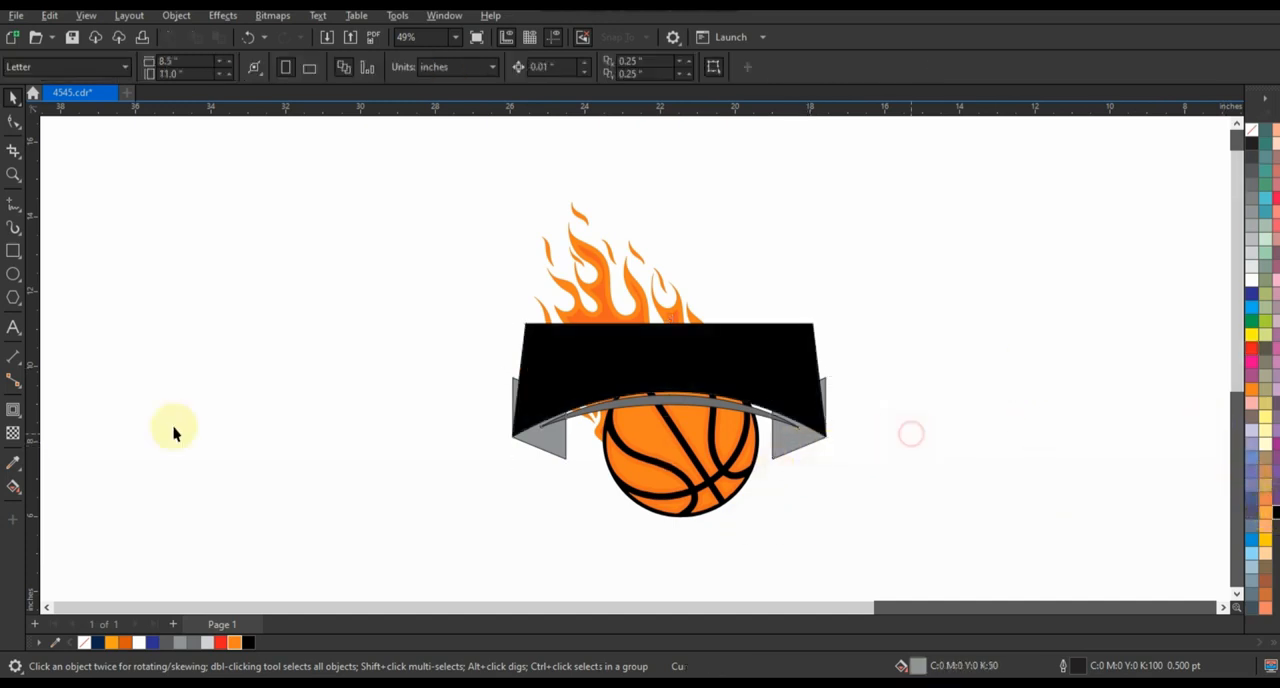
Create separate shapes from the banner's two lower fold areas with Smart Fill and delete the original back piece
left_click_drag(20, 498, 60, 503)
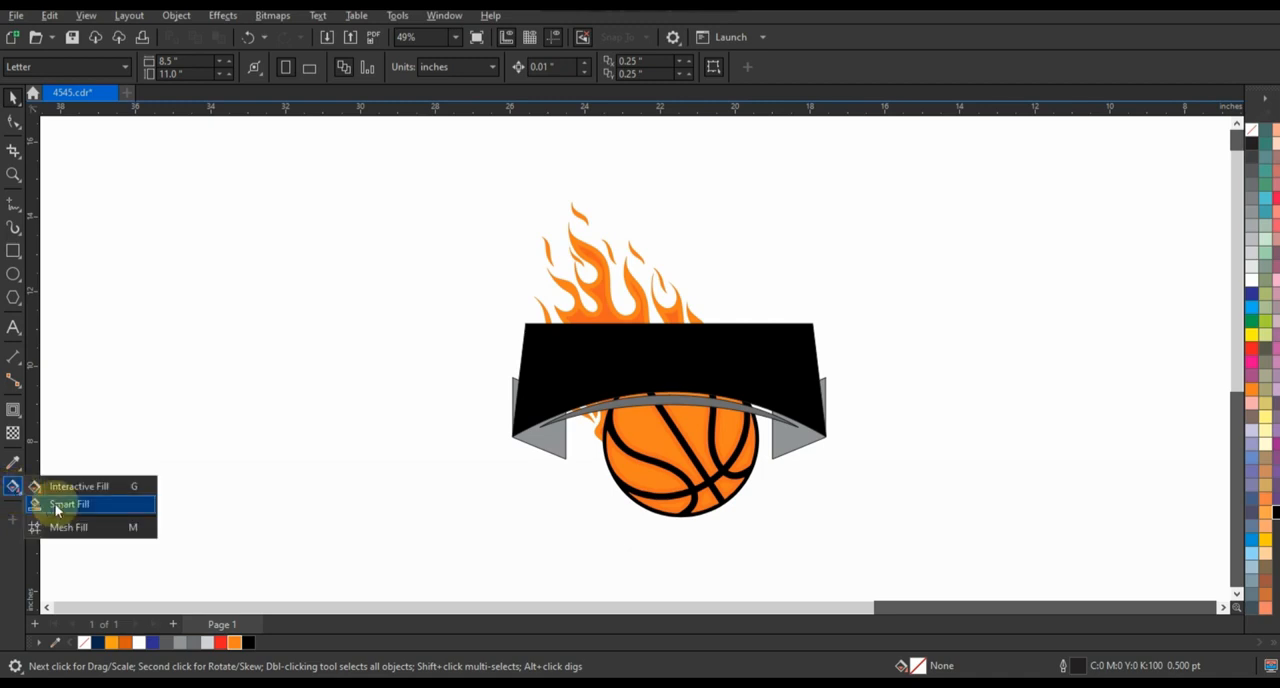
left_click(548, 438)
left_click(805, 444)
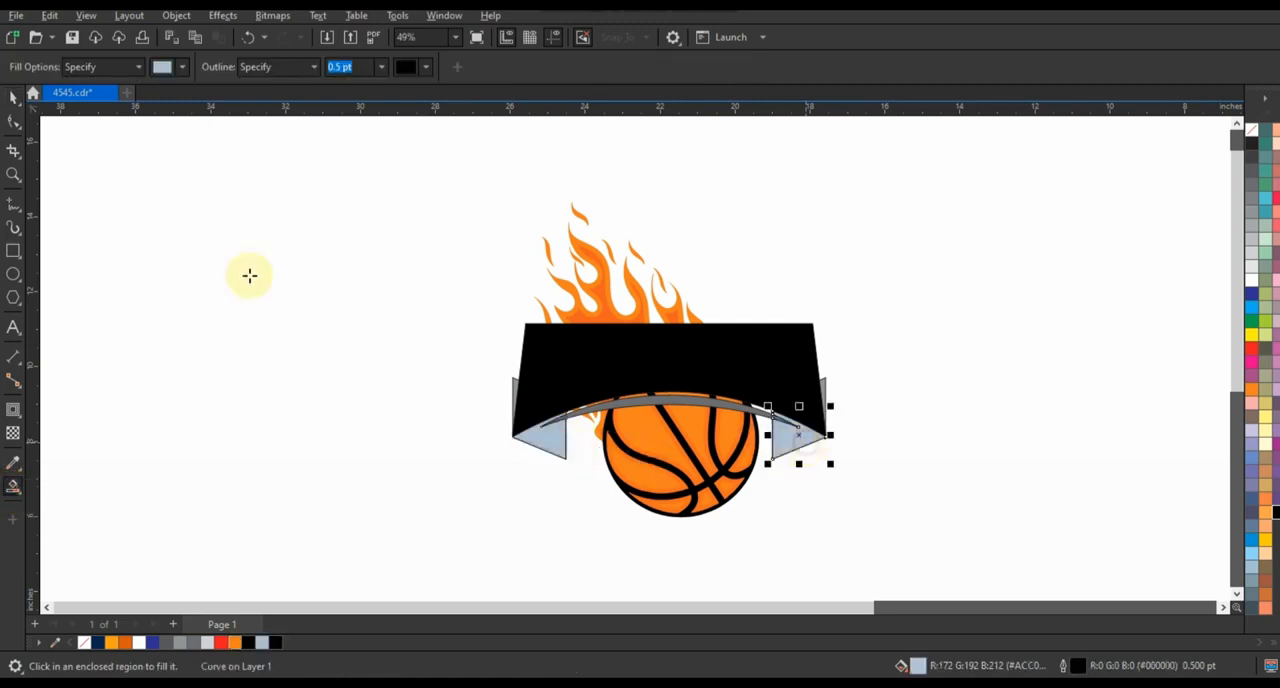
key("space")
left_click(516, 392)
key("Delete")
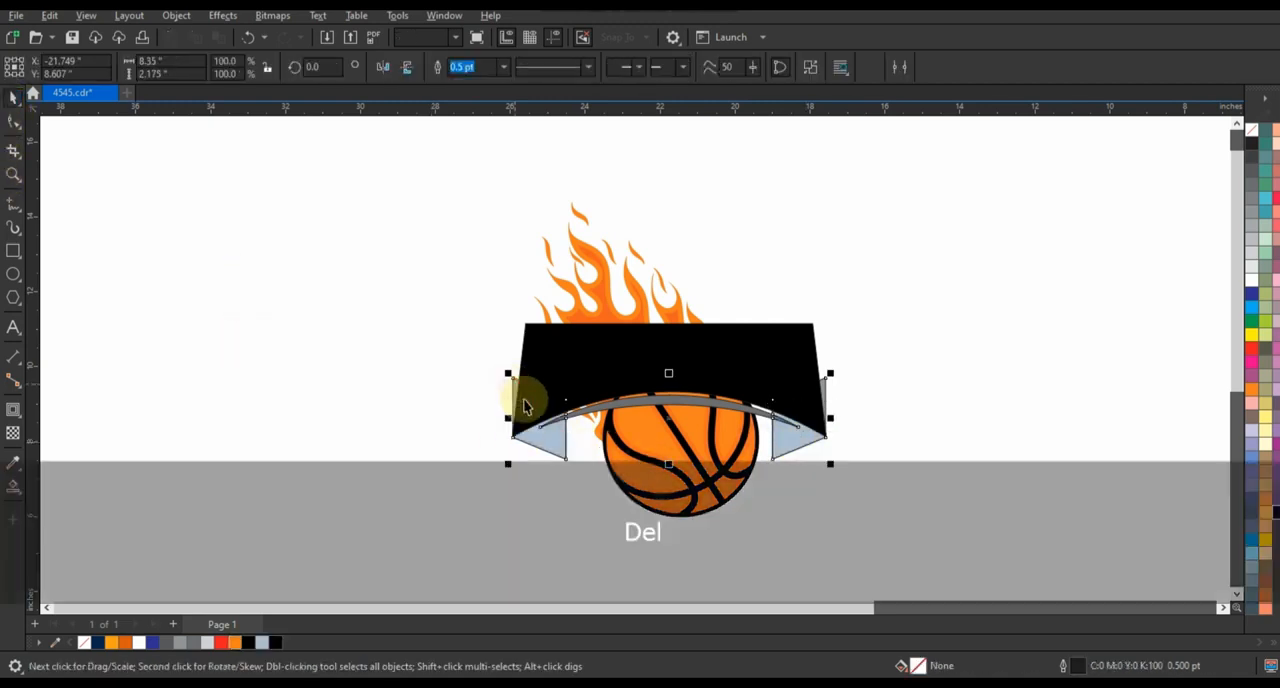
Fill both banner folds with black and the arched strip above the basketball with white
left_click(785, 425)
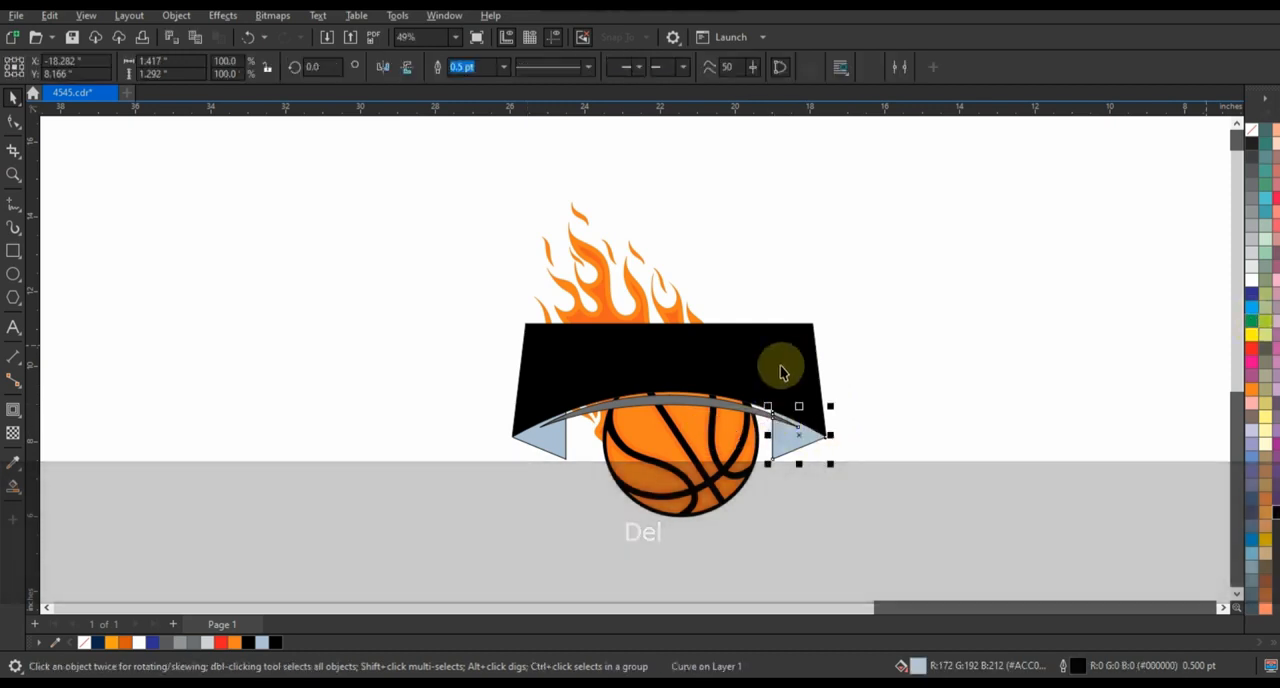
left_click(543, 447, "shift")
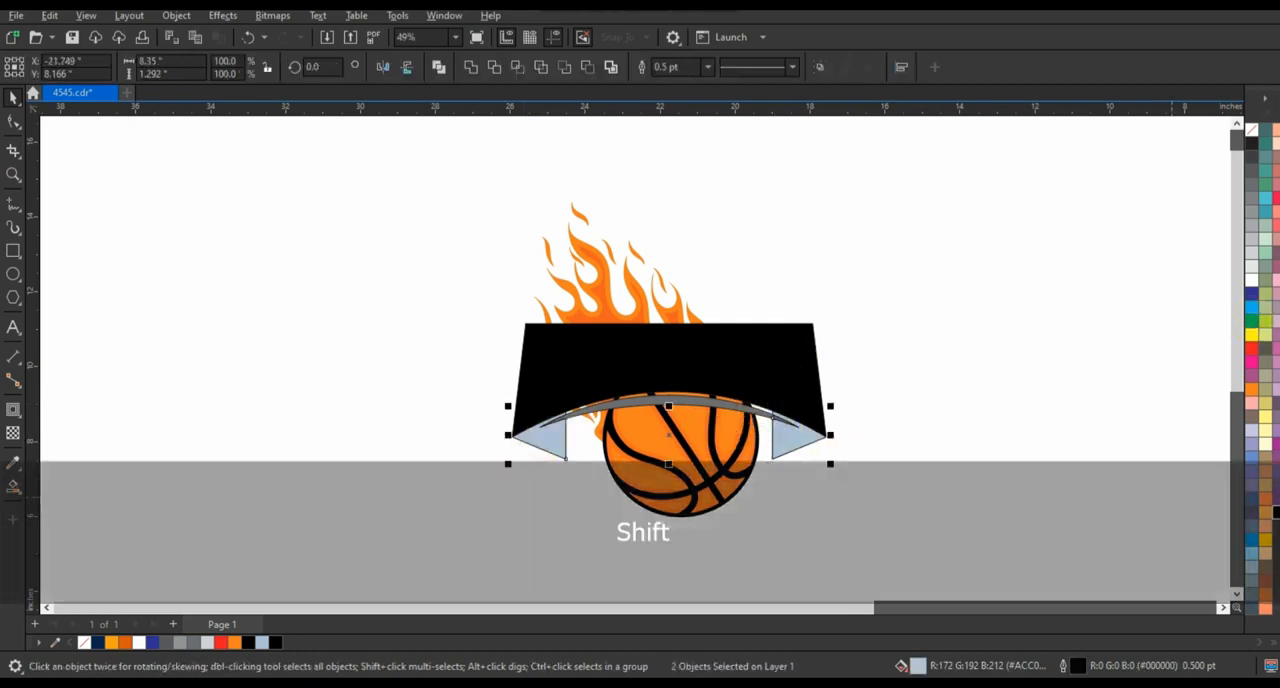
left_click(1276, 512)
left_click(1049, 437)
left_click(659, 403)
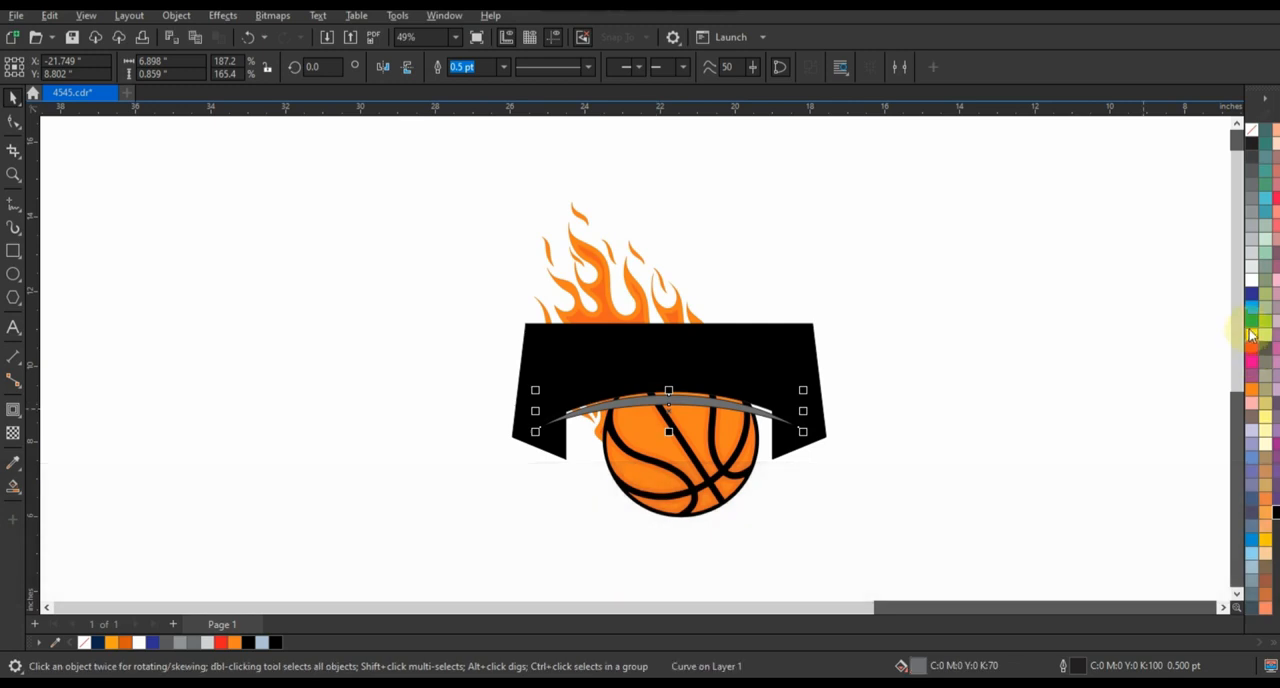
left_click(1250, 286)
left_click(271, 337)
Add the text FIREBALLERS beside the logo and set its font to American Captain
left_click(13, 327)
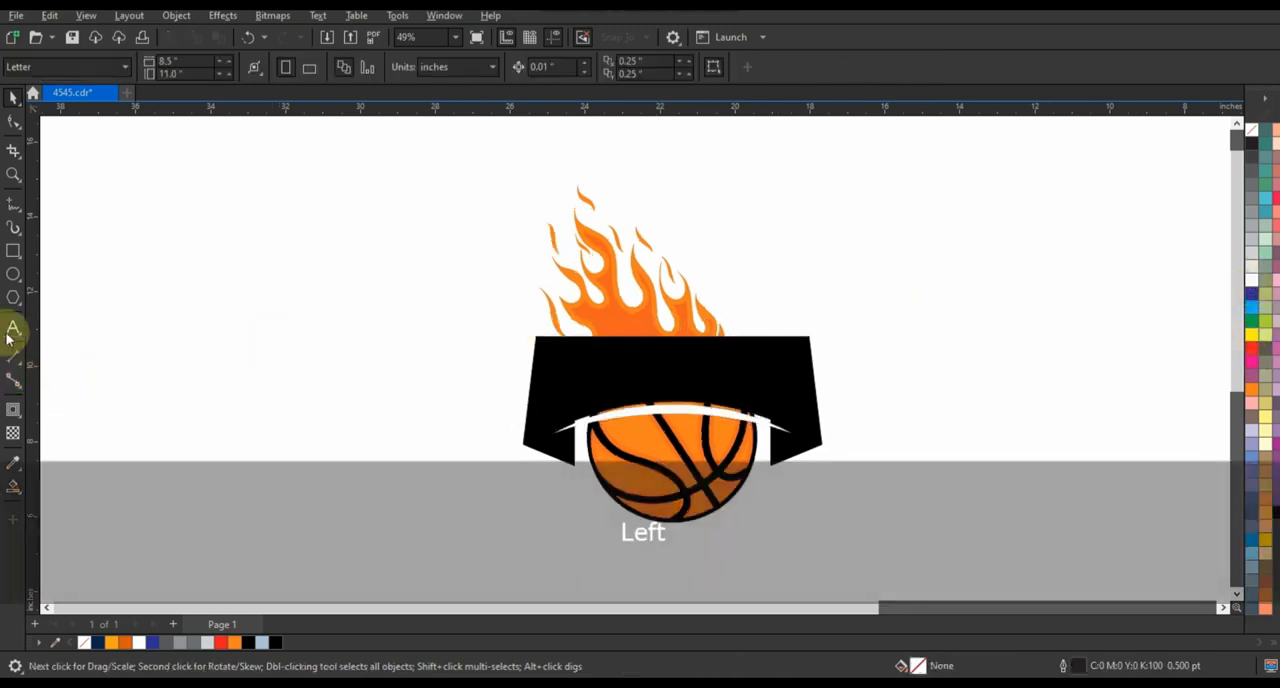
left_click(108, 341)
type("FIREBALLERS")
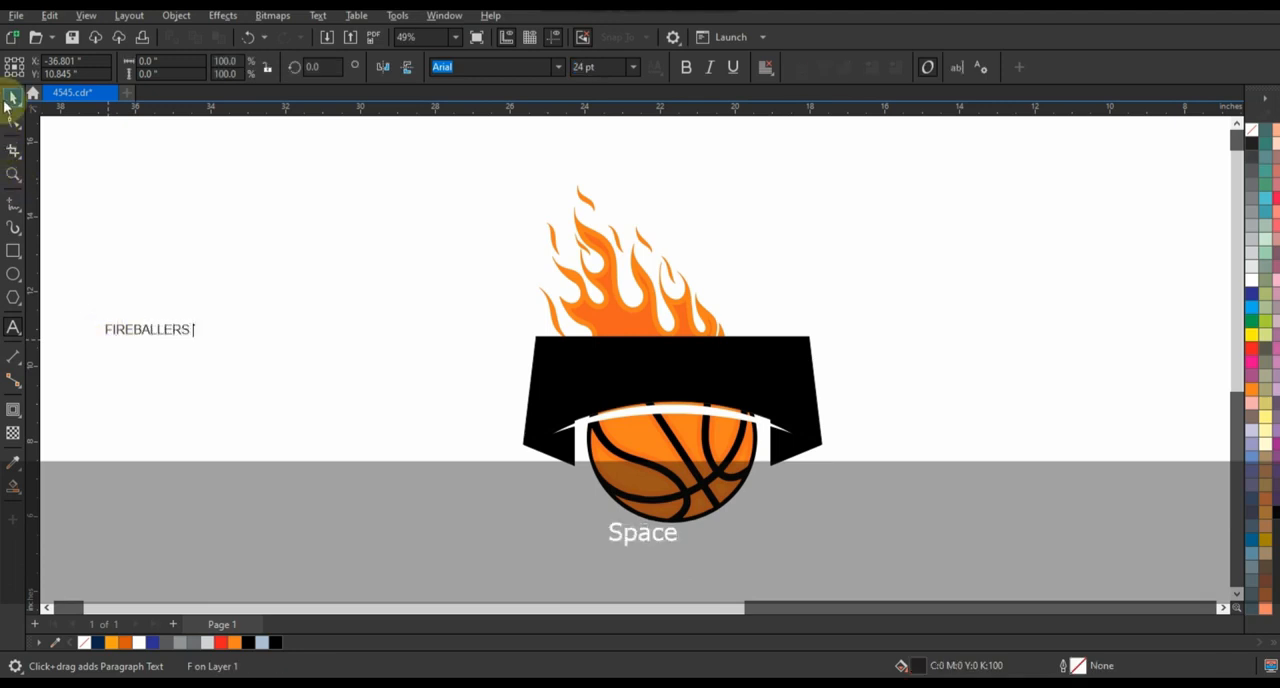
left_click(12, 97)
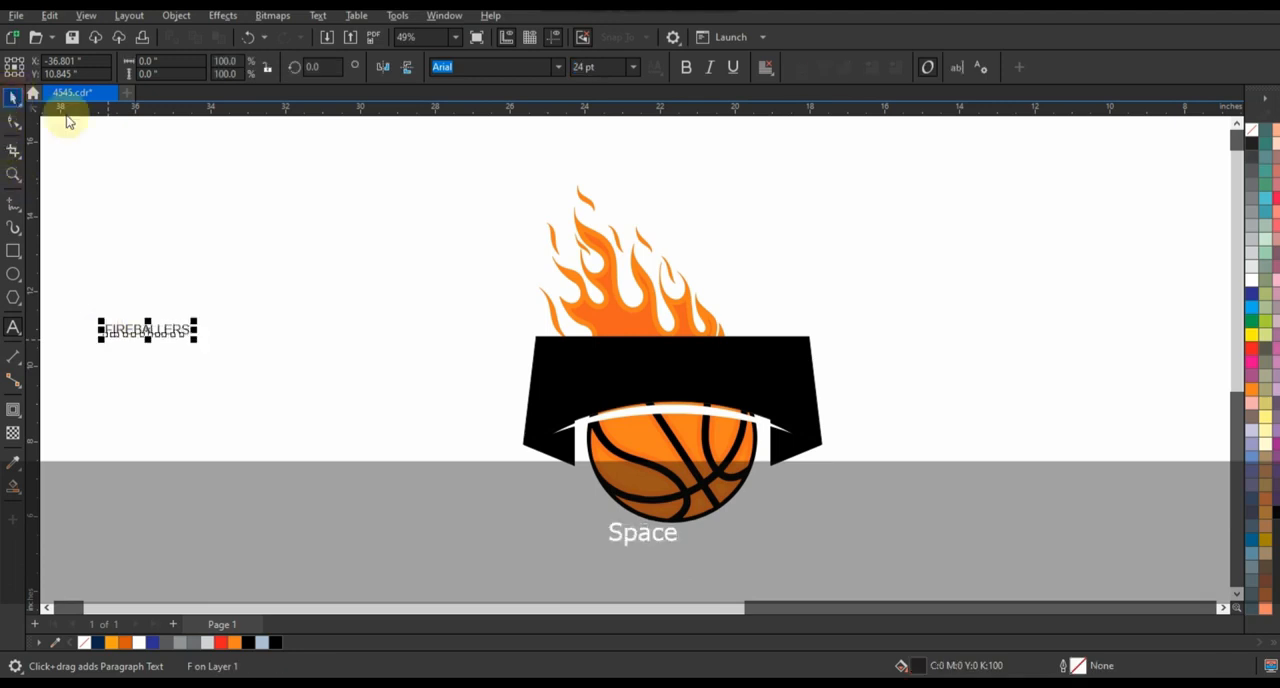
left_click(559, 66)
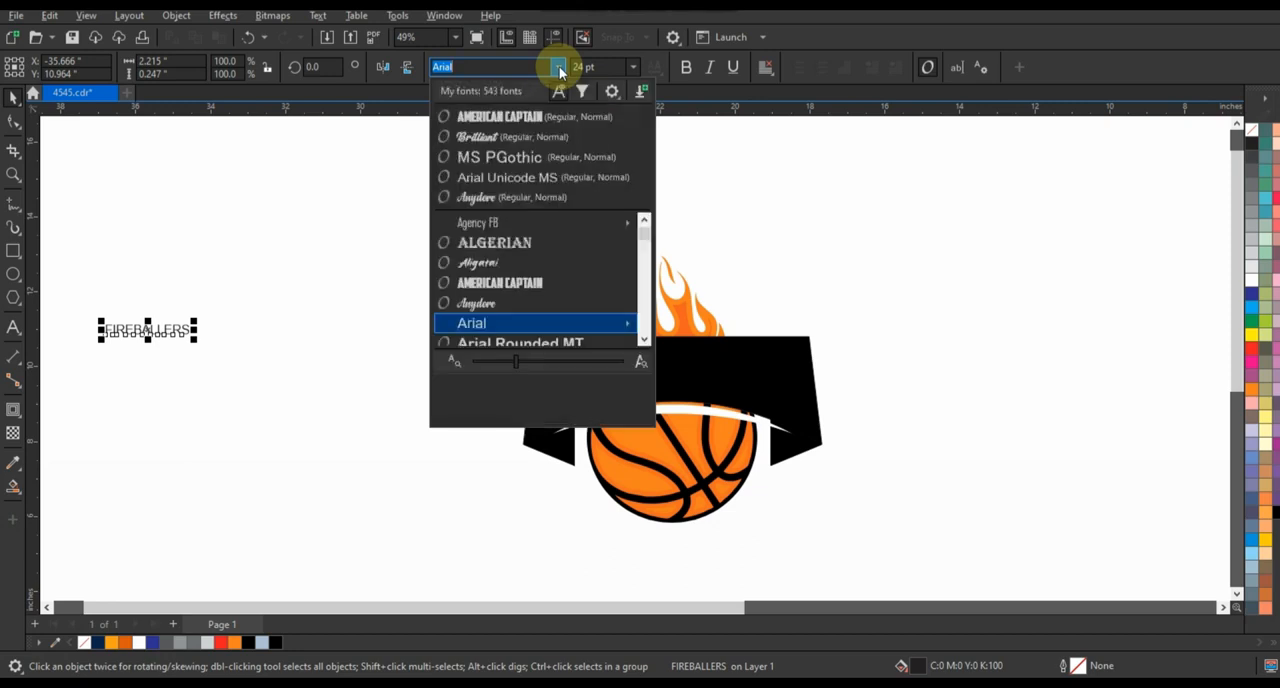
left_click(531, 119)
Place the FIREBALLERS text on the banner, fill it with white and enlarge it to about 6.9 inches wide
left_click_drag(162, 340, 293, 391)
left_click_drag(221, 349, 663, 373)
left_click(1251, 285)
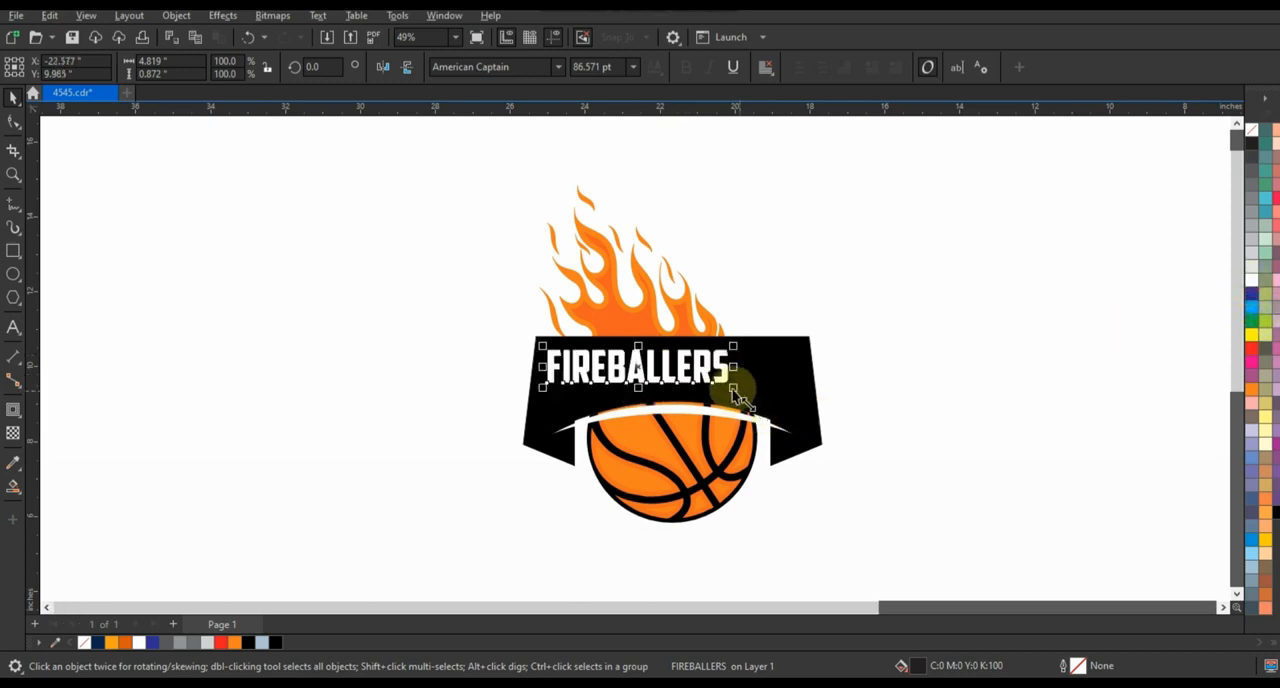
left_click_drag(740, 397, 800, 408)
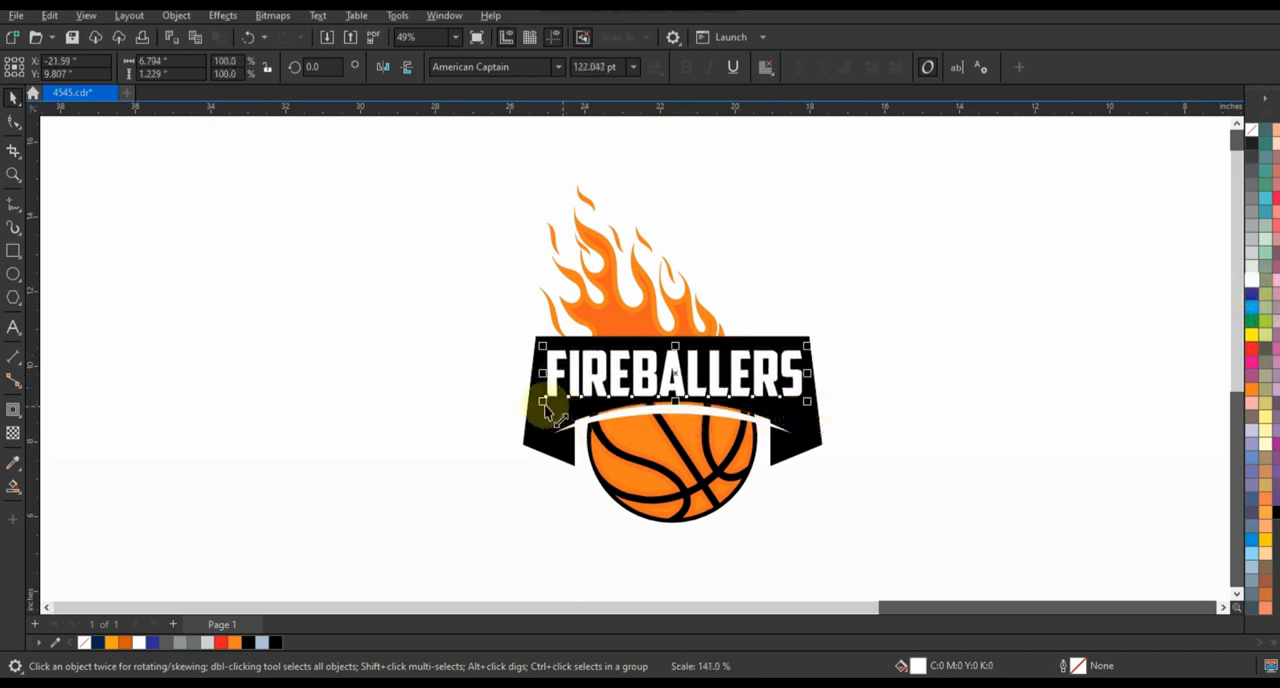
left_click_drag(539, 411, 531, 402)
Convert the FIREBALLERS text to curves and center it horizontally on the banner
key("ctrl+q")
left_click(649, 348, "shift")
key("c")
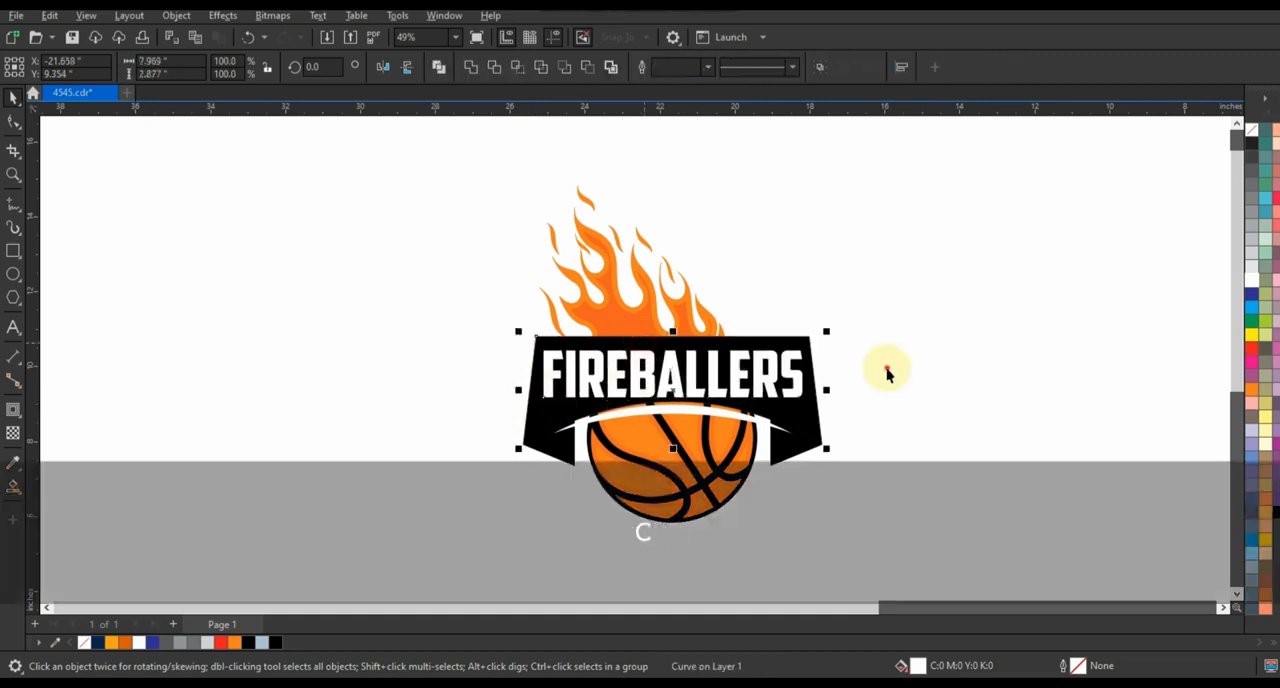
left_click(888, 370)
Apply an envelope to the lettering, delete its mid-side nodes and convert its edges to straight lines
left_click(722, 400)
left_click(722, 400)
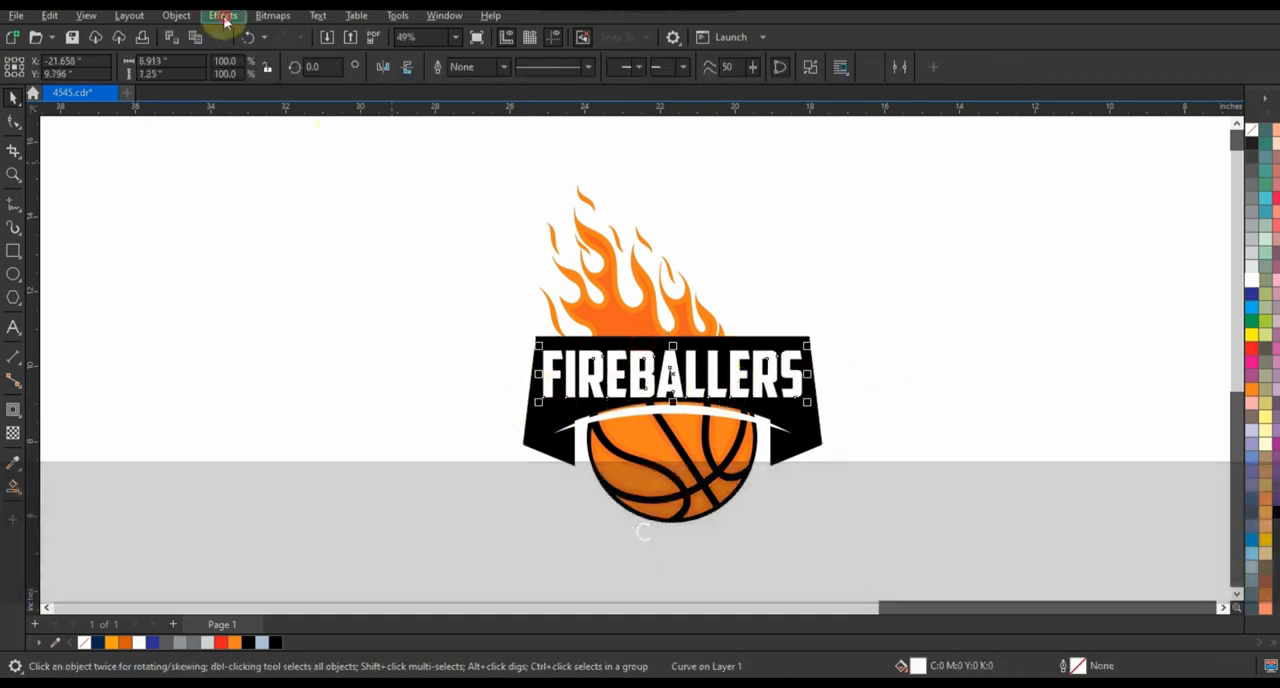
left_click(222, 15)
left_click(471, 214)
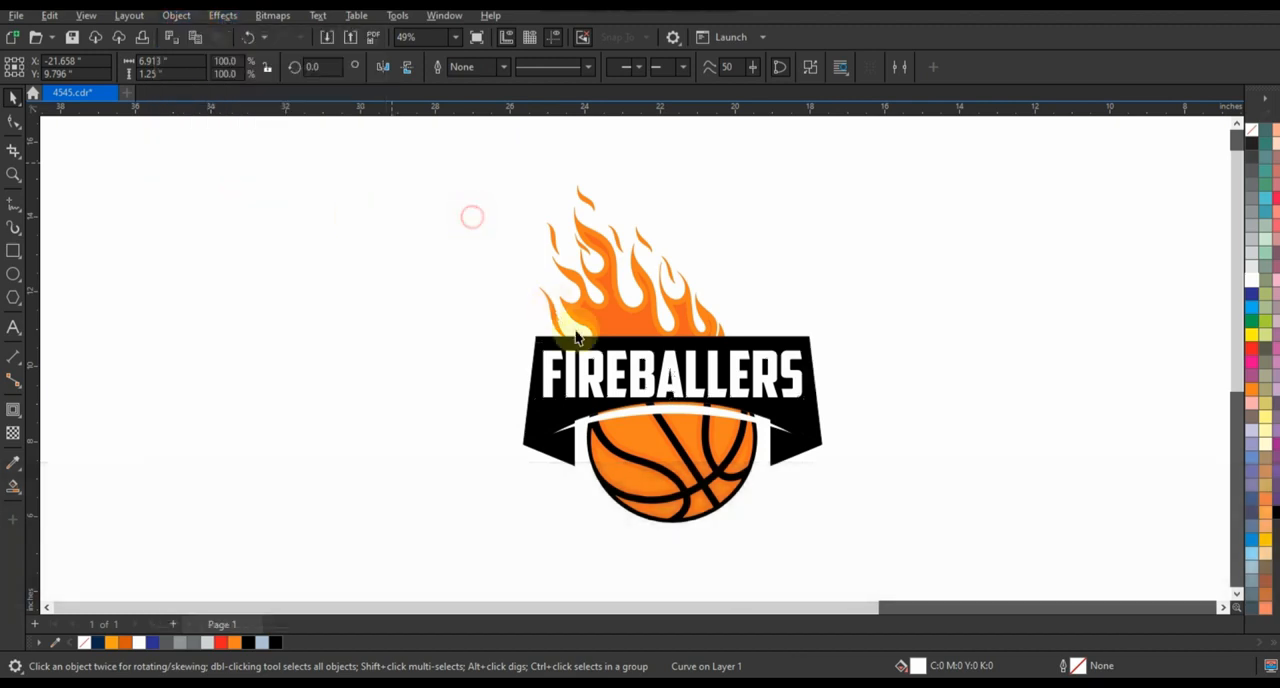
left_click(20, 418)
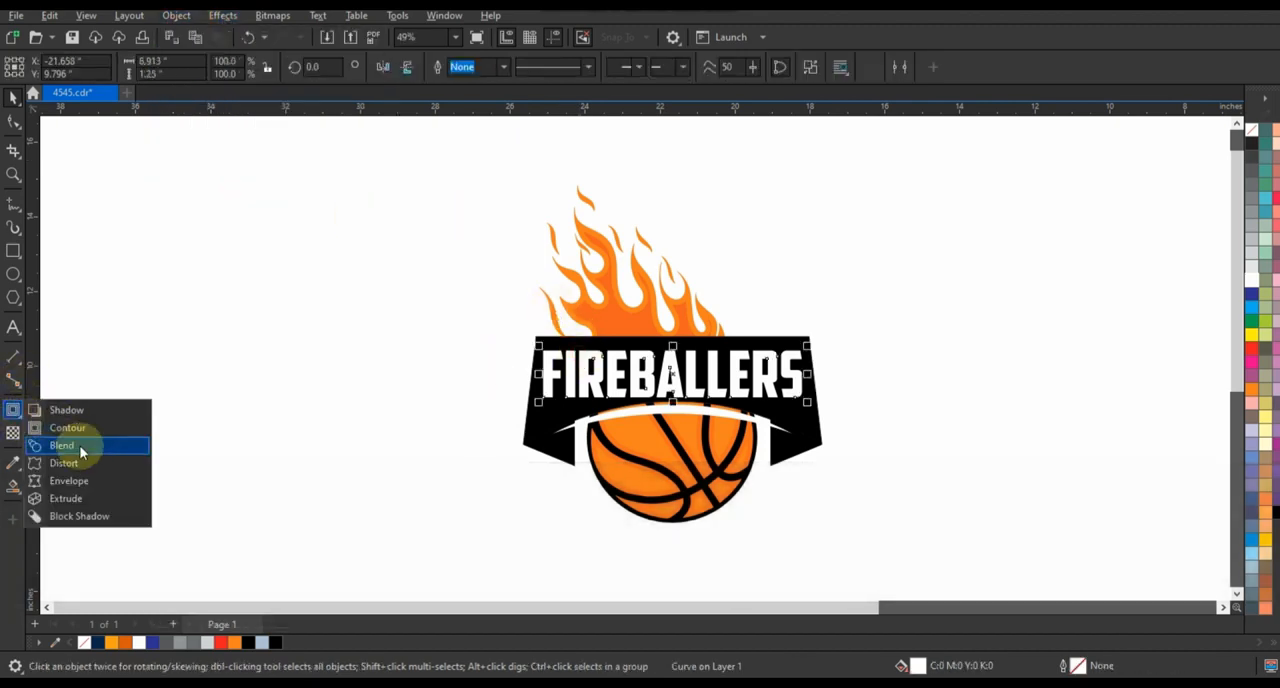
left_click(68, 483)
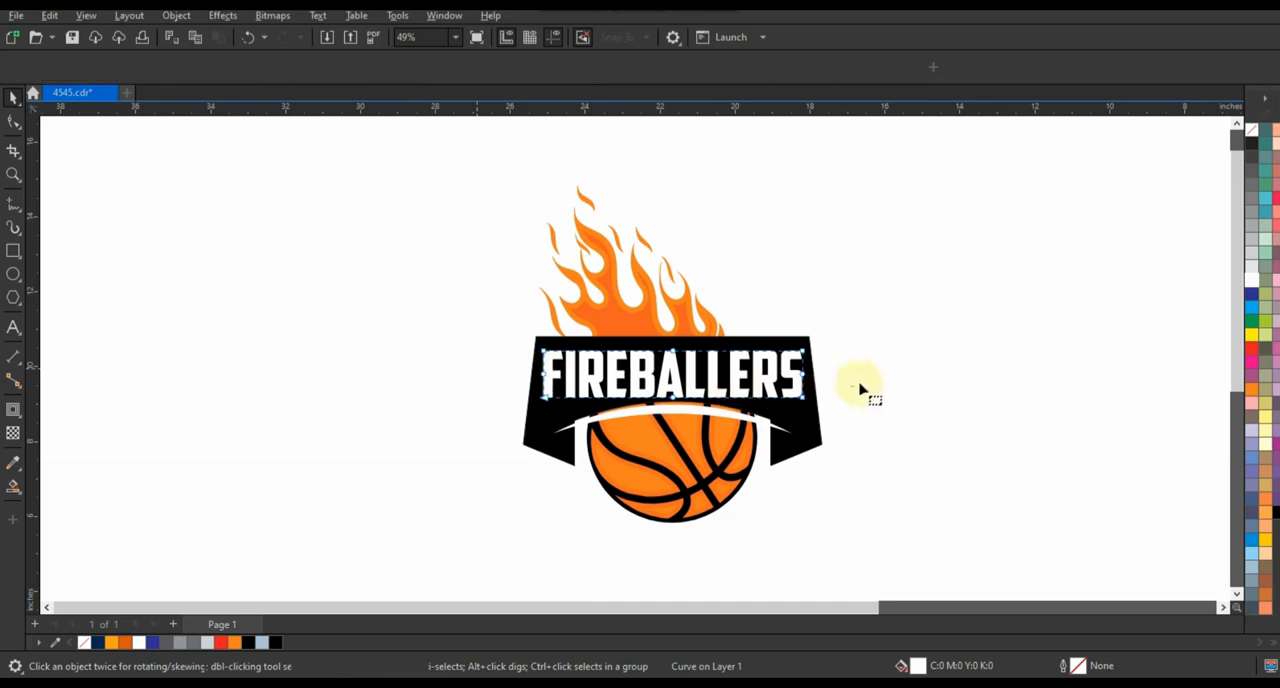
key("Delete")
left_click_drag(830, 341, 450, 409)
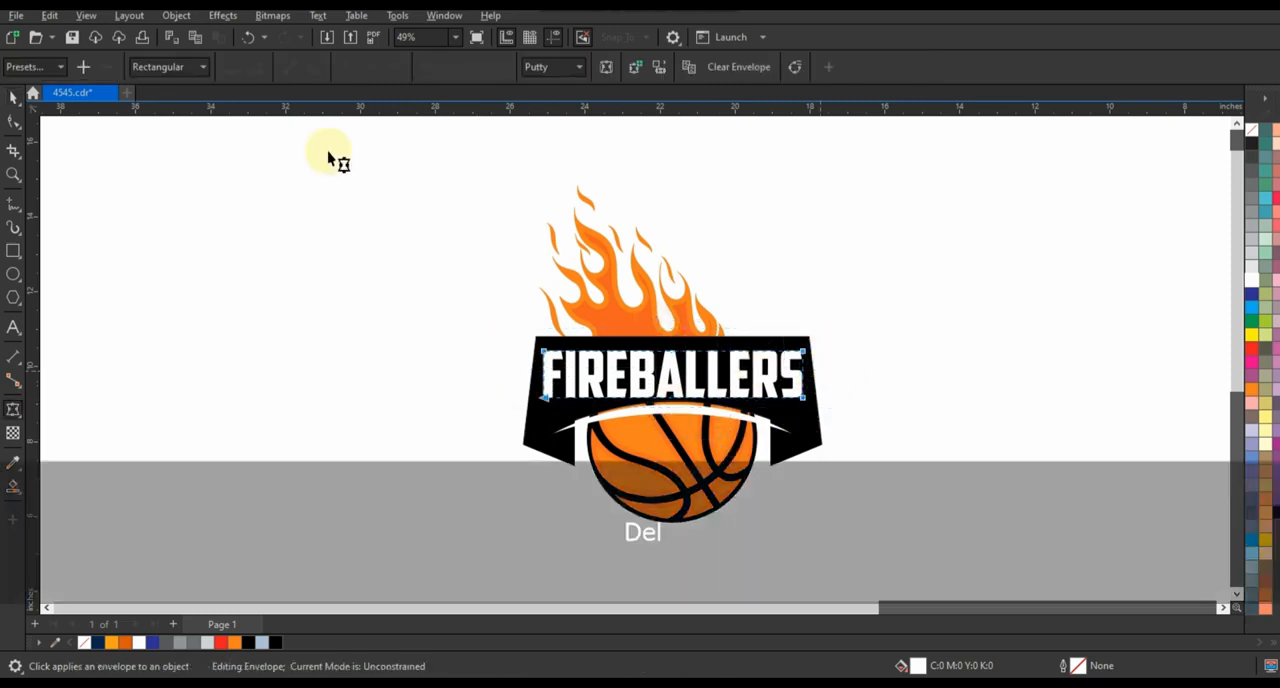
left_click(293, 69)
key("Escape")
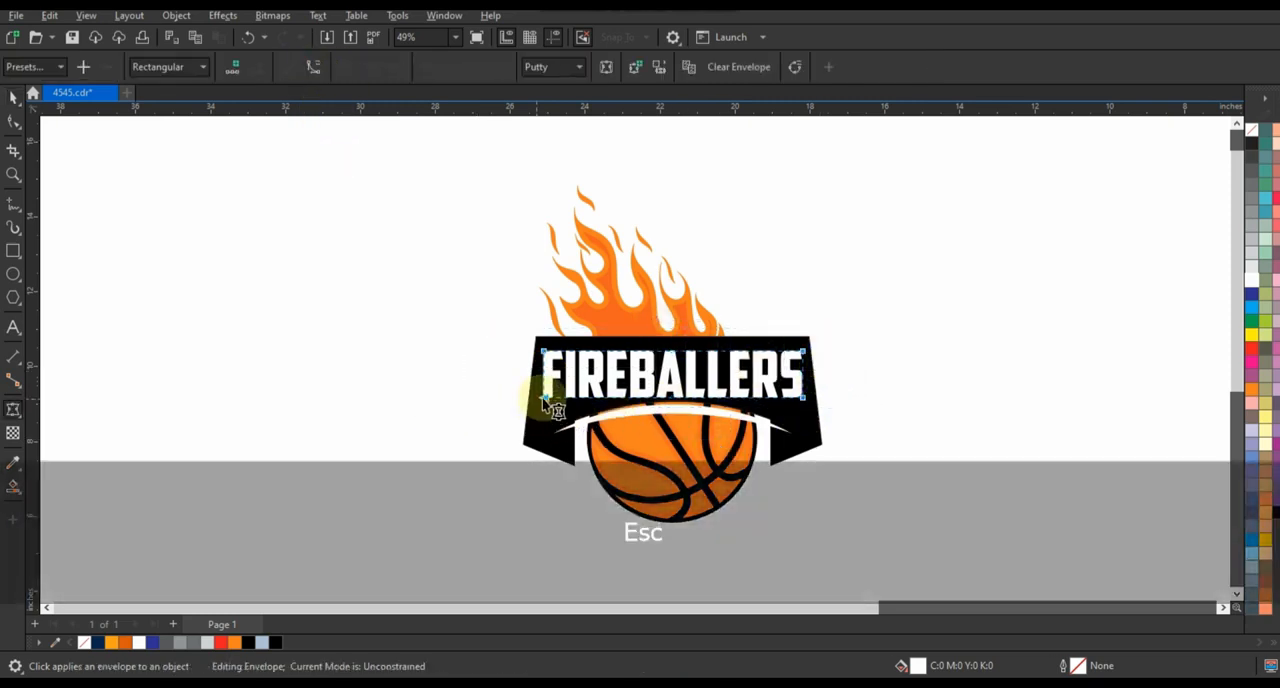
Stretch the envelope's lower corners to the banner's slanted ends and curve its lower edge to follow the banner's arch
mouse_move(802, 431)
left_mouse_down()
mouse_move(791, 437)
mouse_move(818, 441)
left_mouse_up()
key("Escape")
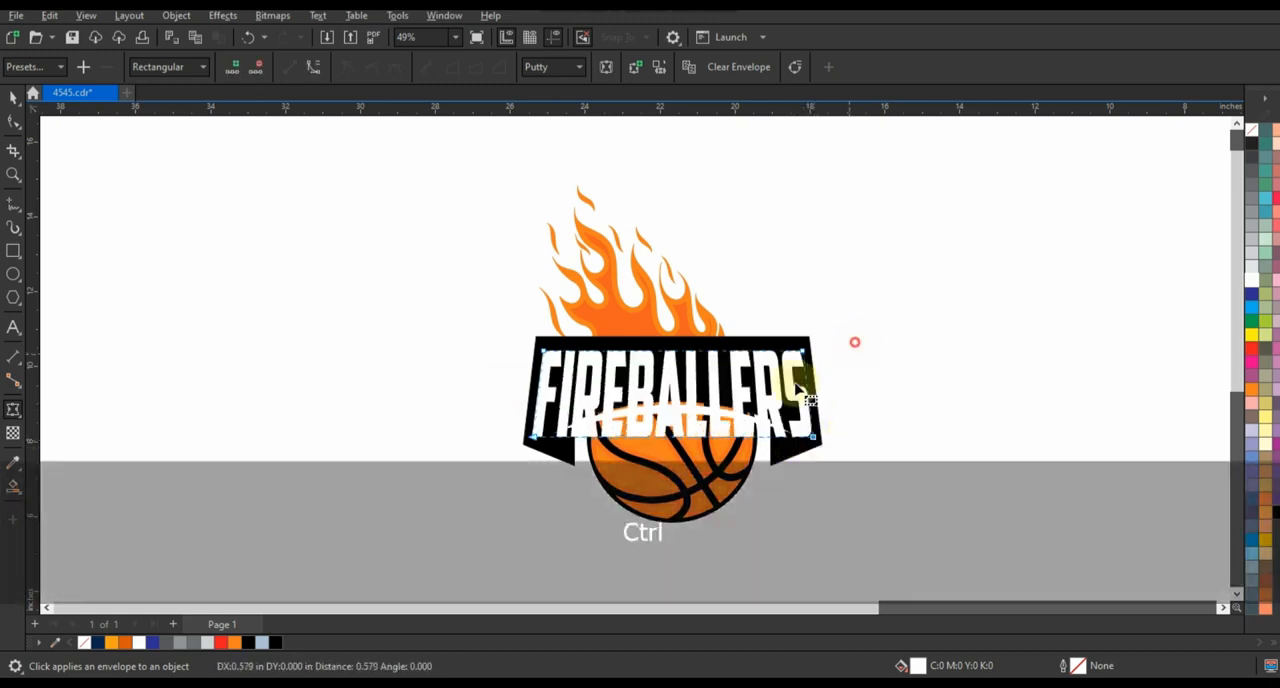
left_click(311, 68)
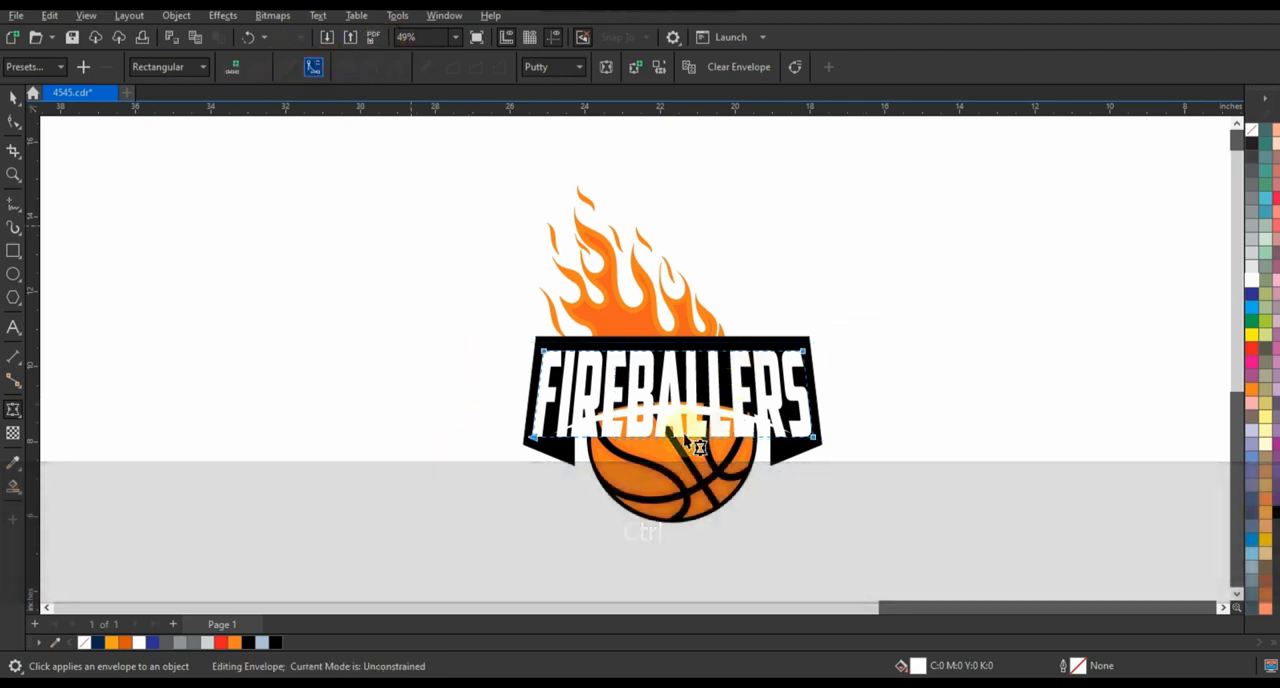
left_click_drag(675, 437, 668, 397)
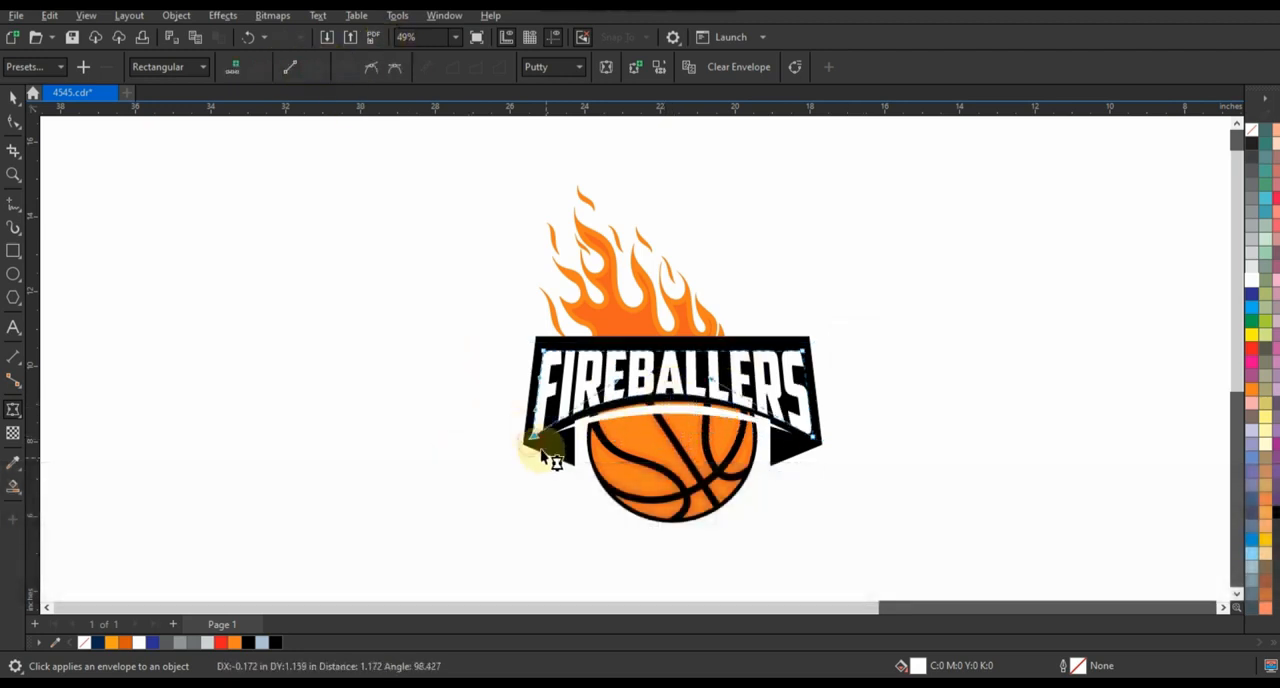
left_click_drag(537, 441, 537, 438)
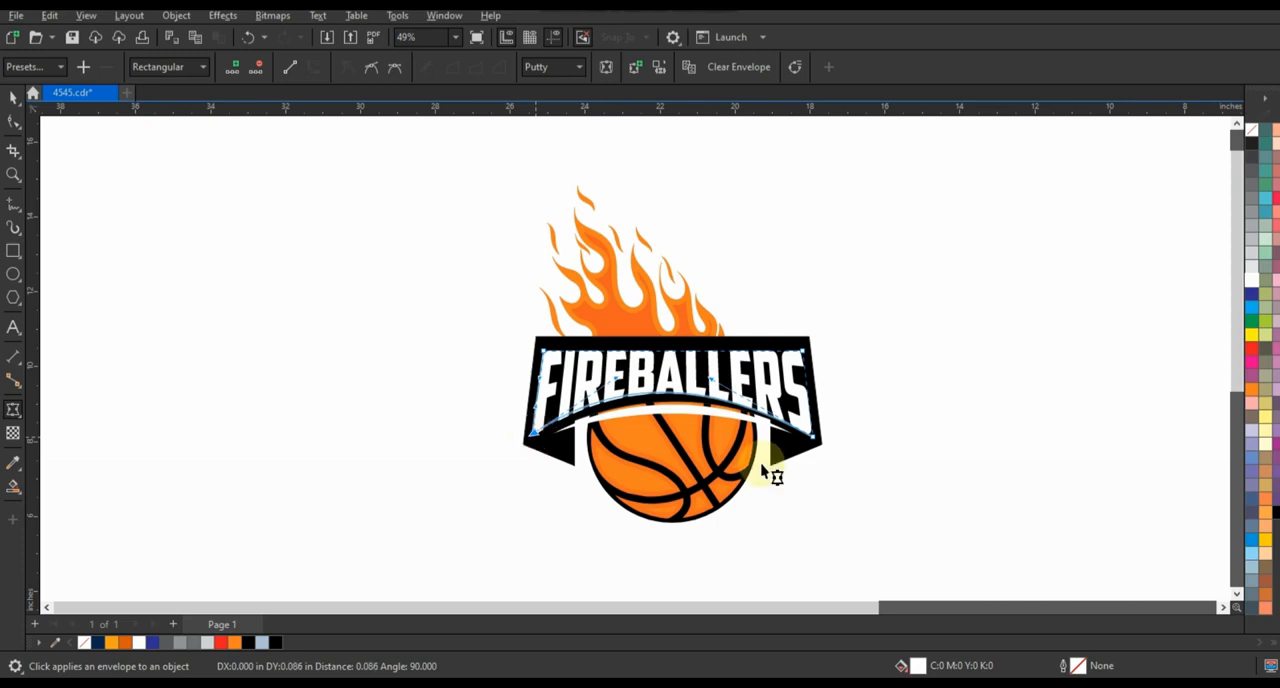
left_click_drag(815, 442, 815, 437)
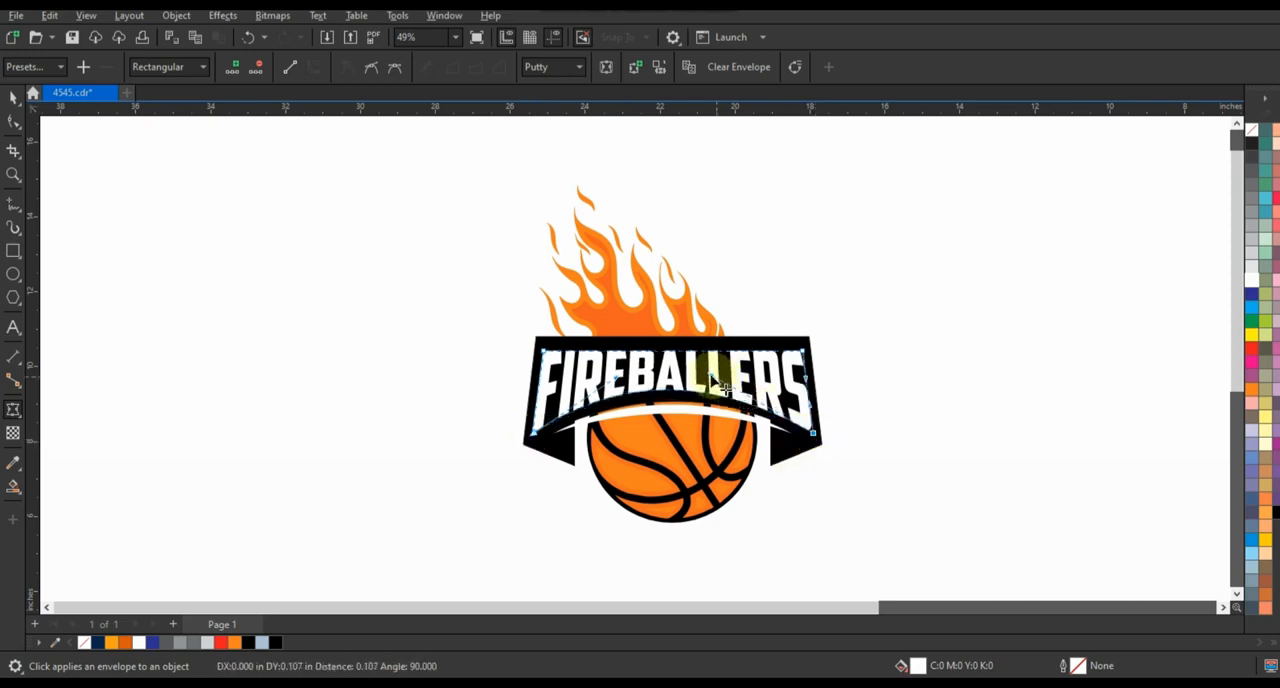
Stretch the enveloped lettering upward to about 2.3 inches tall
left_click(673, 350)
left_click(13, 97)
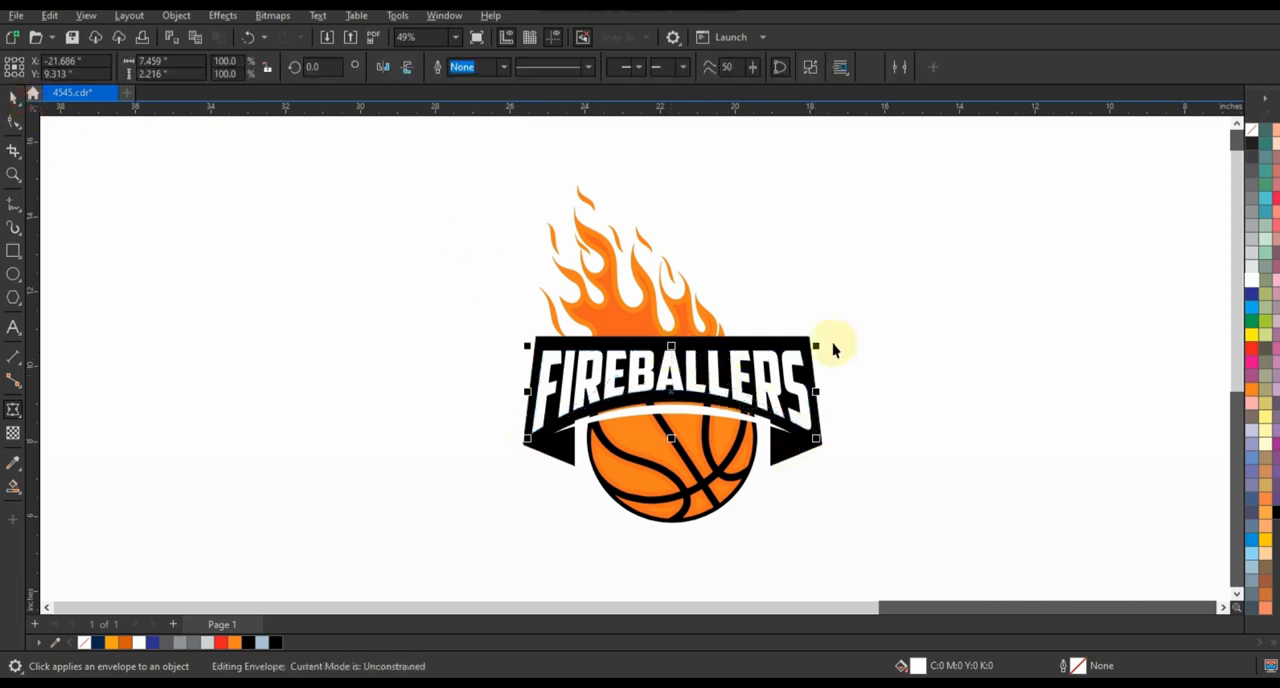
left_click_drag(672, 348, 672, 344)
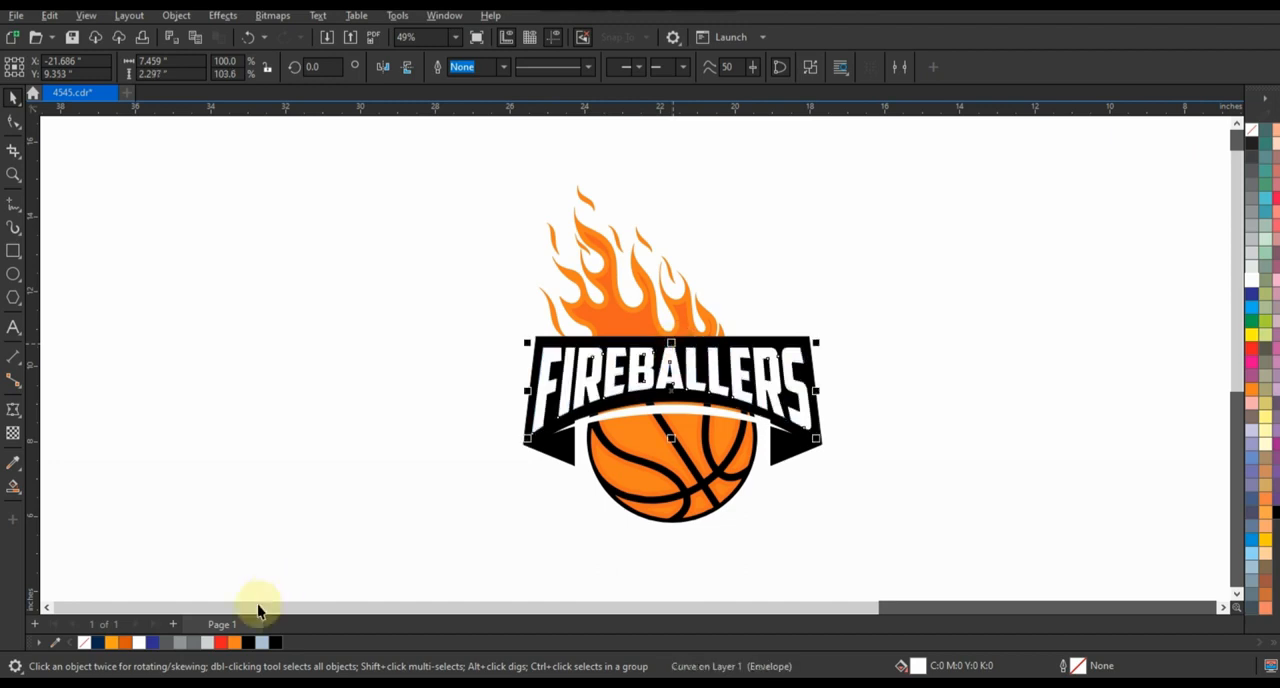
Fill the lettering with yellow-orange and center it horizontally on the banner
left_click(138, 642)
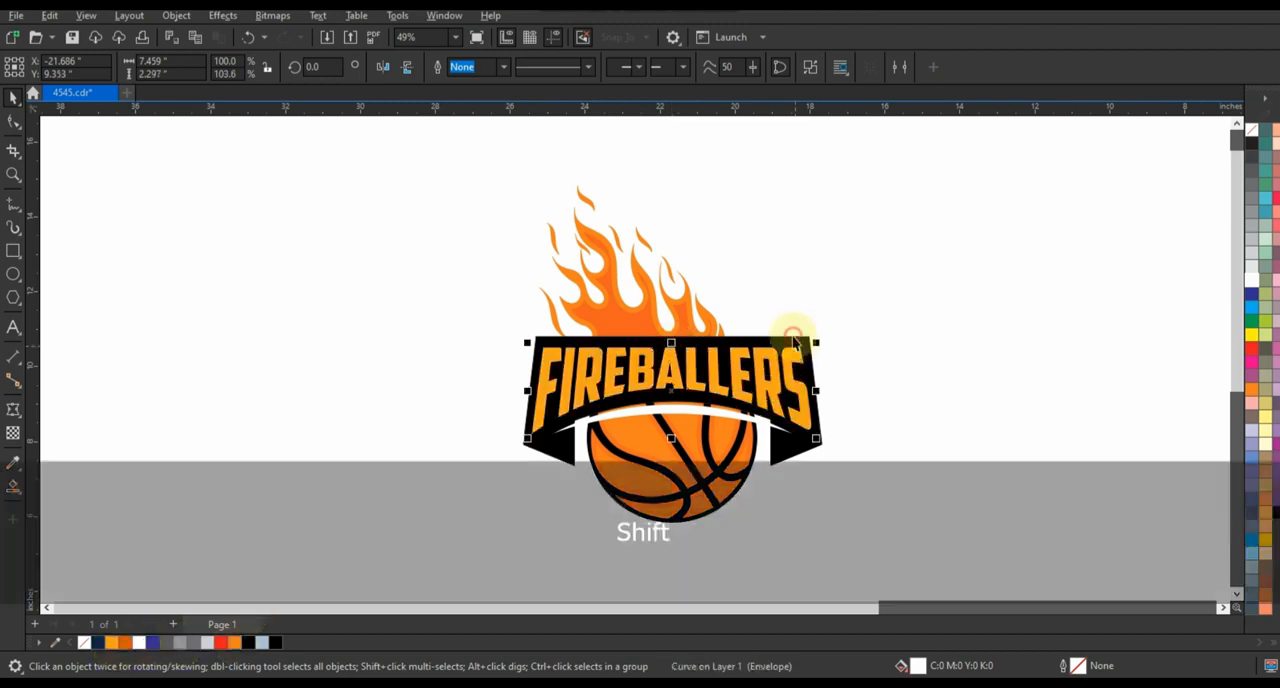
left_click(800, 345, "shift")
left_click(928, 371)
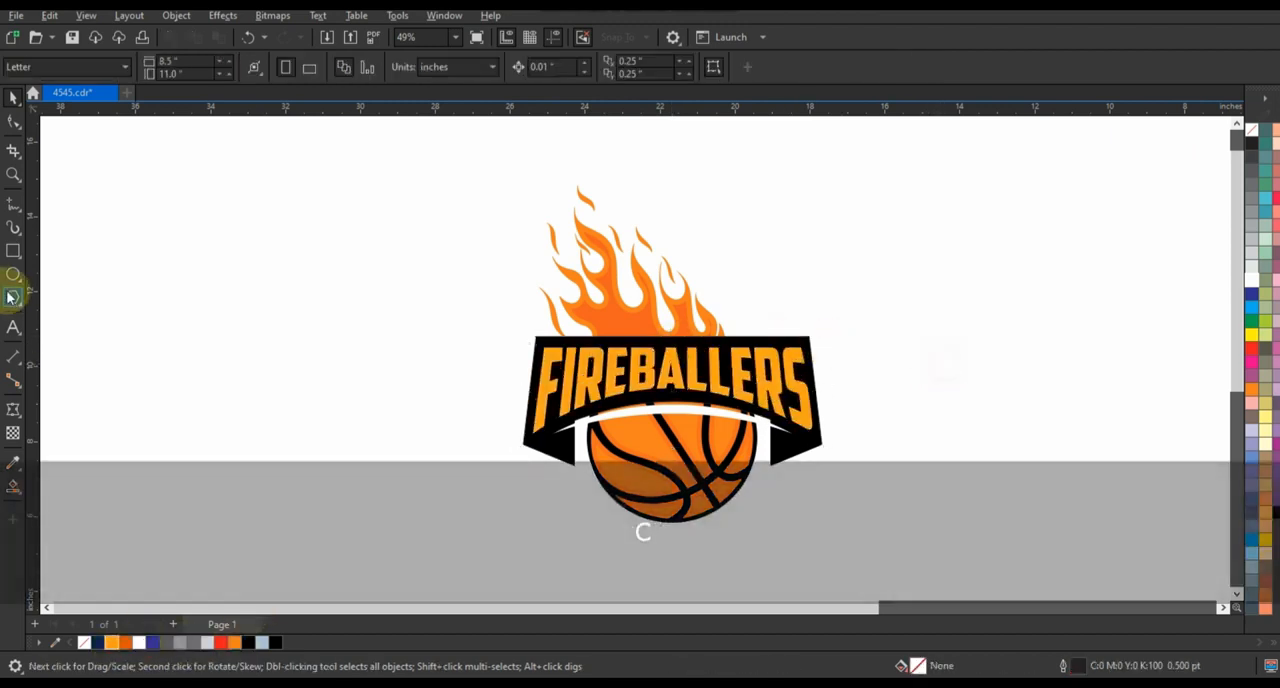
Draw a rectangle about 4.1 by 0.75 inches across the banner's upper edge, center it horizontally and weld it to the banner
left_click(14, 262)
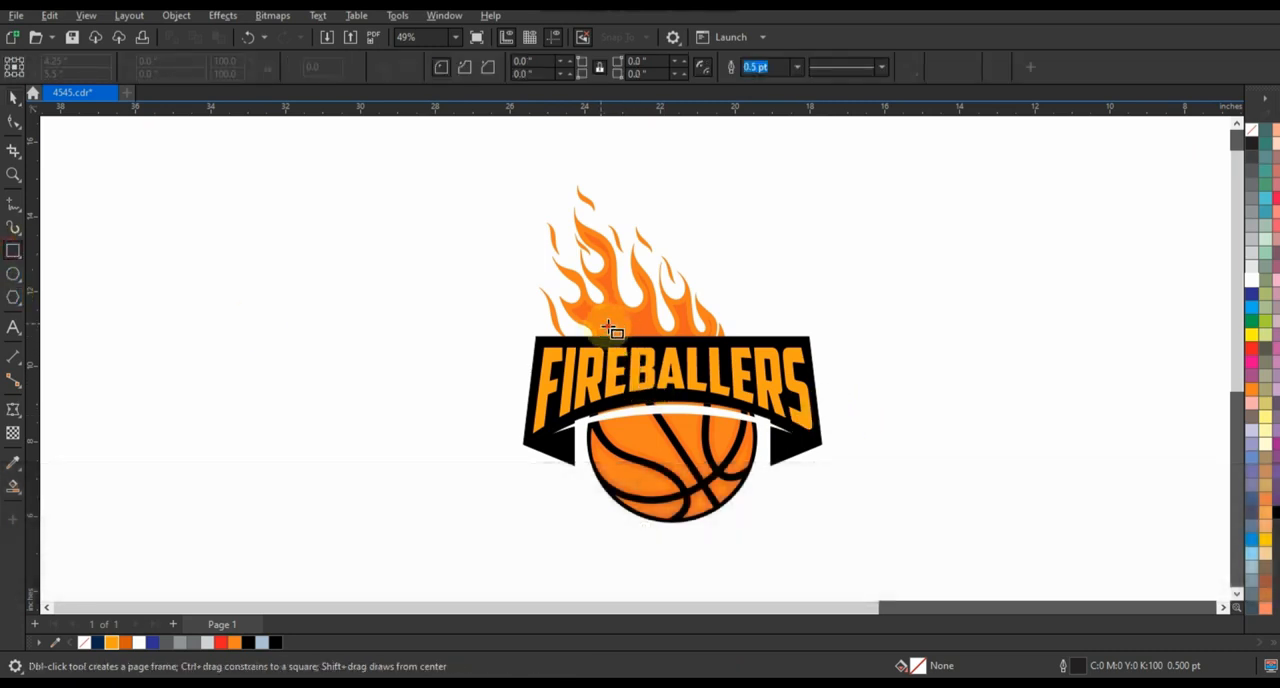
left_click_drag(601, 324, 758, 351)
left_click(13, 96)
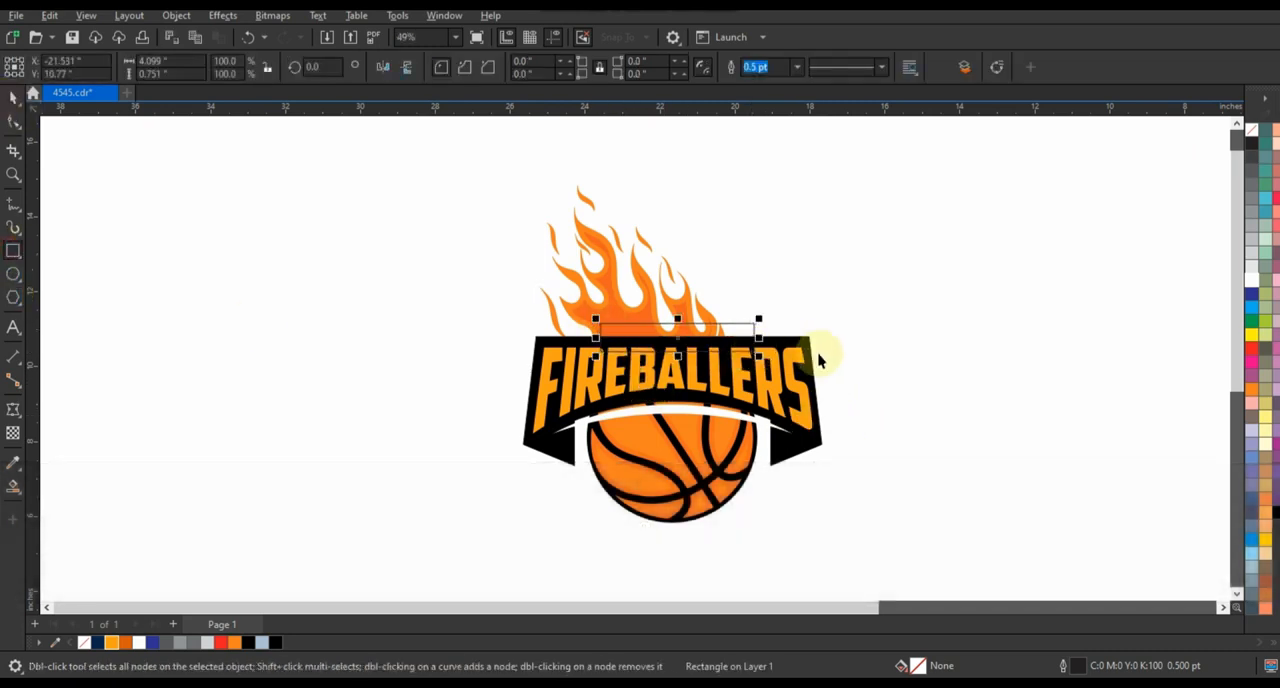
key("shift")
left_click(805, 343, "shift")
key("c")
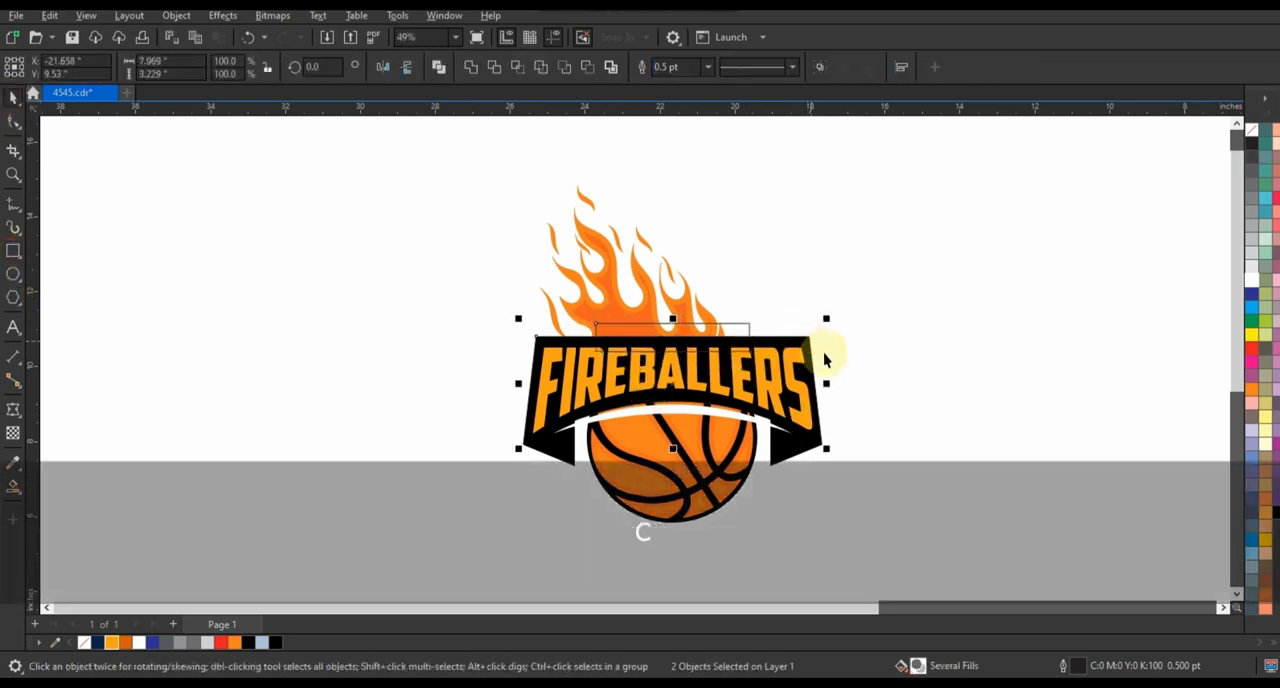
left_click(473, 68)
left_click(368, 291)
Draw a wide ellipse about 11.9 by 4.3 inches over the lower part of the FIREBALLERS lettering and fill it with orange
left_click(784, 416)
left_click(13, 274)
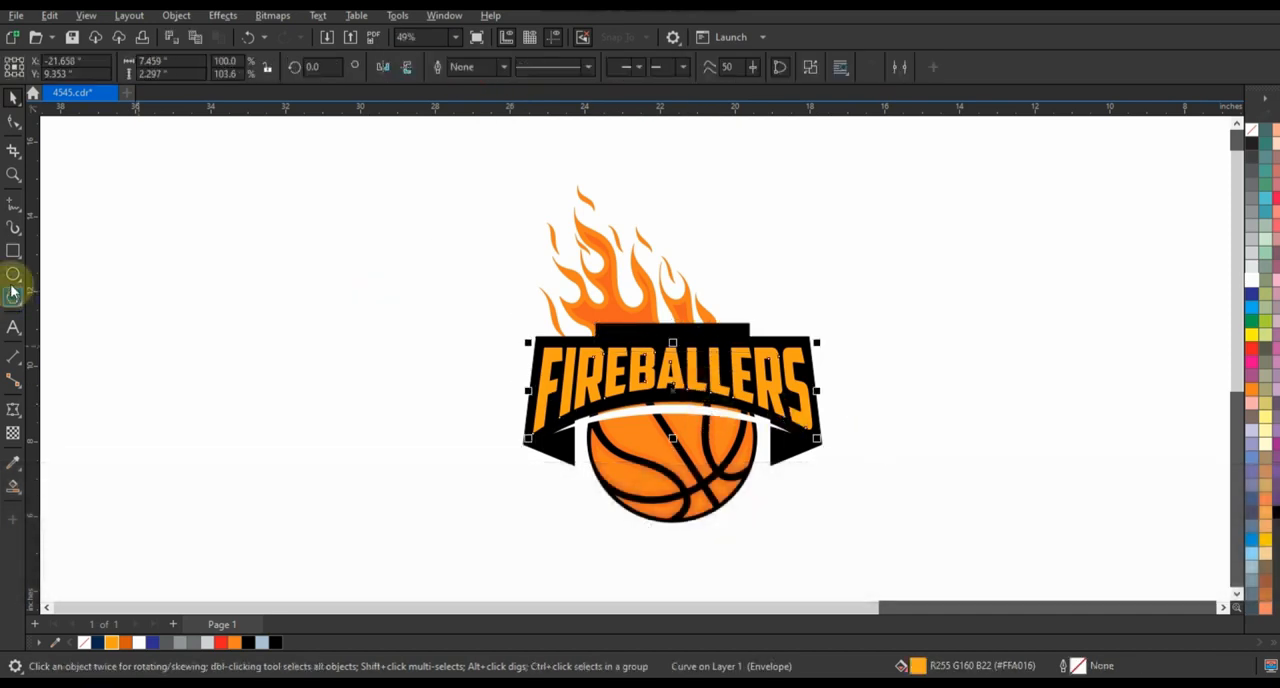
mouse_move(908, 538)
left_mouse_down()
mouse_move(509, 374)
mouse_move(451, 369)
left_mouse_up()
left_click(8, 97)
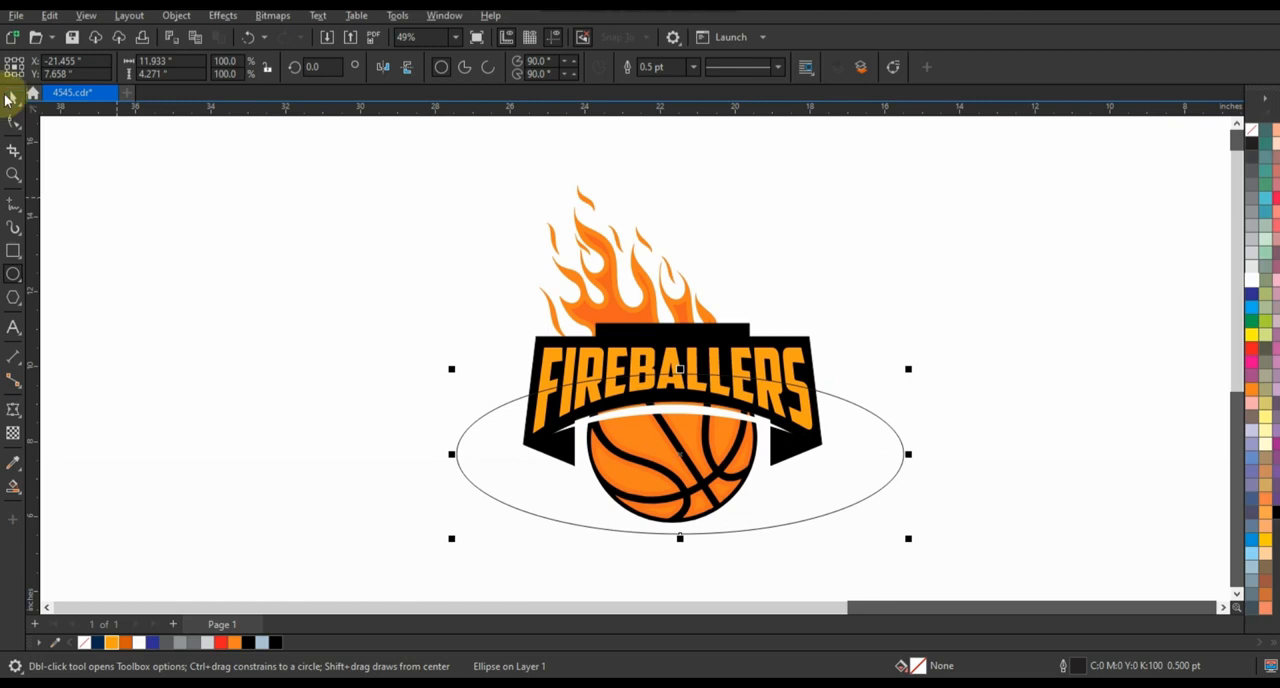
left_click(1253, 386)
right_click(1248, 132)
left_click(1236, 145)
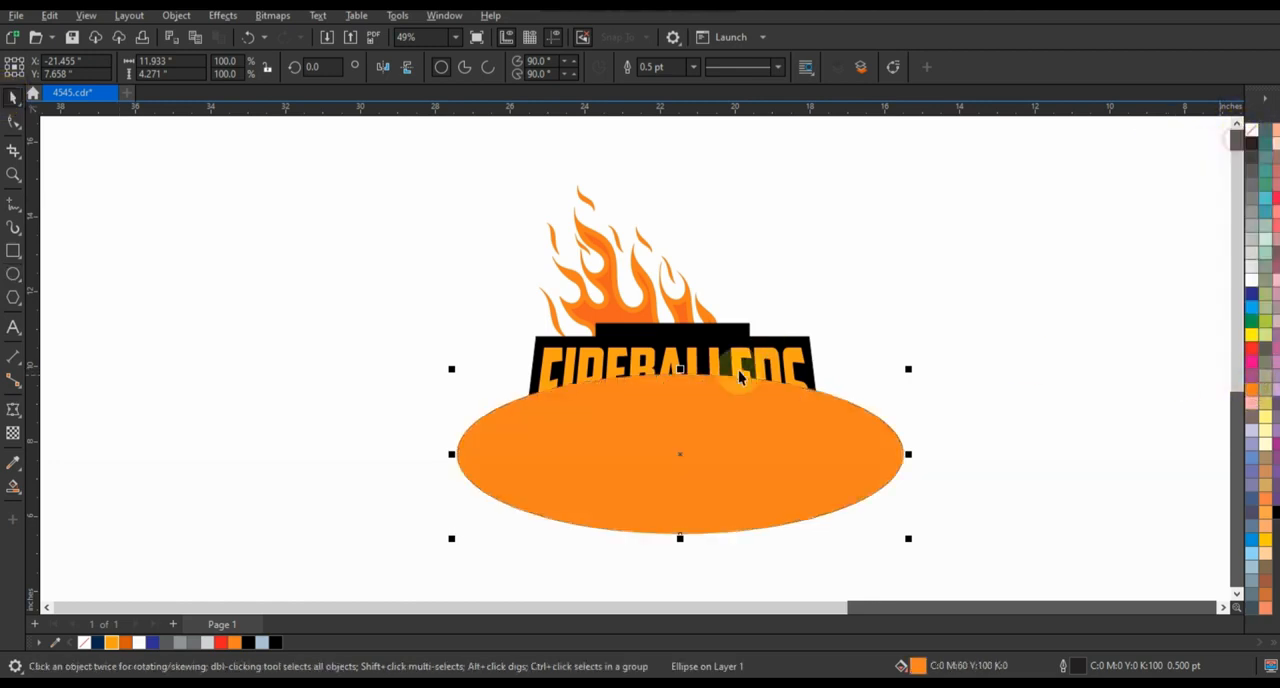
Place the orange ellipse inside the FIREBALLERS lettering as a PowerClip
key("w")
left_click(734, 339)
left_click(337, 371)
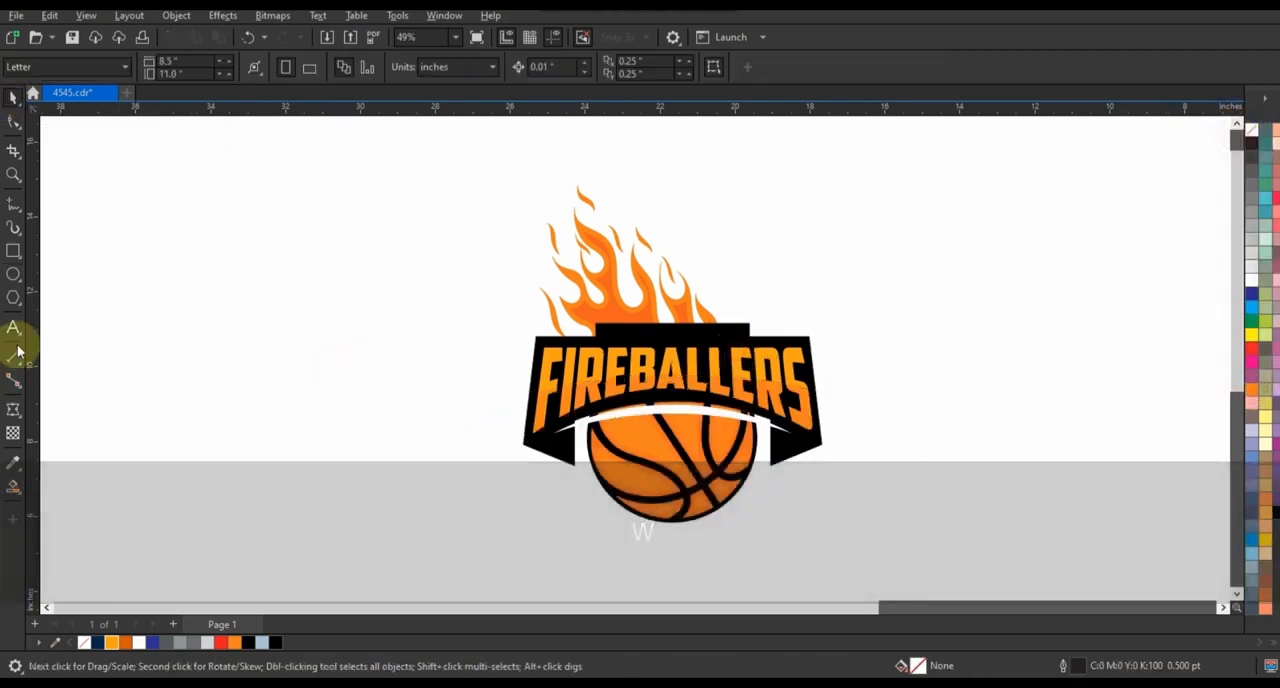
Add the text YOUNG in bold, place it on the banner's raised tab and fill it with white
left_click(13, 327)
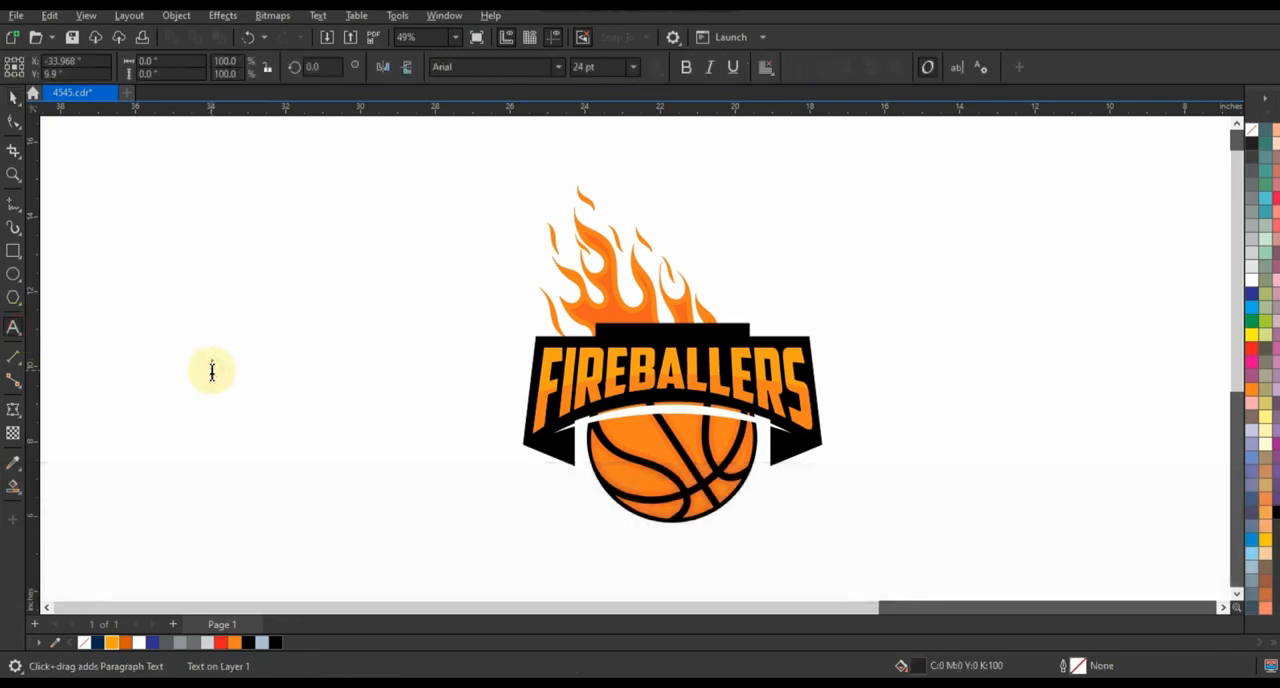
left_click(212, 371)
type("YOUNG")
left_click(13, 95)
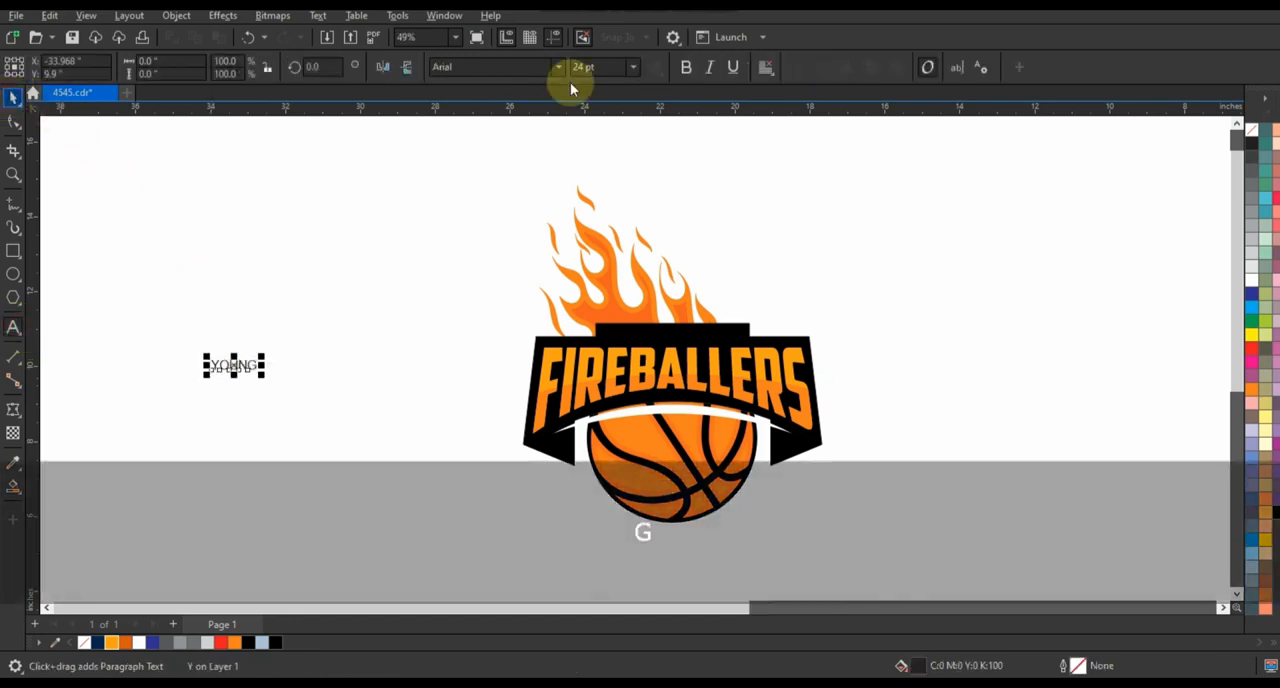
left_click(686, 66)
left_click_drag(250, 344, 651, 337)
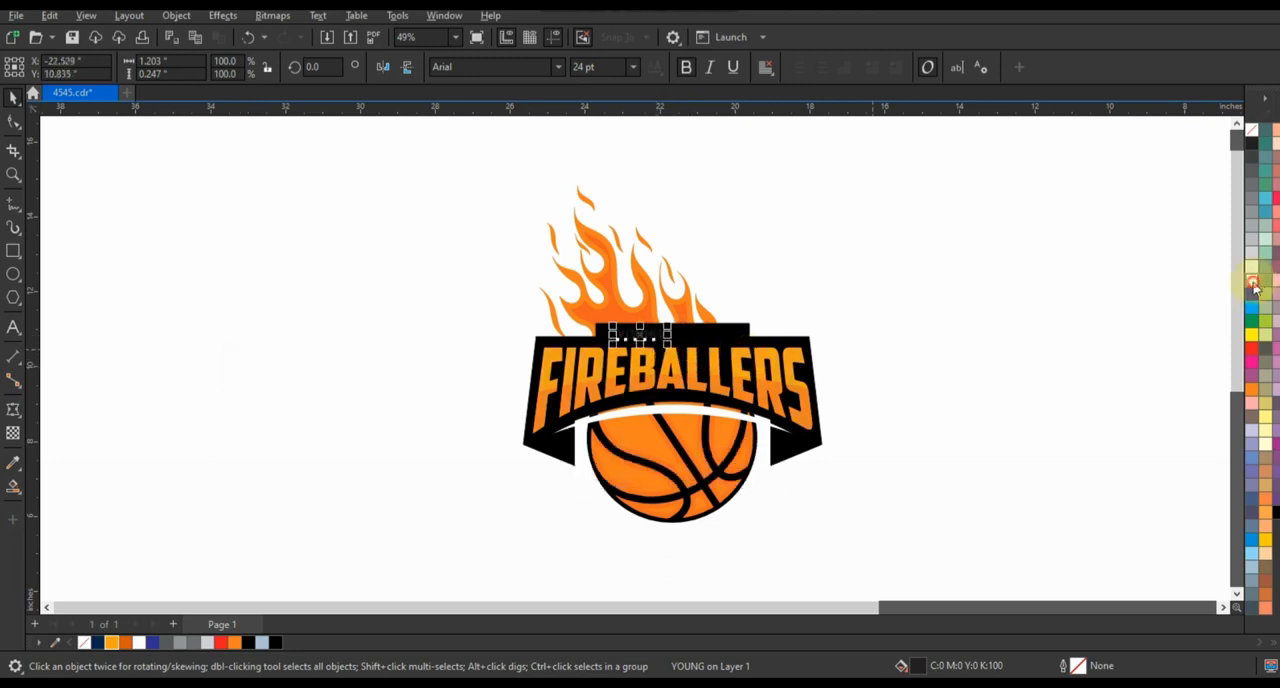
Set the YOUNG text to the American Captain font and widen its letter spacing
left_click(560, 66)
left_click(543, 118)
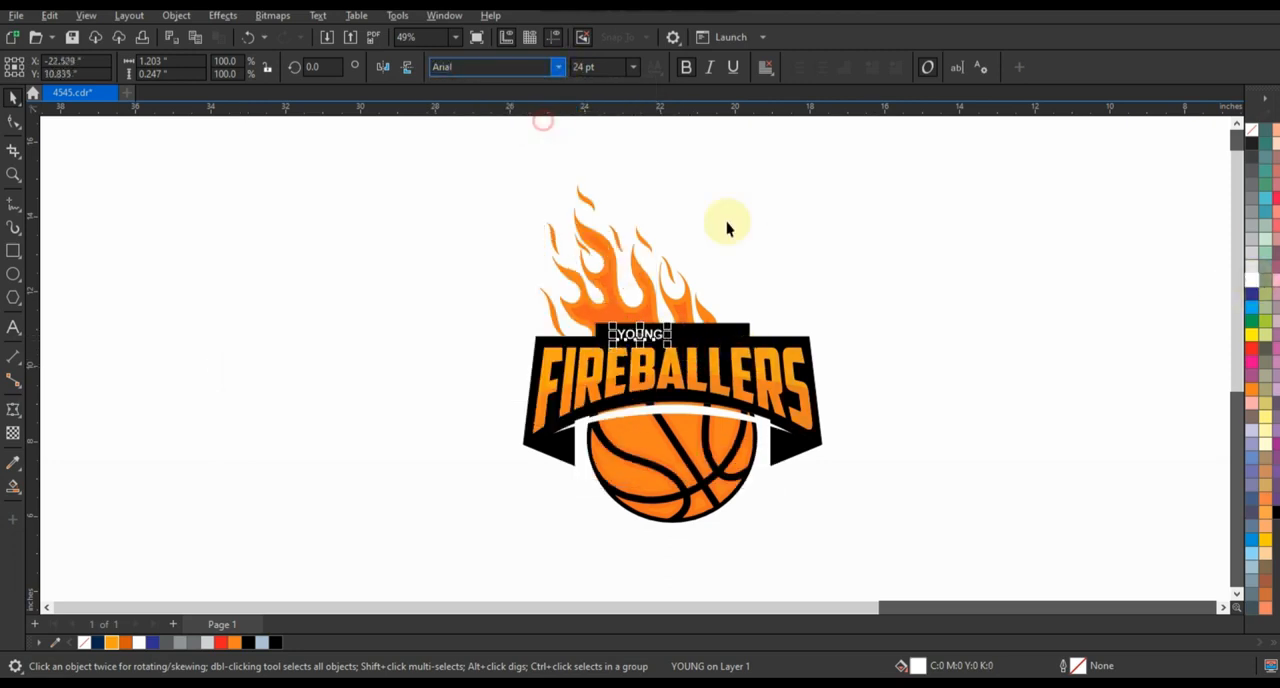
left_click(13, 122)
mouse_move(651, 346)
left_mouse_down()
mouse_move(714, 354)
mouse_move(685, 358)
left_mouse_up()
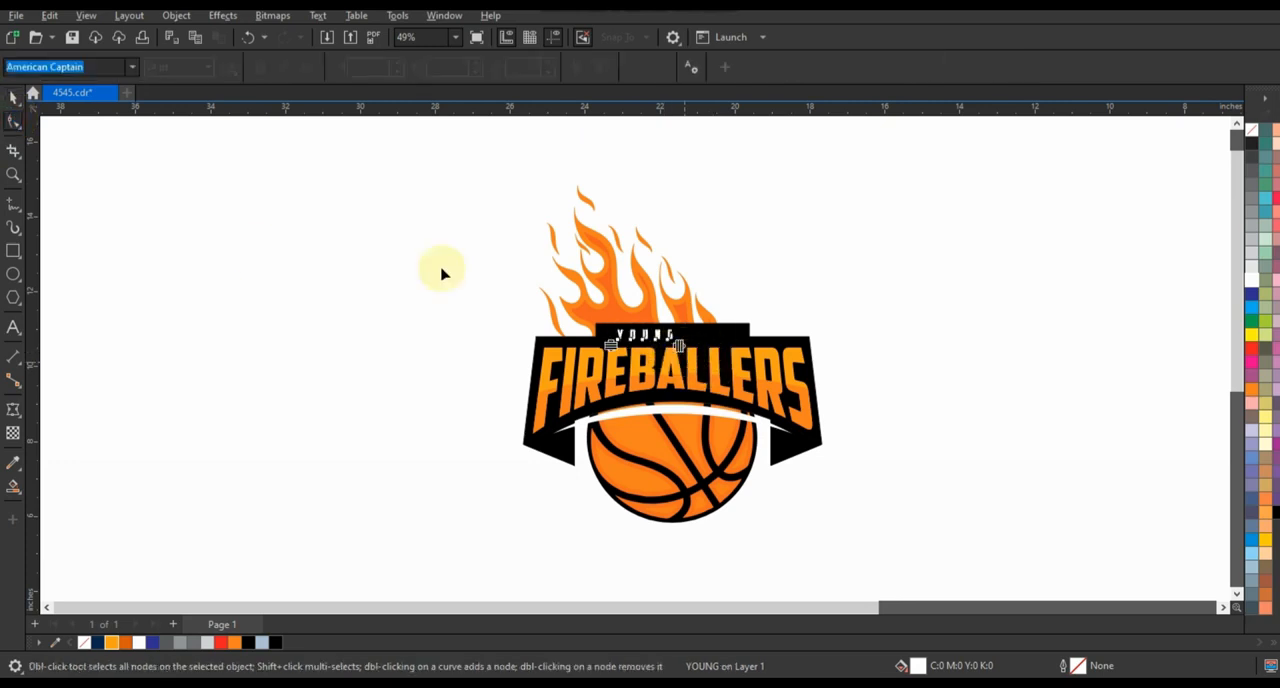
Enlarge the YOUNG text to about 2.6 inches wide and position it across the banner's raised tab
left_click(13, 97)
left_click_drag(715, 356, 723, 353)
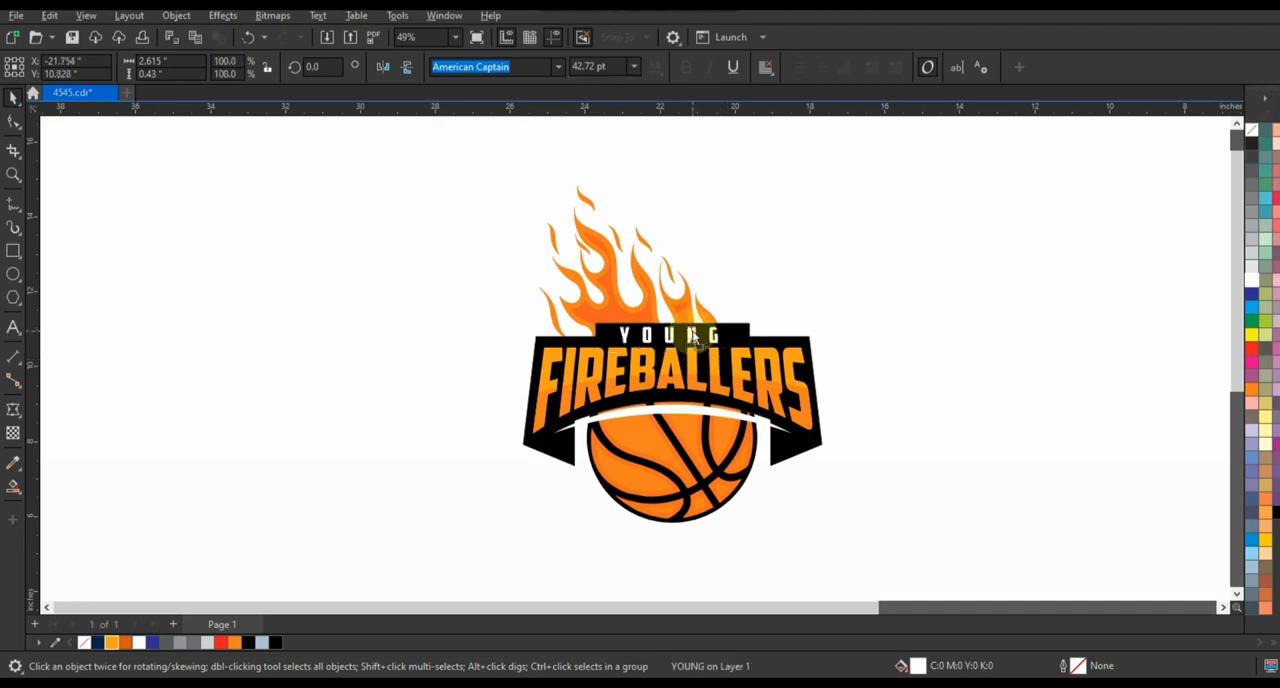
left_click(903, 278)
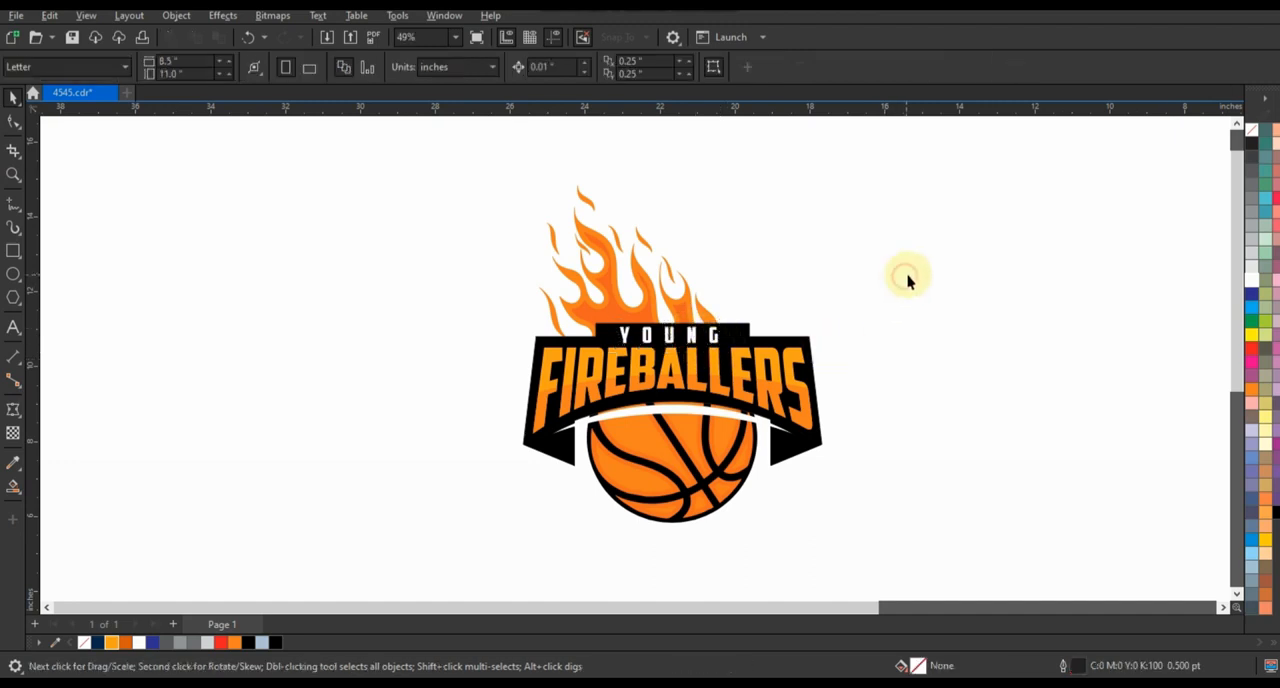
Inspect the finished logo at different zoom levels and preview it full screen
key("F3")
key("Escape")
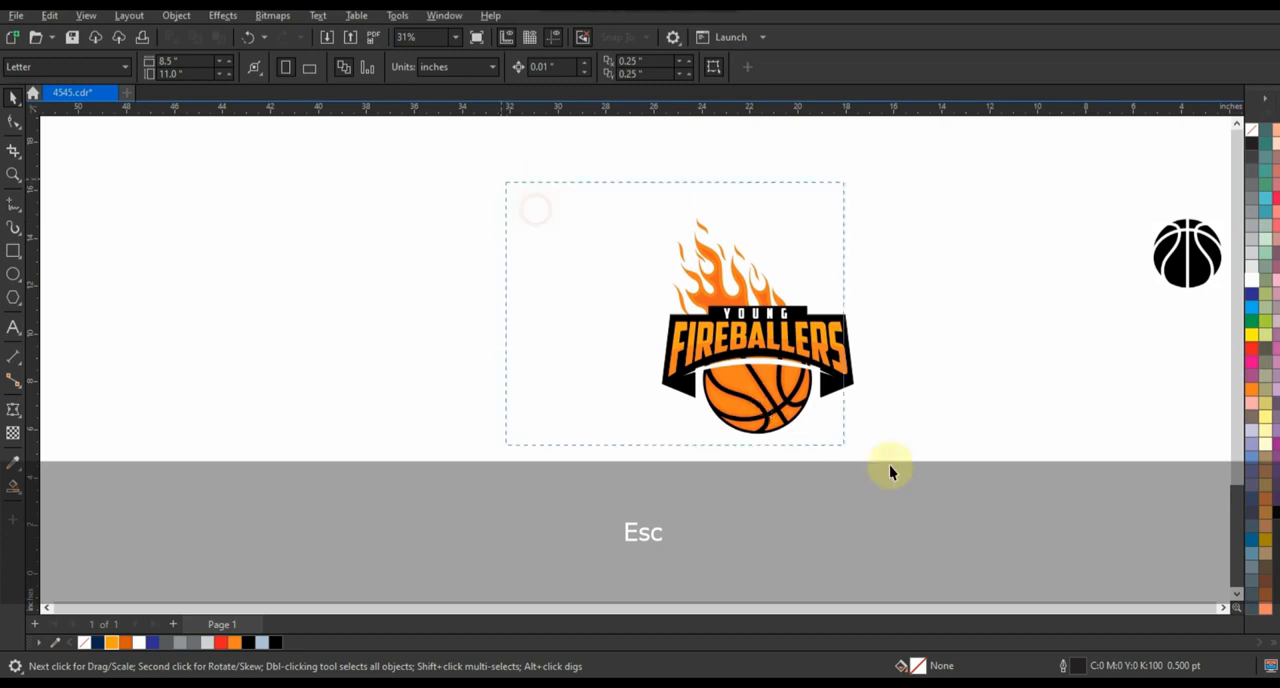
left_click_drag(889, 472, 894, 466)
key("shift+F2")
key("F3")
key("z")
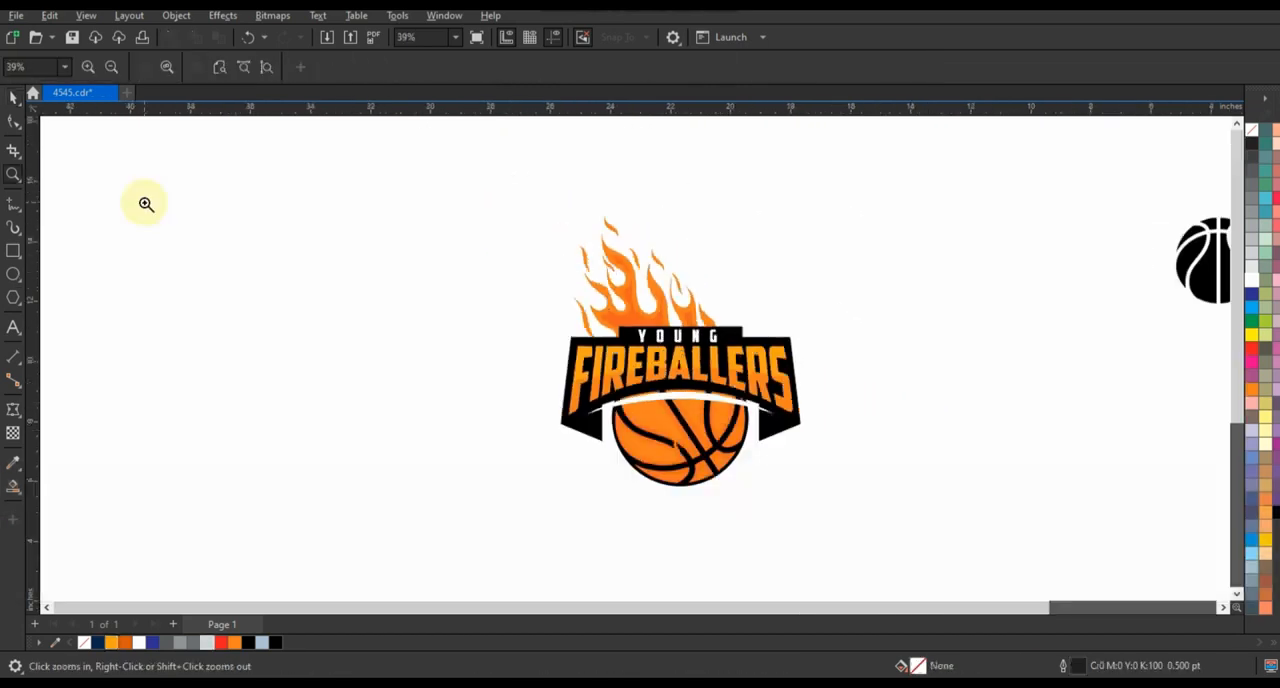
left_click(10, 99)
left_click(730, 436)
key("Delete")
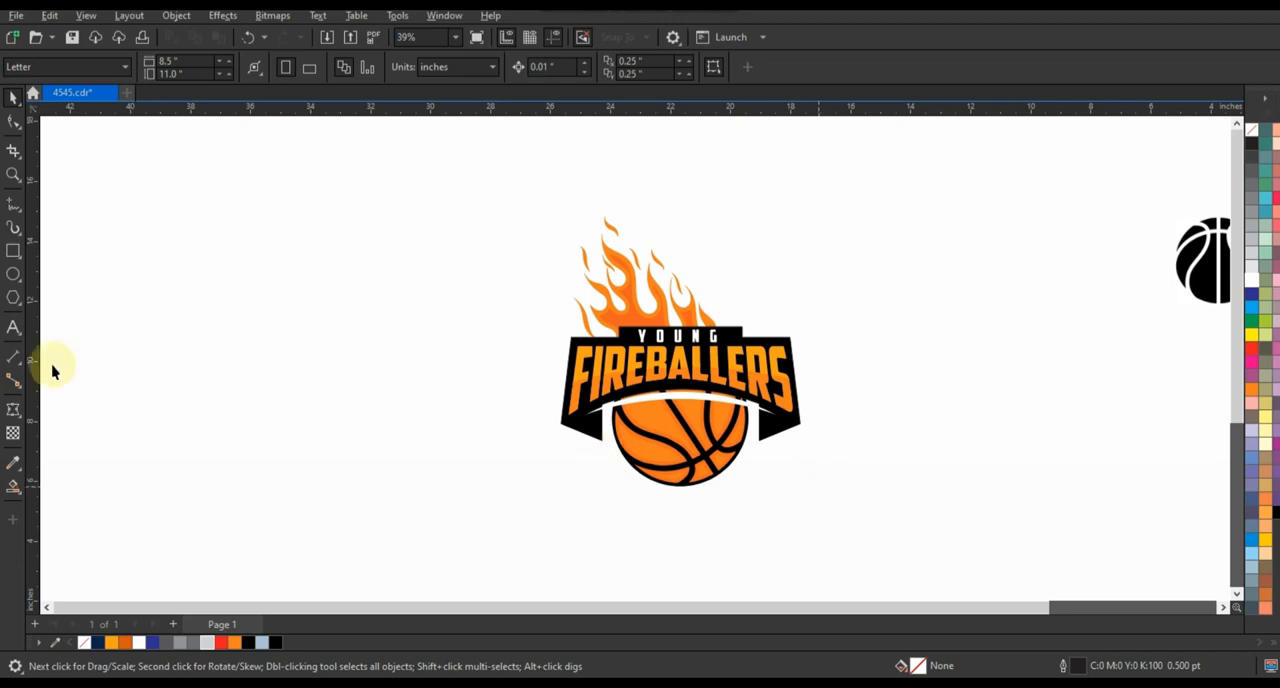
key("F9")
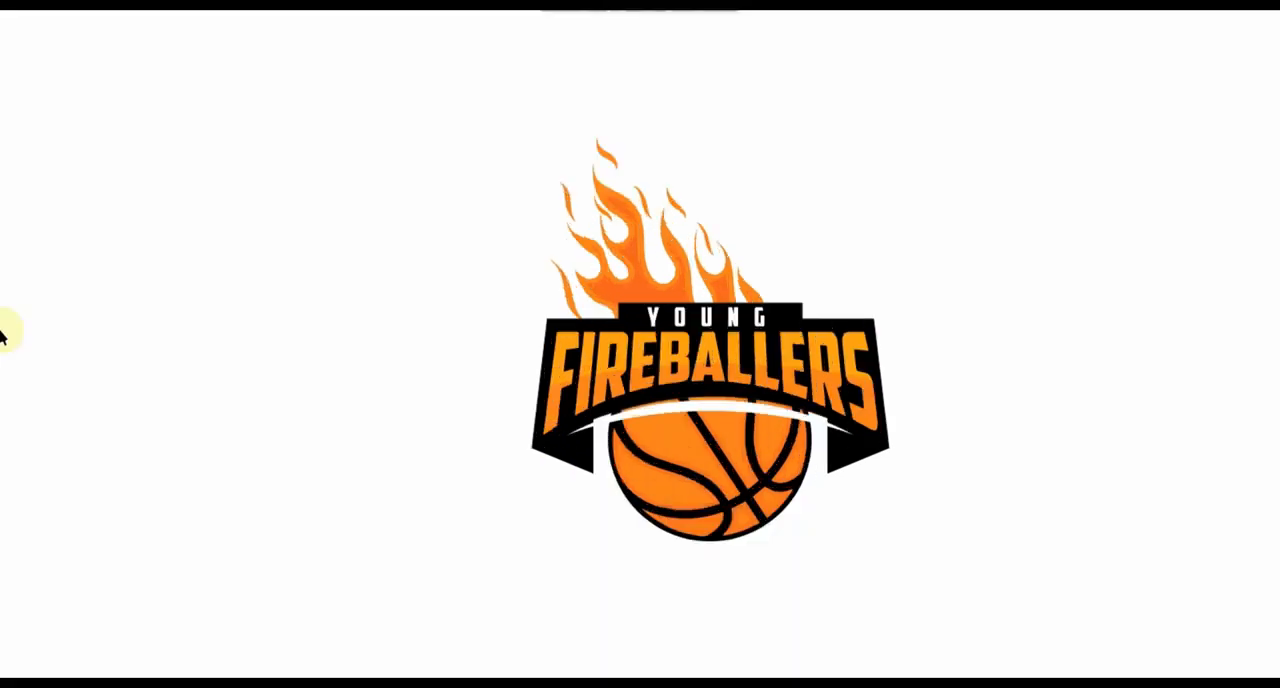